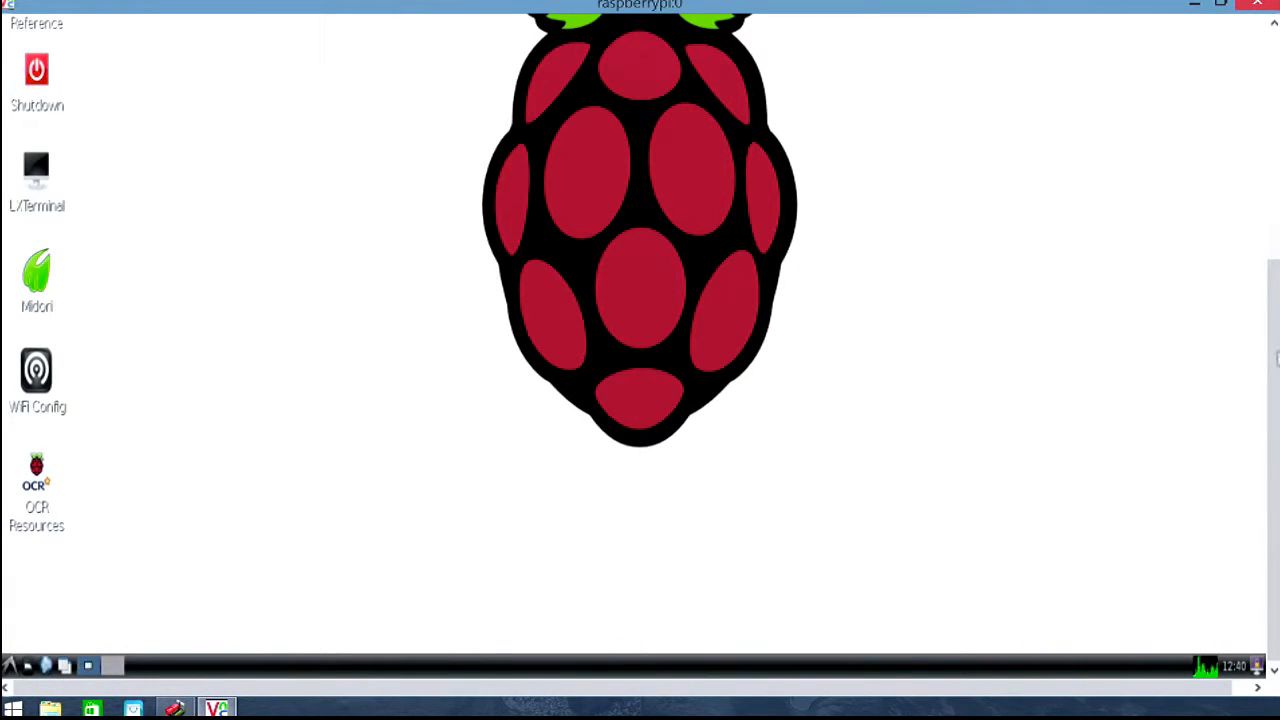
Launch the D-Star Repeater configuration from the terminal in the background with "sudo dstarrepeaterconfig &", arranging both windows so they are fully visible.
{"action": "left_click_drag", "start_coordinate": [1276, 357], "coordinate": [1268, 152]}
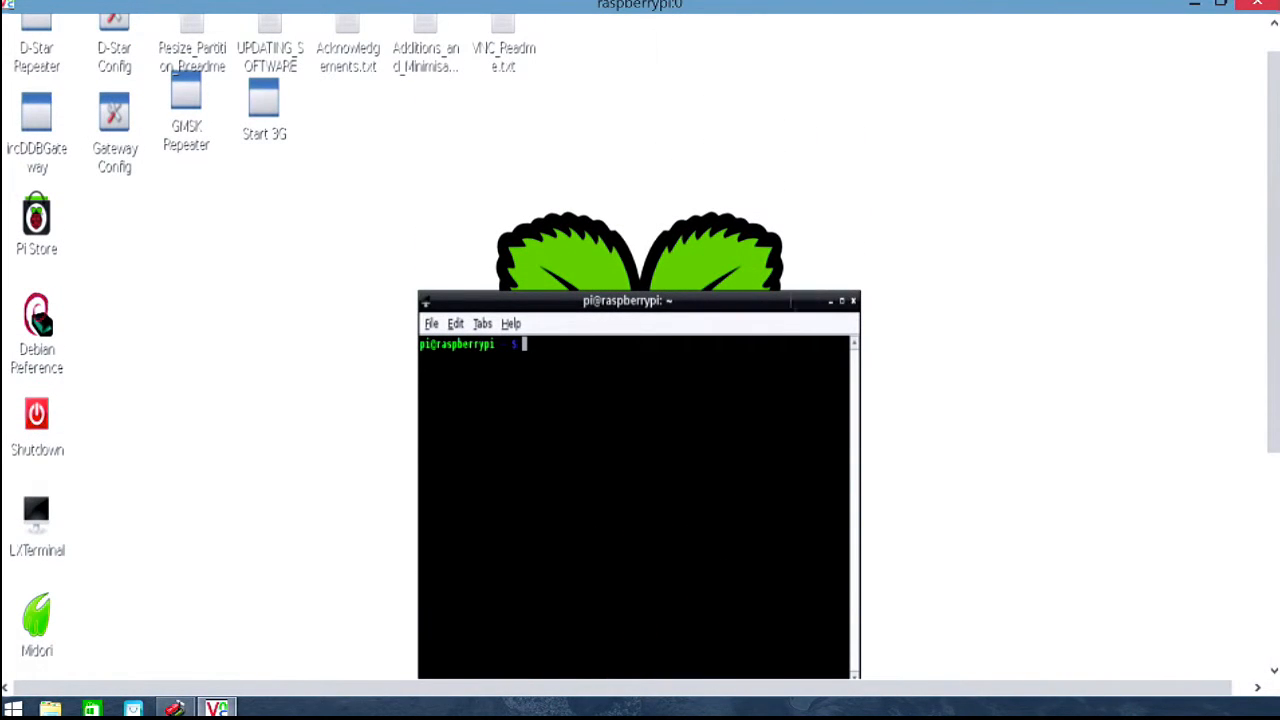
{"action": "type", "text": "sudo dstarrepeaterconfig"}
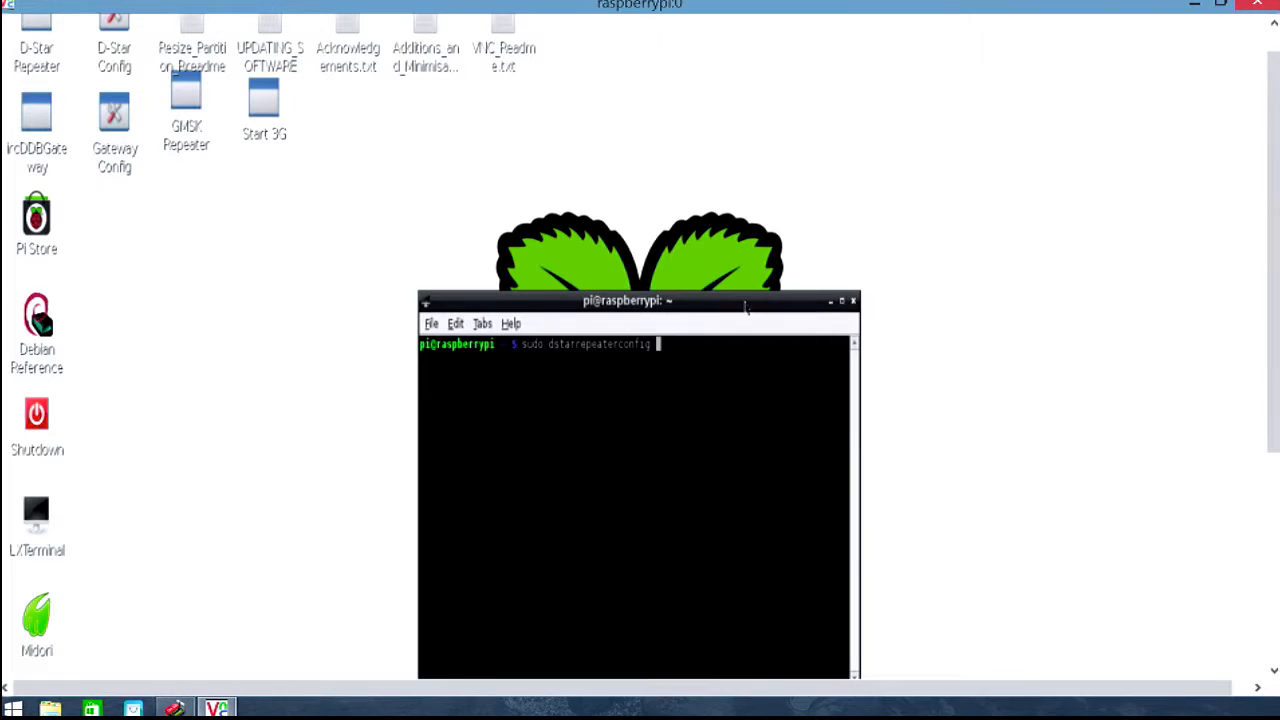
{"action": "type", "text": "&"}
{"action": "left_click_drag", "start_coordinate": [745, 308], "coordinate": [378, 210]}
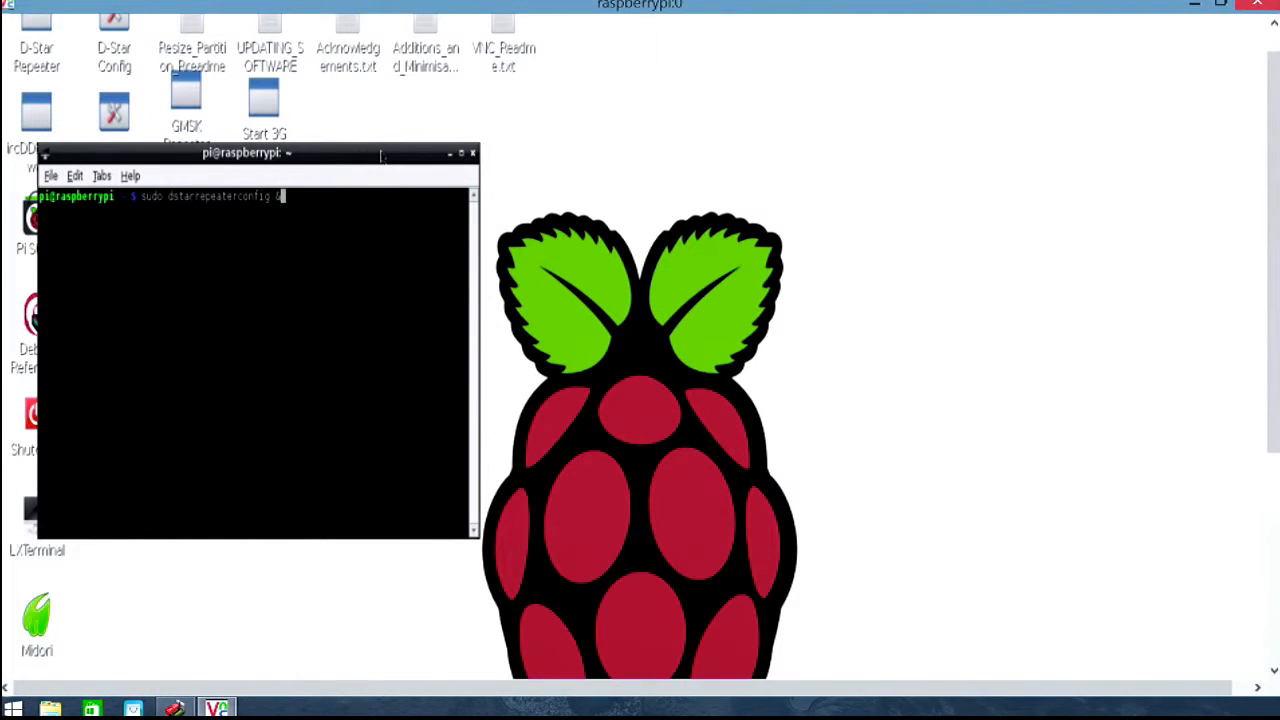
{"action": "key", "text": "Return"}
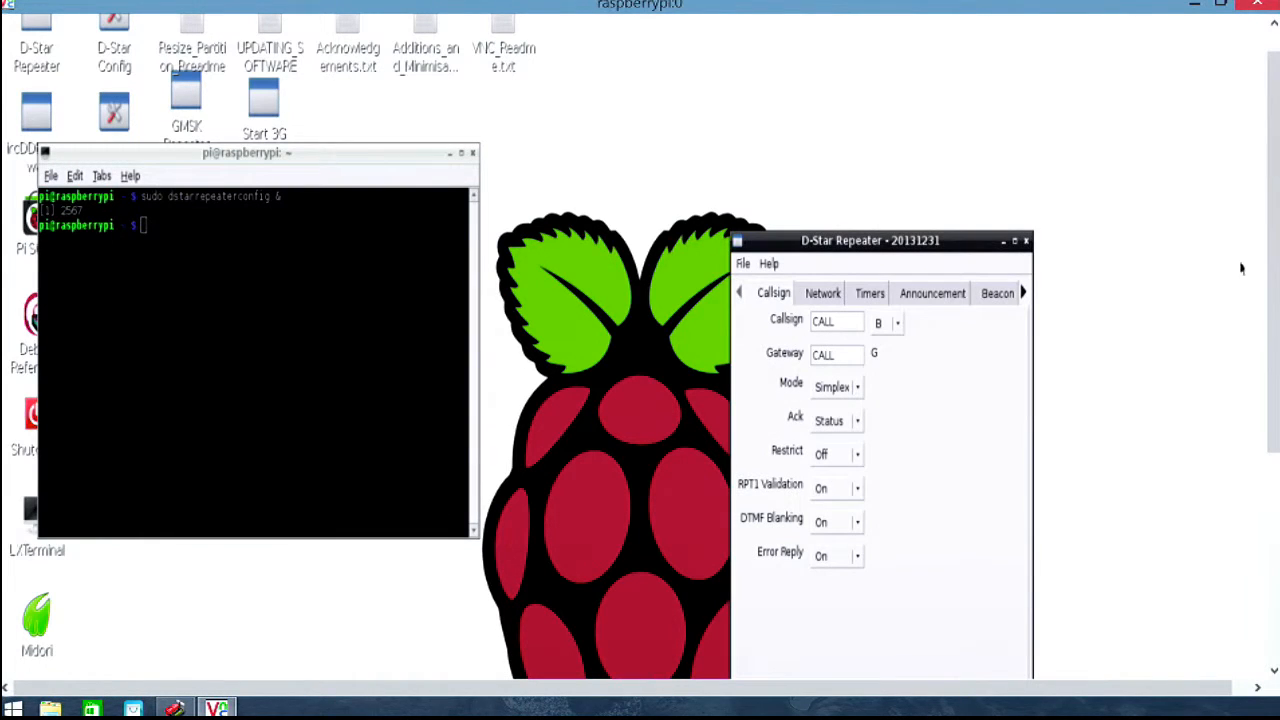
{"action": "left_click_drag", "start_coordinate": [886, 251], "coordinate": [872, 124]}
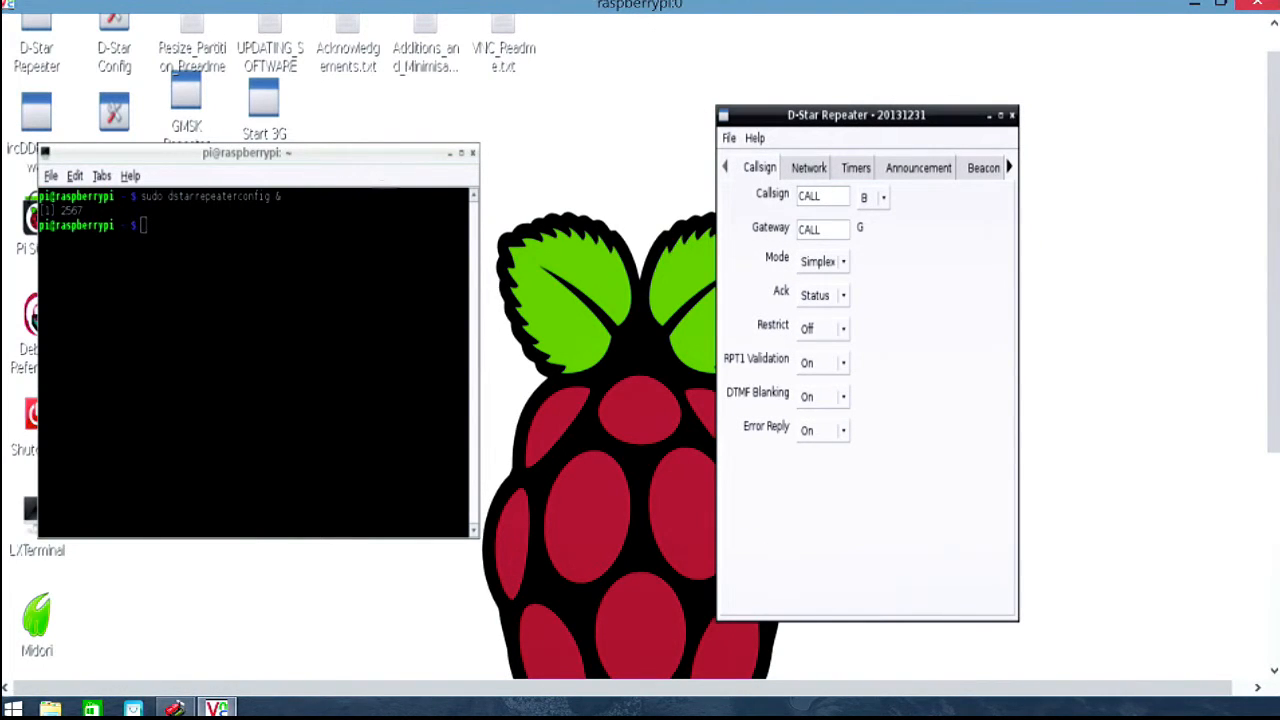
{"action": "left_click", "coordinate": [406, 165]}
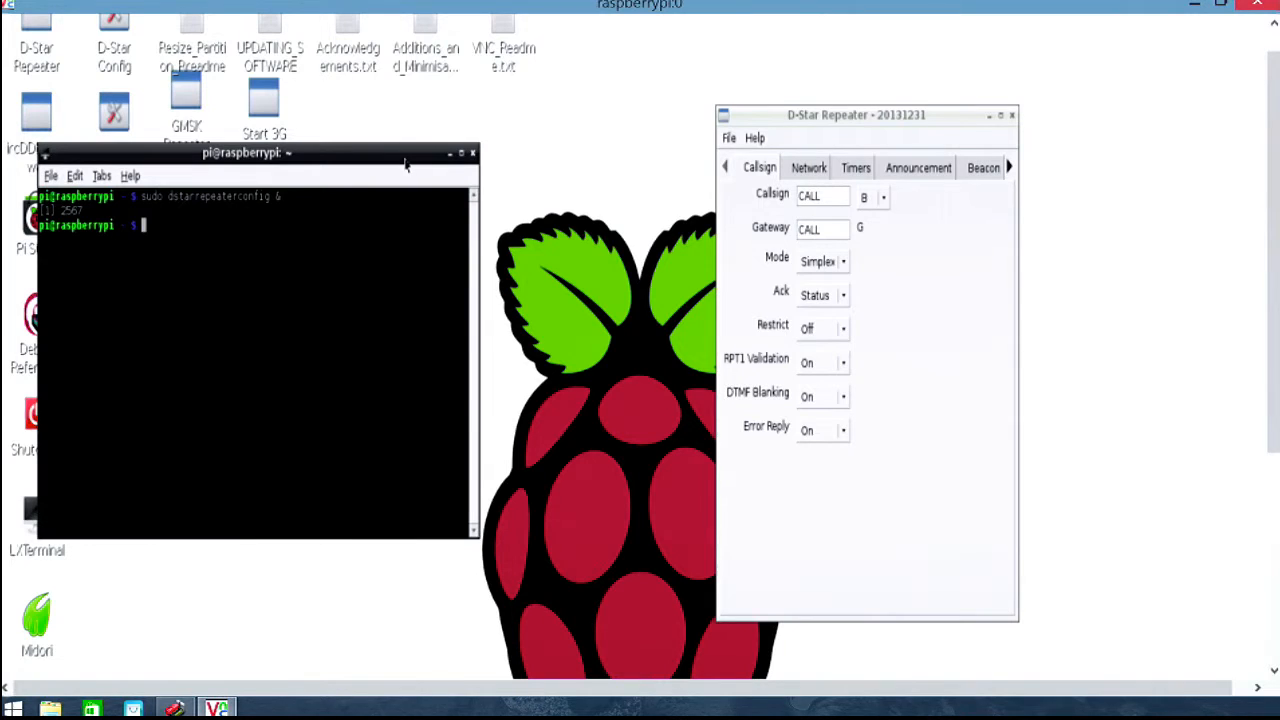
{"action": "key", "text": "Up"}
{"action": "key", "text": "BackSpace"}
{"action": "key", "text": "BackSpace"}
{"action": "key", "text": "BackSpace"}
{"action": "key", "text": "BackSpace"}
{"action": "key", "text": "BackSpace"}
{"action": "key", "text": "BackSpace"}
{"action": "key", "text": "BackSpace"}
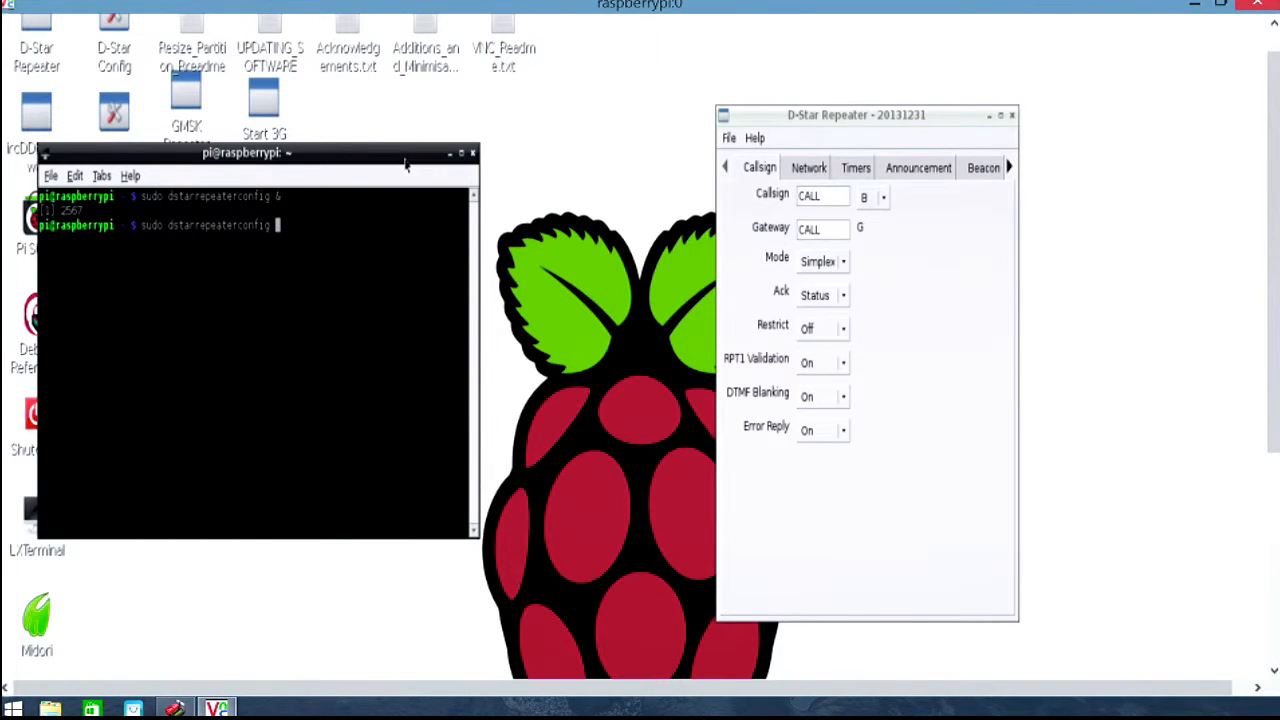
{"action": "key", "text": "BackSpace"}
{"action": "key", "text": "BackSpace"}
{"action": "key", "text": "BackSpace"}
{"action": "key", "text": "BackSpace"}
{"action": "key", "text": "BackSpace"}
{"action": "key", "text": "BackSpace"}
{"action": "key", "text": "BackSpace"}
{"action": "key", "text": "BackSpace"}
{"action": "key", "text": "BackSpace"}
{"action": "key", "text": "BackSpace"}
{"action": "key", "text": "BackSpace"}
{"action": "key", "text": "BackSpace"}
{"action": "key", "text": "BackSpace"}
{"action": "key", "text": "BackSpace"}
{"action": "key", "text": "BackSpace"}
{"action": "key", "text": "BackSpace"}
{"action": "key", "text": "BackSpace"}
{"action": "key", "text": "BackSpace"}
{"action": "key", "text": "BackSpace"}
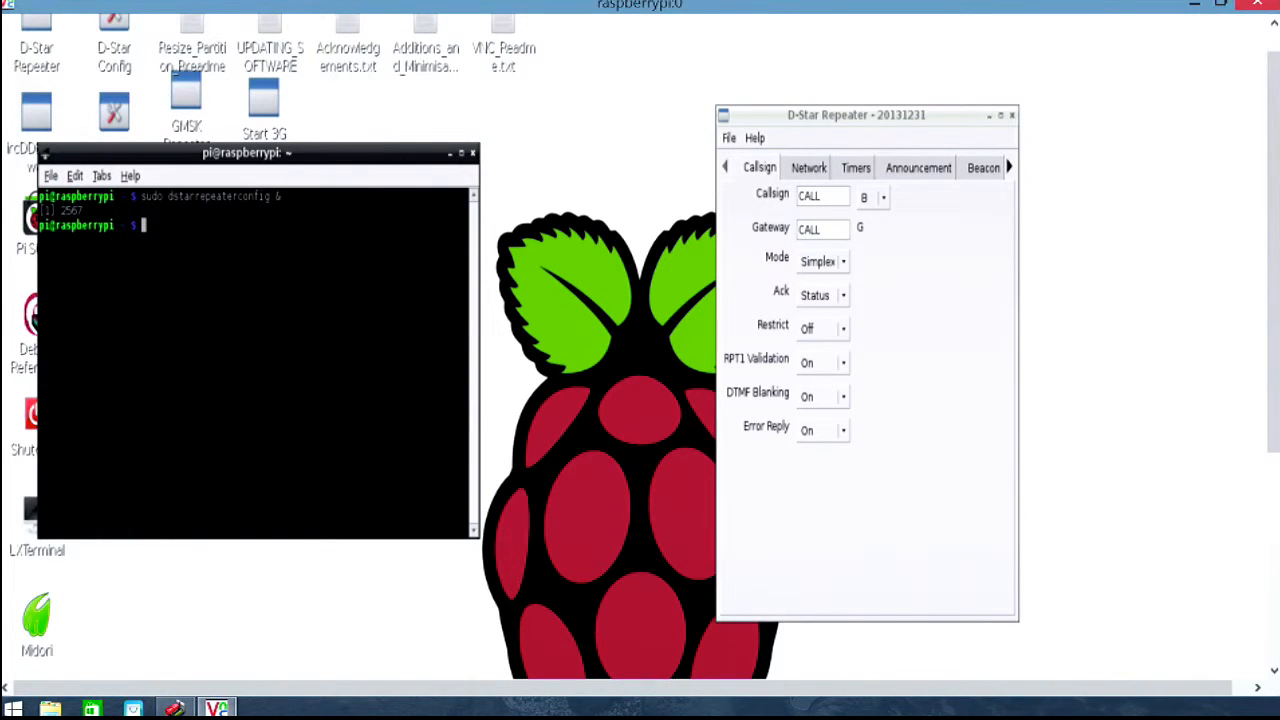
Bring the D-Star Repeater configuration forward and look through its Network, Timers, Announcement and Beacon settings.
{"action": "left_click", "coordinate": [872, 120]}
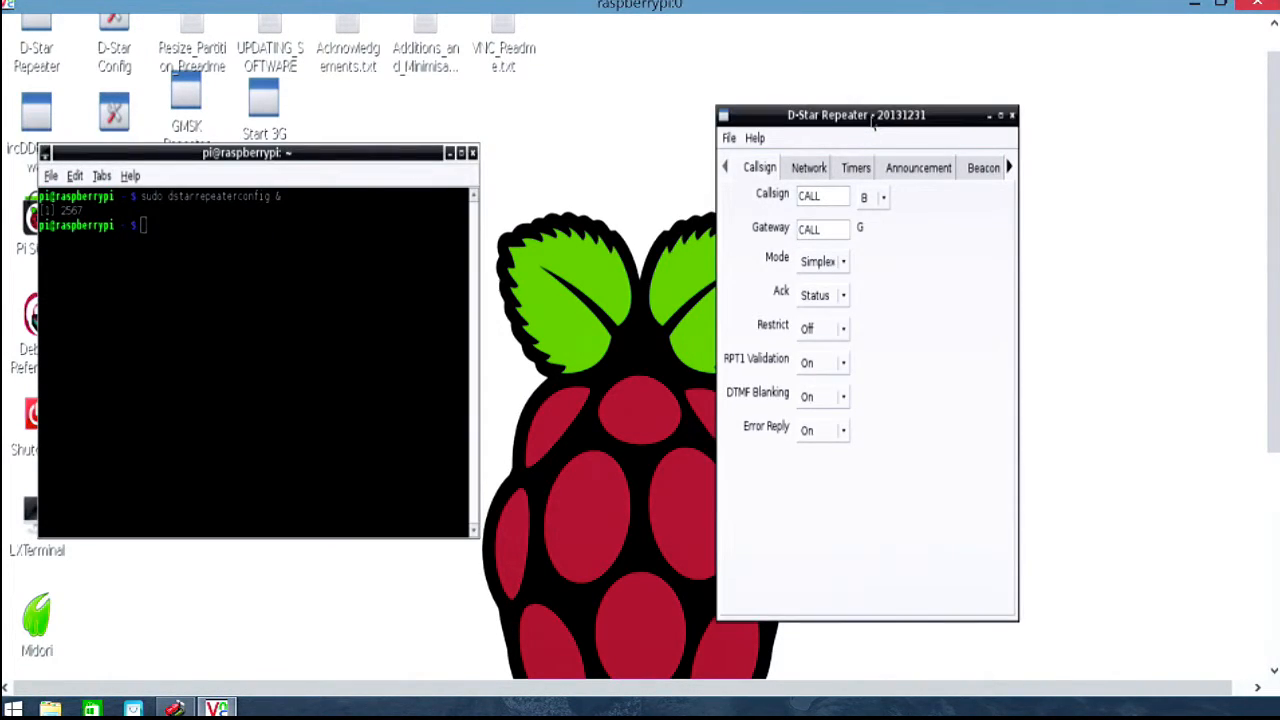
{"action": "left_click_drag", "start_coordinate": [908, 120], "coordinate": [815, 119]}
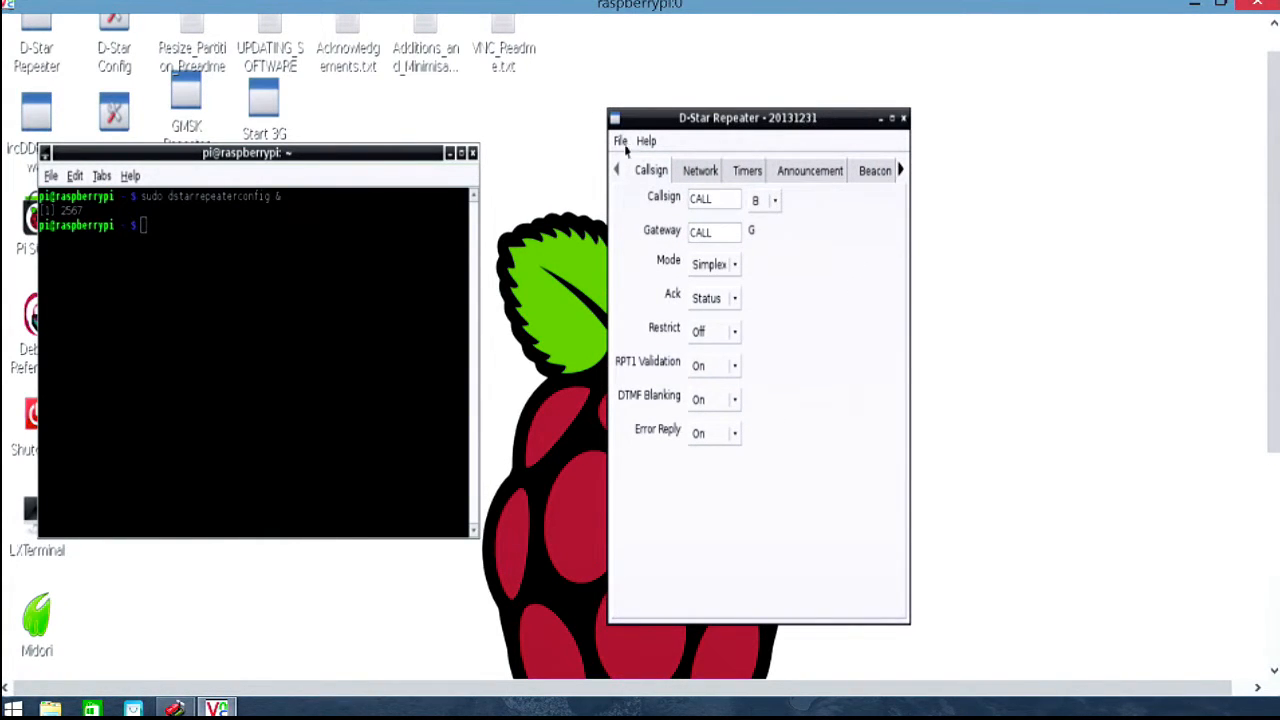
{"action": "left_click", "coordinate": [700, 171]}
{"action": "left_click", "coordinate": [747, 171]}
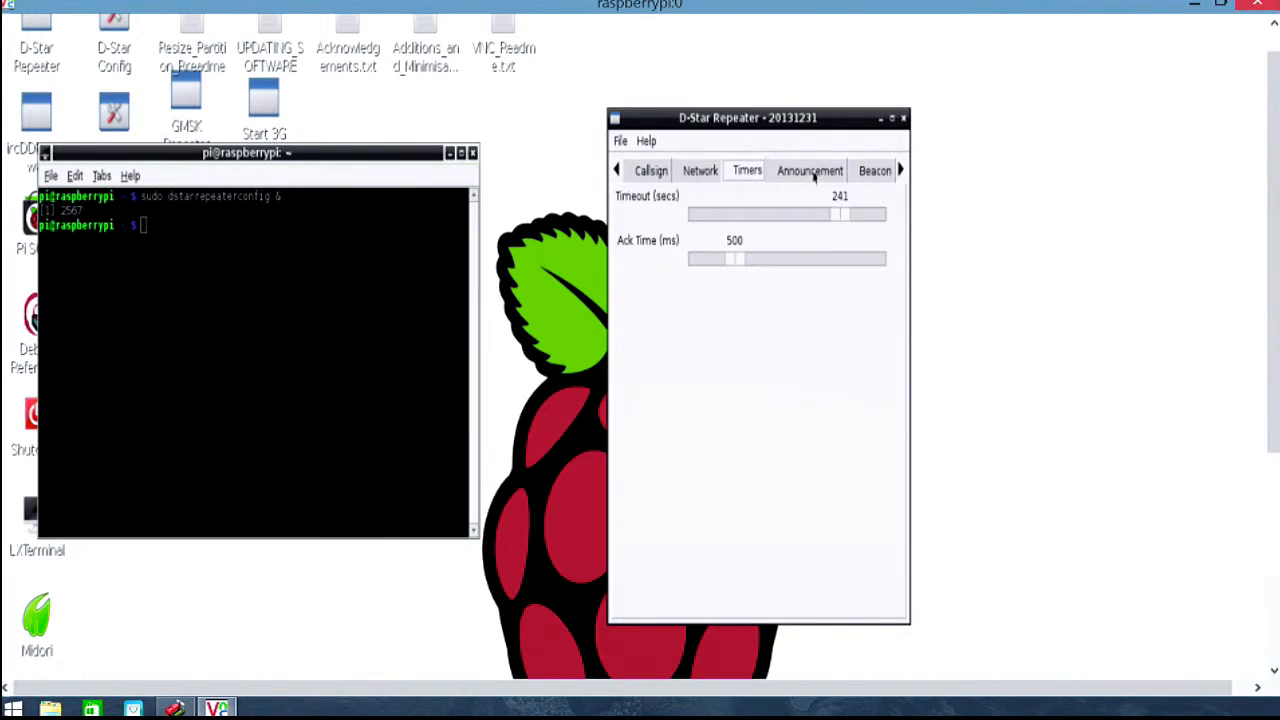
{"action": "left_click", "coordinate": [820, 176]}
{"action": "left_click", "coordinate": [866, 174]}
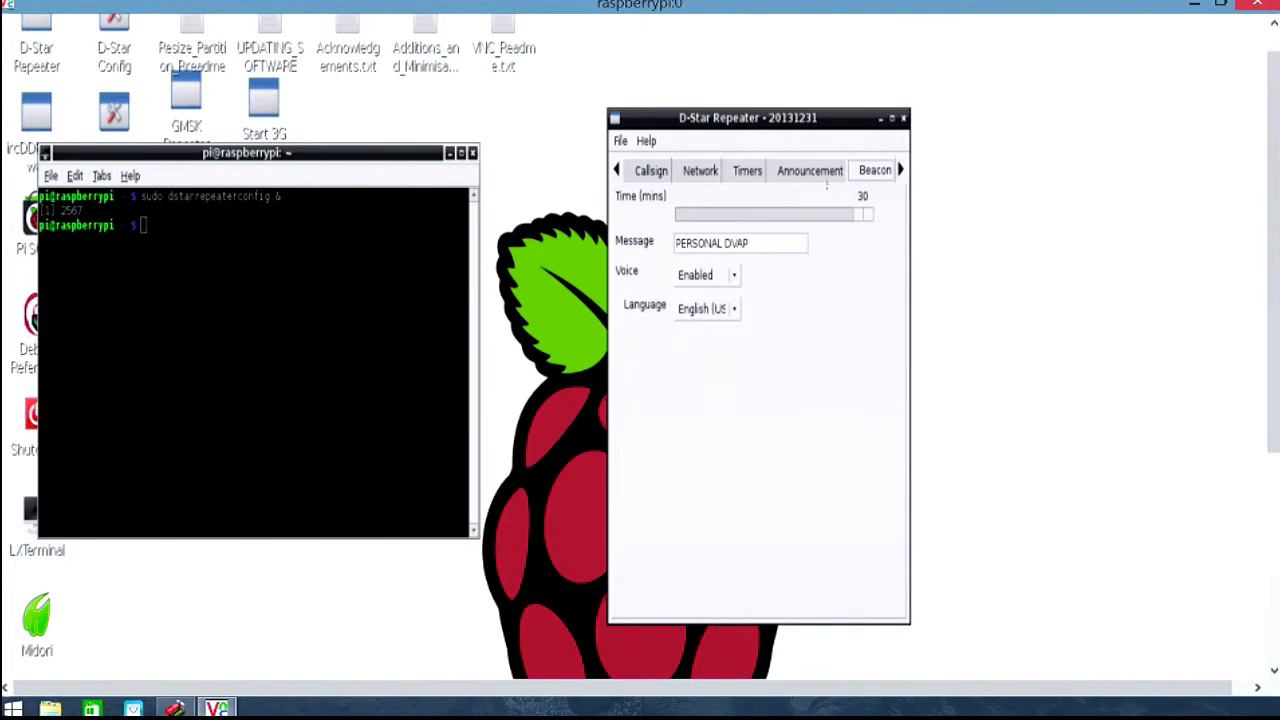
{"action": "left_click", "coordinate": [697, 176]}
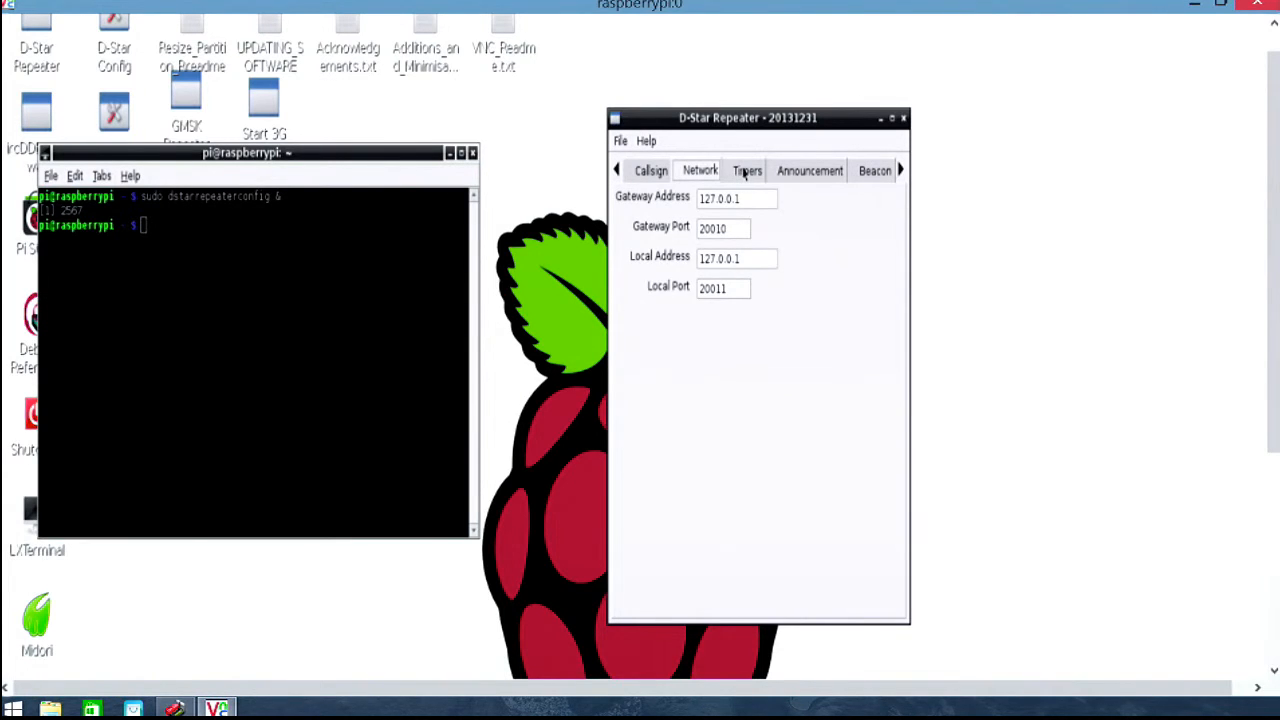
{"action": "left_click", "coordinate": [745, 175]}
{"action": "left_click", "coordinate": [794, 176]}
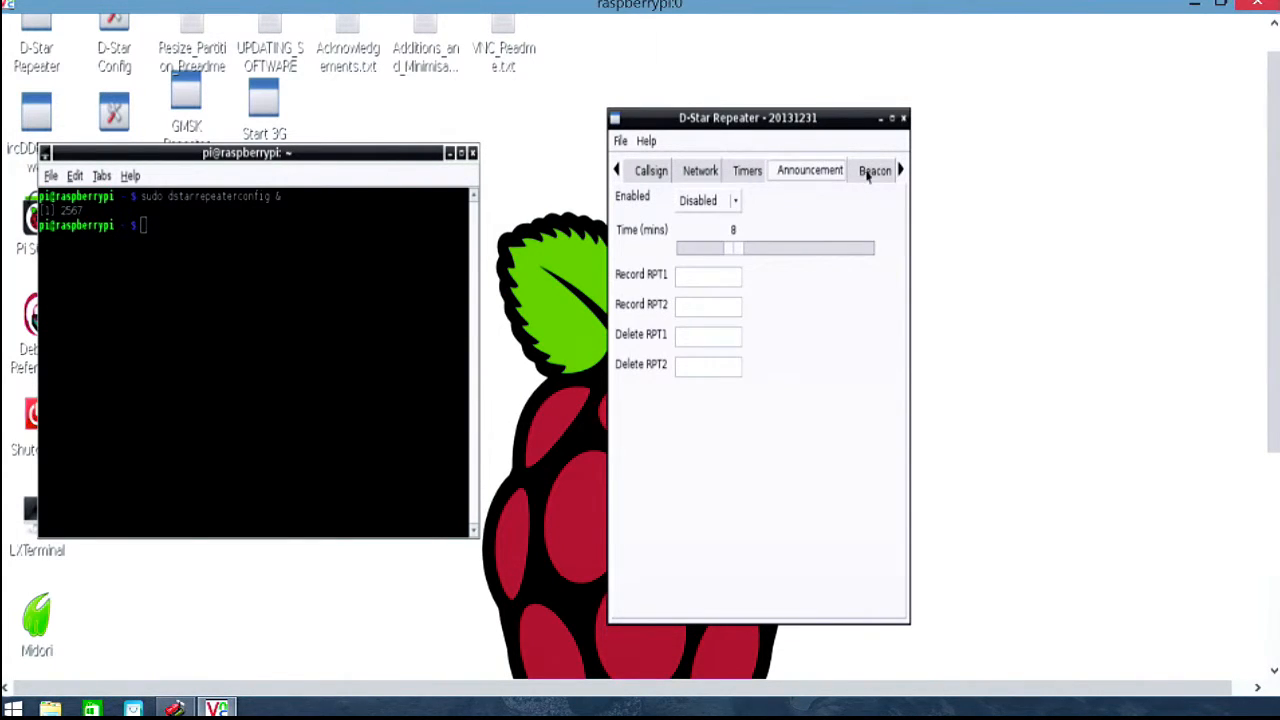
{"action": "left_click", "coordinate": [866, 171]}
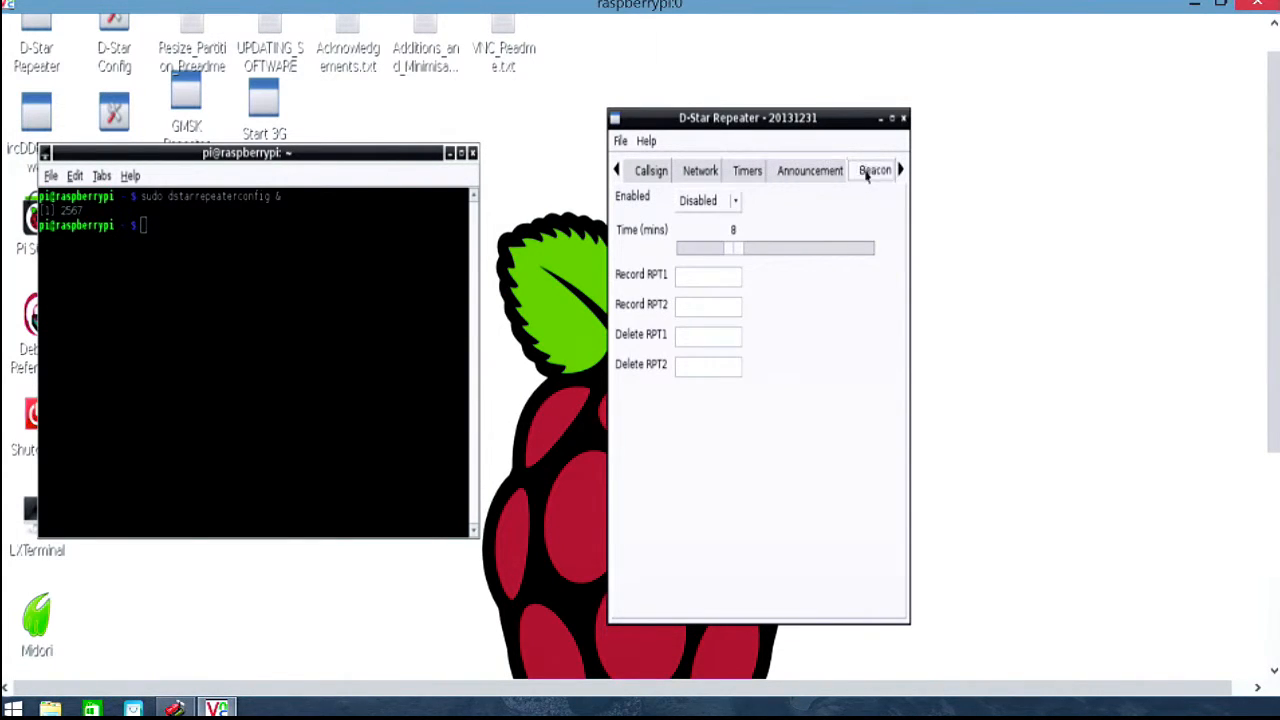
Examine the Callsign settings, checking the available module letters with B kept selected, and the callsign and gateway fields.
{"action": "left_click", "coordinate": [650, 174]}
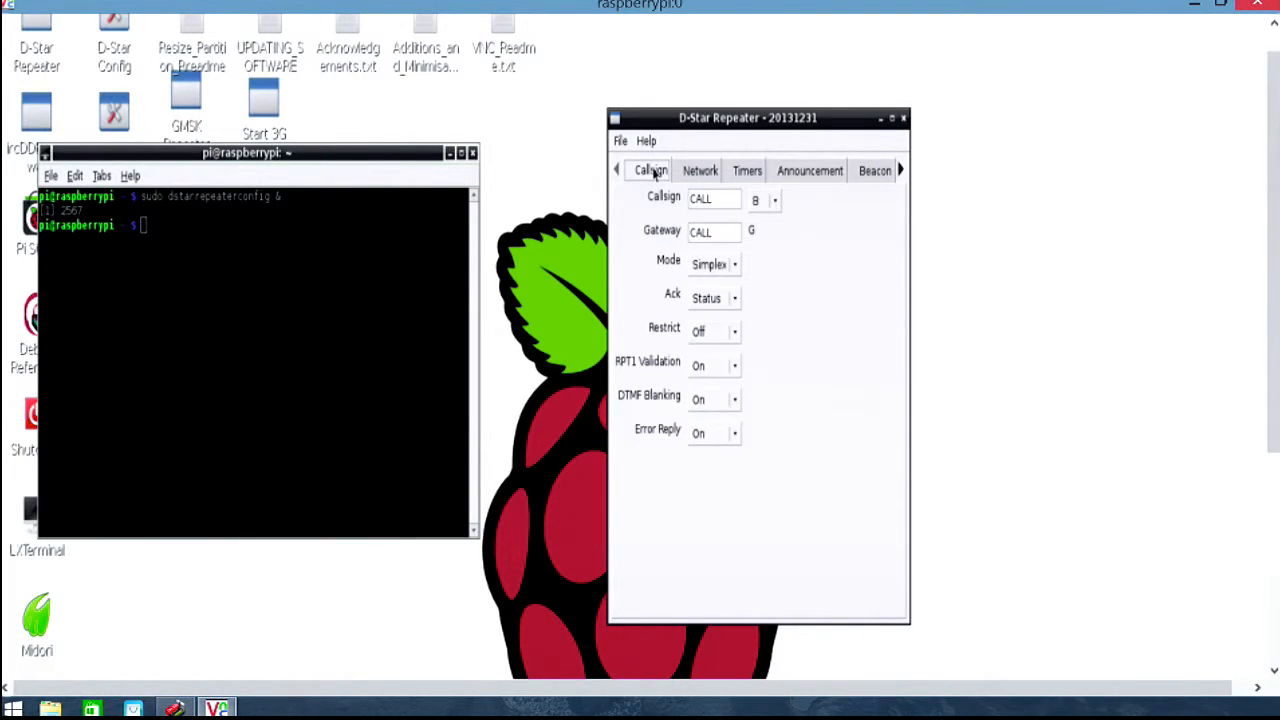
{"action": "left_click", "coordinate": [721, 200]}
{"action": "left_click", "coordinate": [776, 203]}
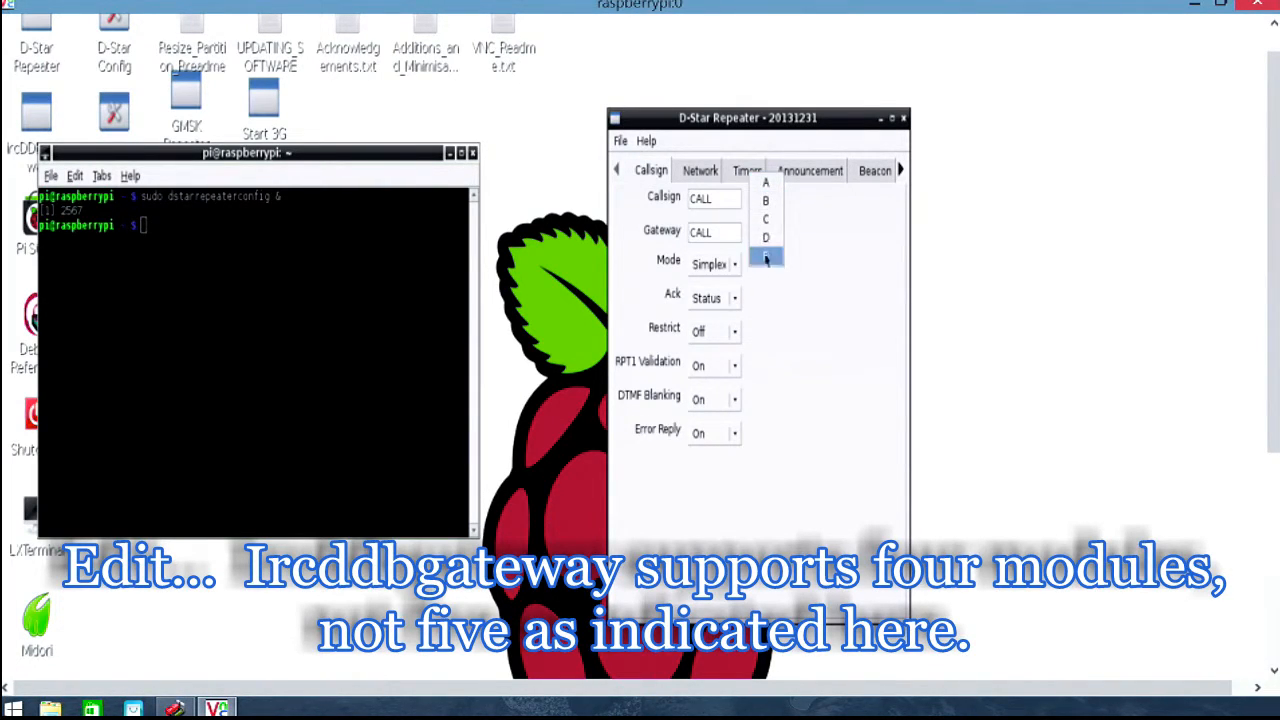
{"action": "left_click", "coordinate": [766, 204]}
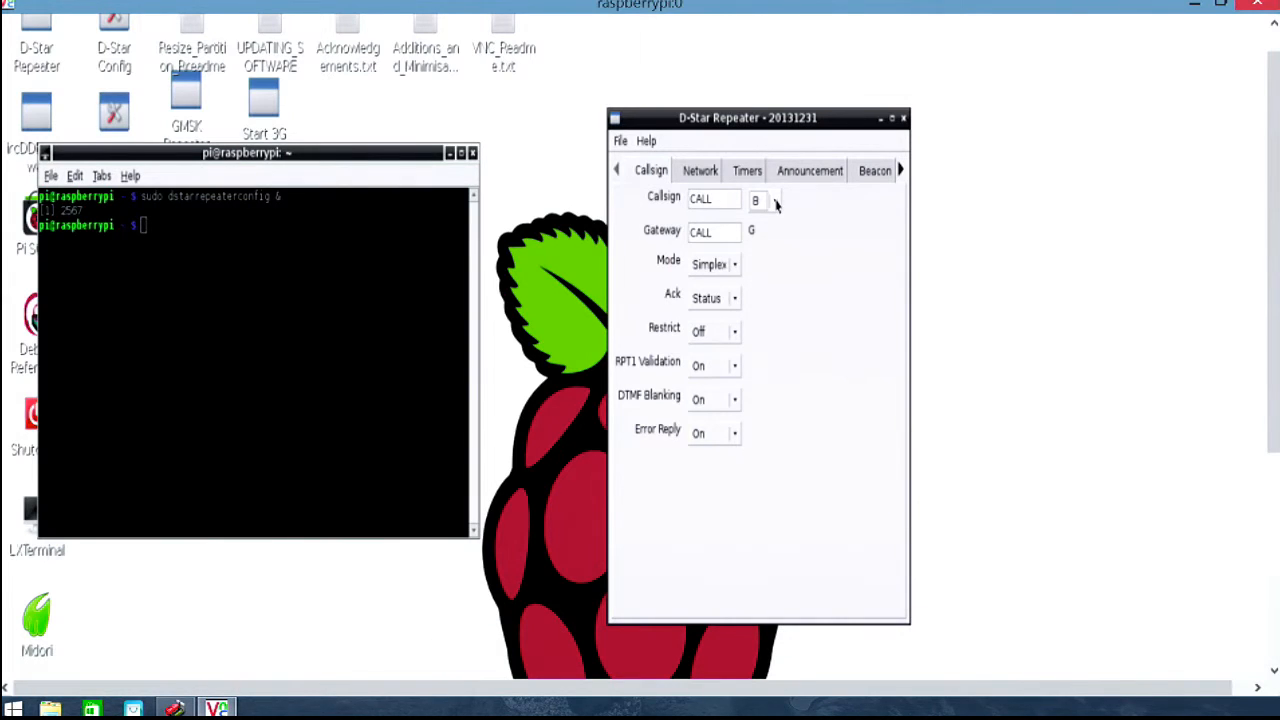
{"action": "left_click", "coordinate": [775, 206]}
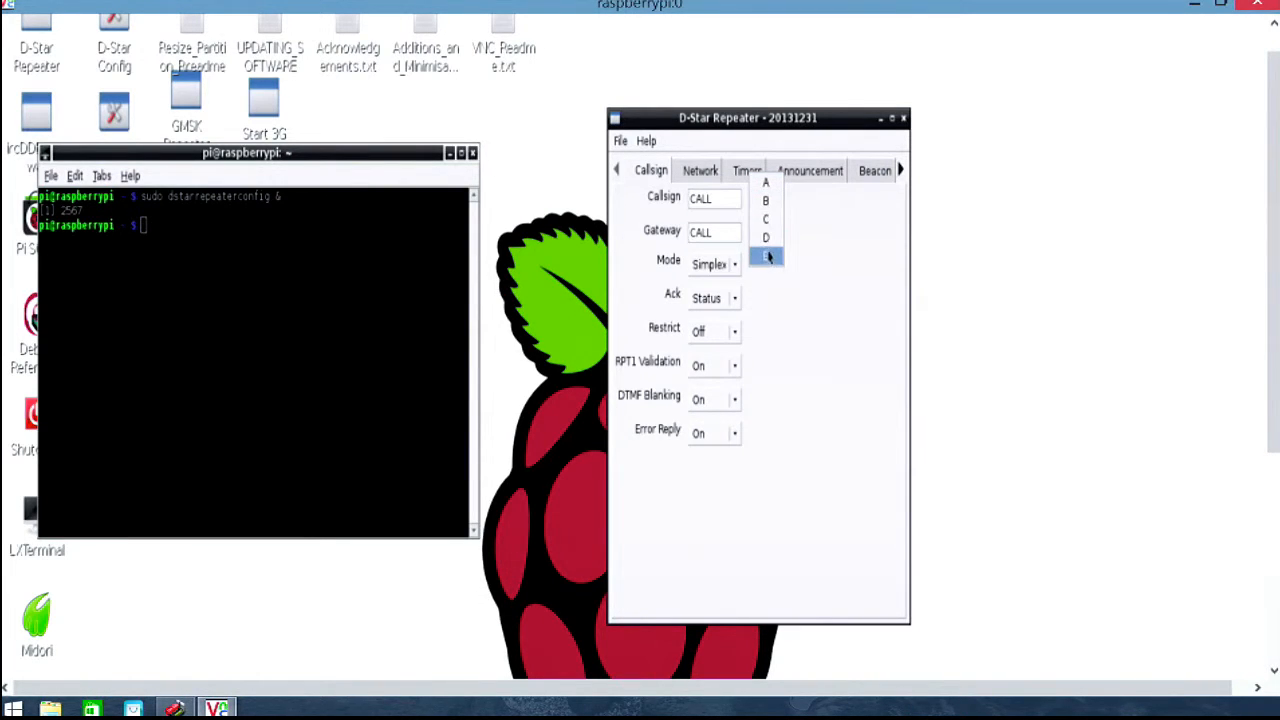
{"action": "left_click", "coordinate": [800, 207]}
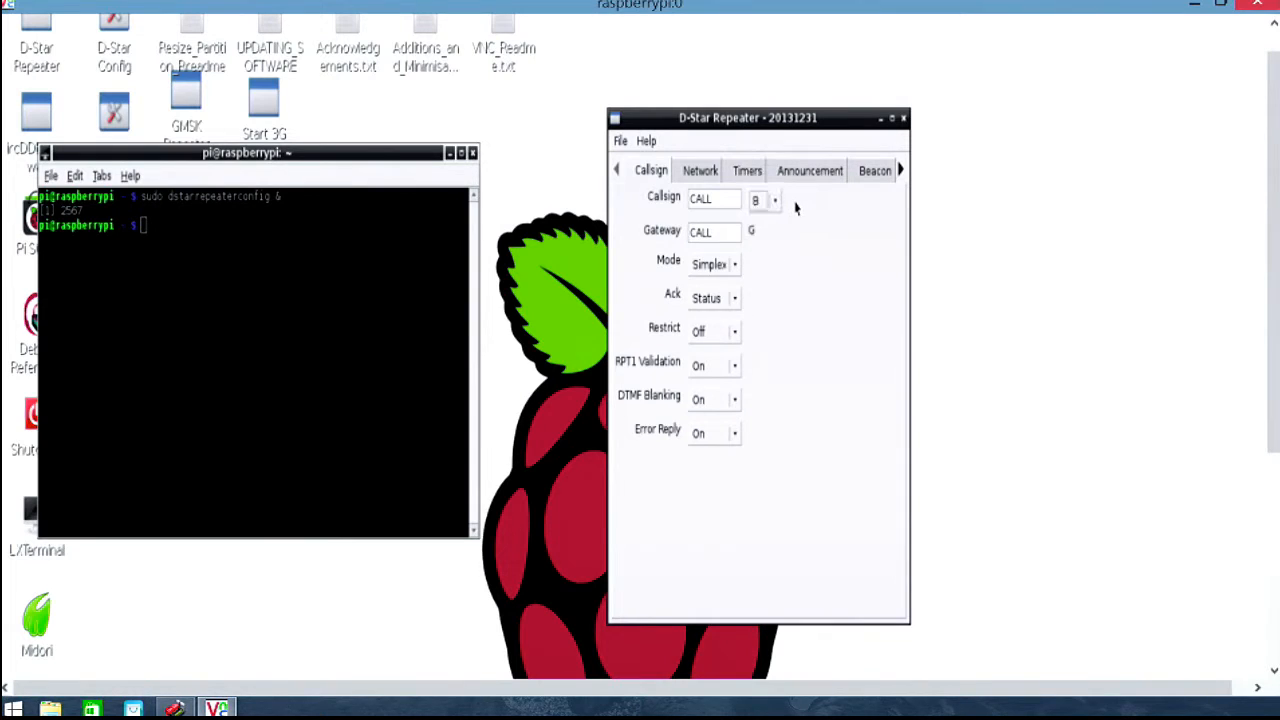
{"action": "left_click", "coordinate": [725, 232]}
{"action": "left_click", "coordinate": [724, 199]}
Review the available options for Mode, Ack and Restrict in the Callsign settings without changing the selections.
{"action": "left_click", "coordinate": [734, 265]}
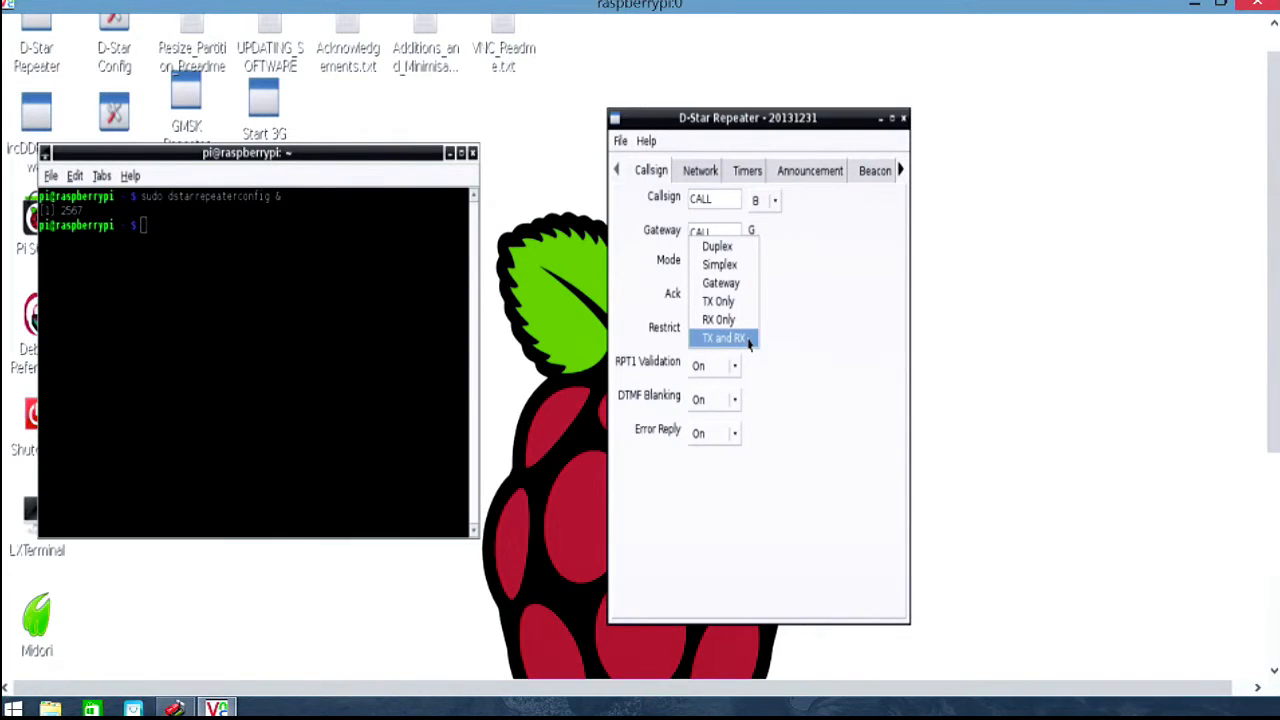
{"action": "left_click", "coordinate": [667, 309]}
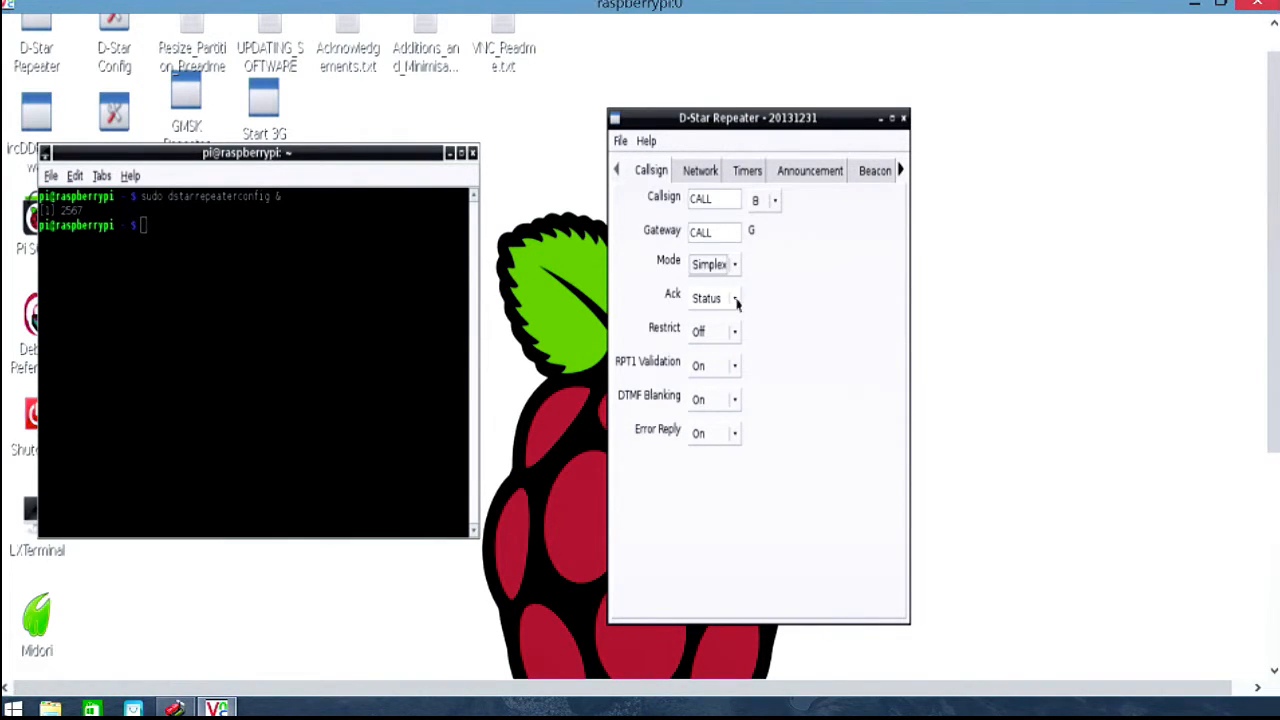
{"action": "left_click", "coordinate": [737, 301]}
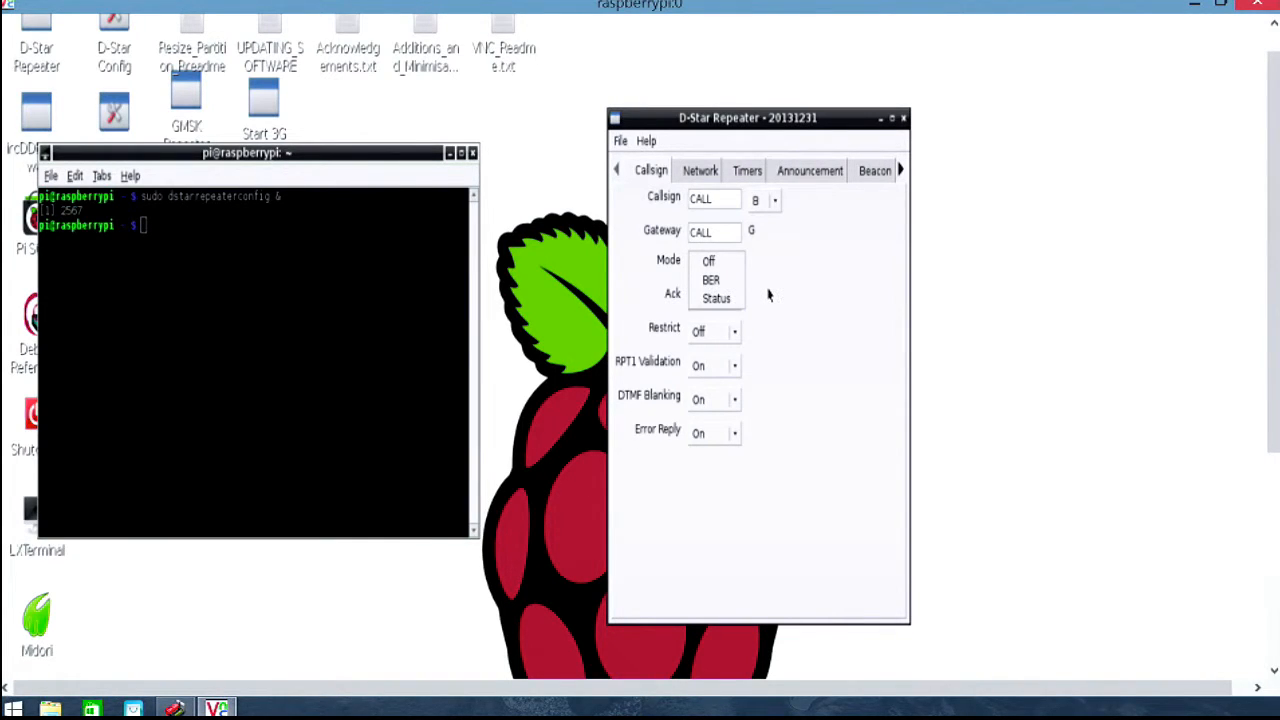
{"action": "left_click", "coordinate": [768, 294]}
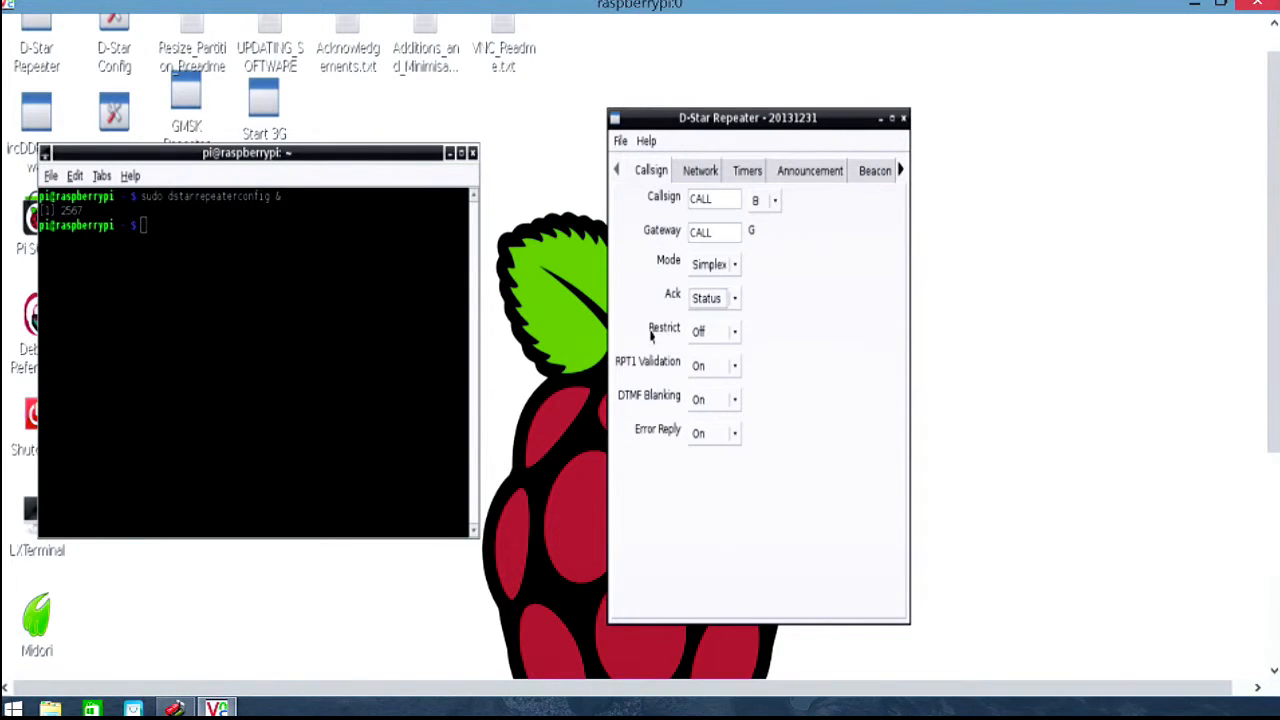
{"action": "left_click", "coordinate": [736, 337]}
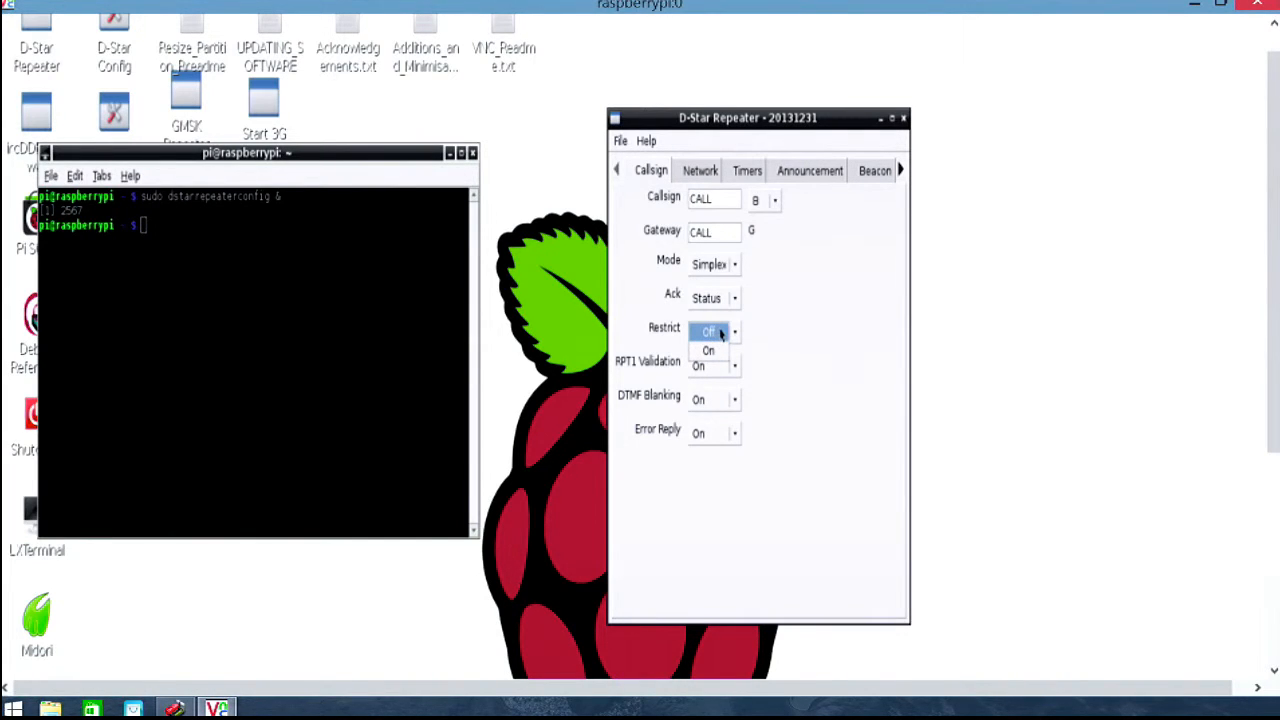
{"action": "left_click", "coordinate": [763, 338]}
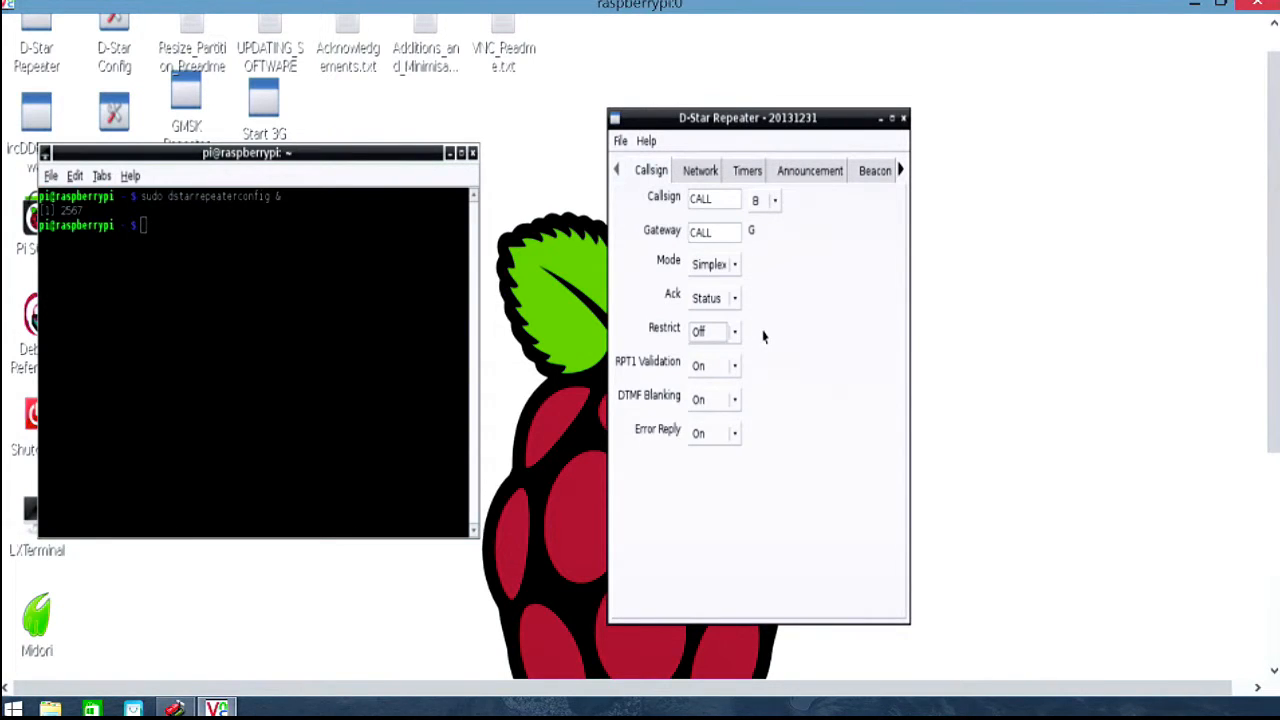
Inspect the repeater callsign field and the options for RPT1 Validation and DTMF Blanking, keeping the selections.
{"action": "left_click", "coordinate": [727, 198]}
{"action": "double_click", "coordinate": [727, 198]}
{"action": "left_click", "coordinate": [734, 366]}
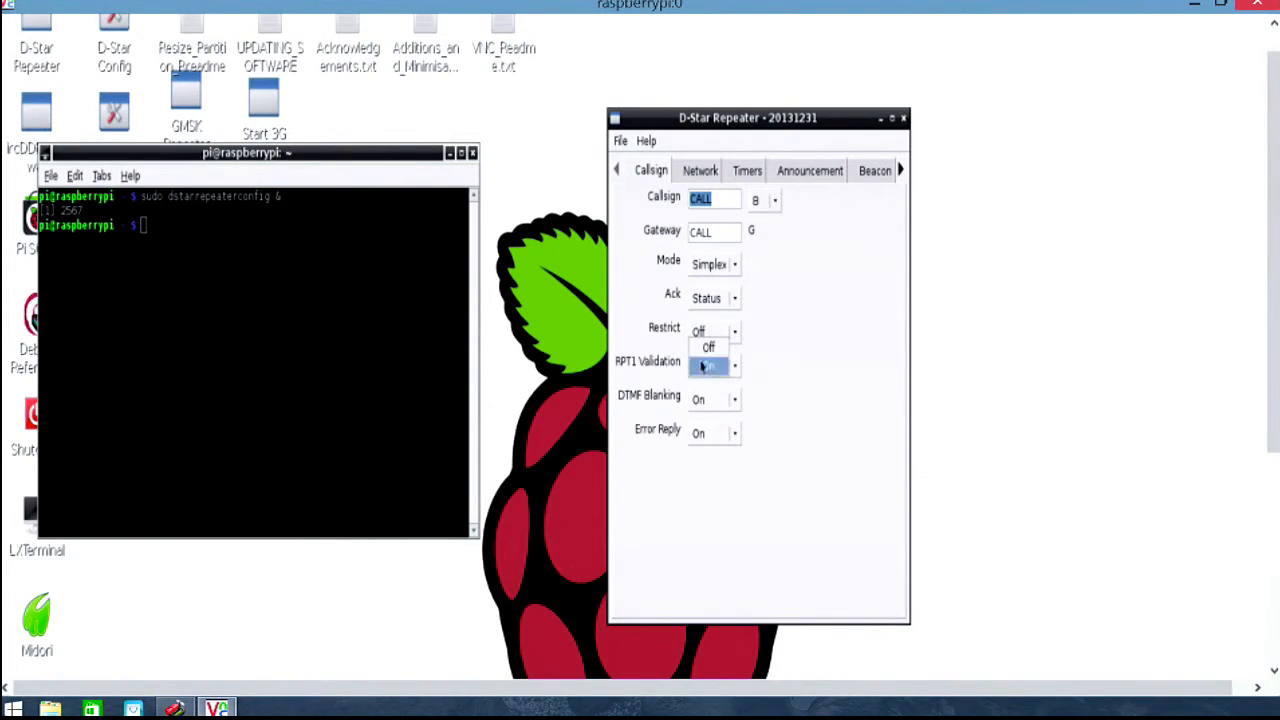
{"action": "left_click", "coordinate": [739, 370]}
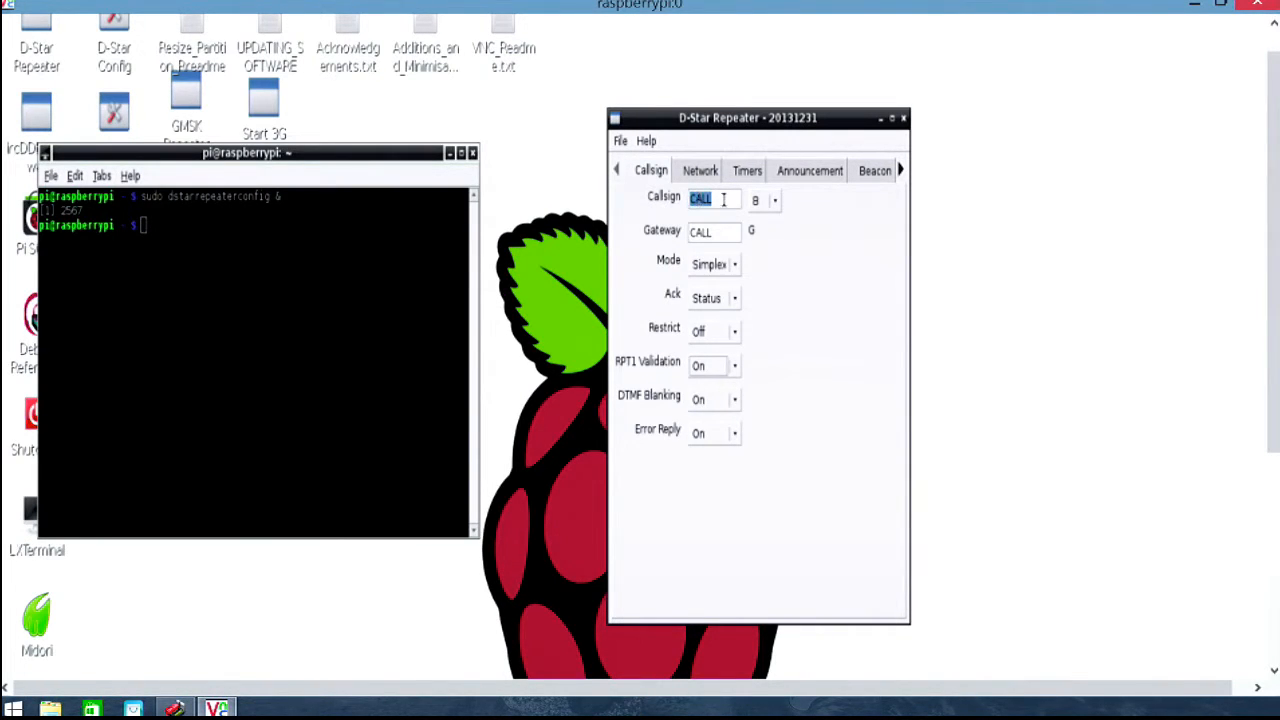
{"action": "left_click", "coordinate": [733, 400]}
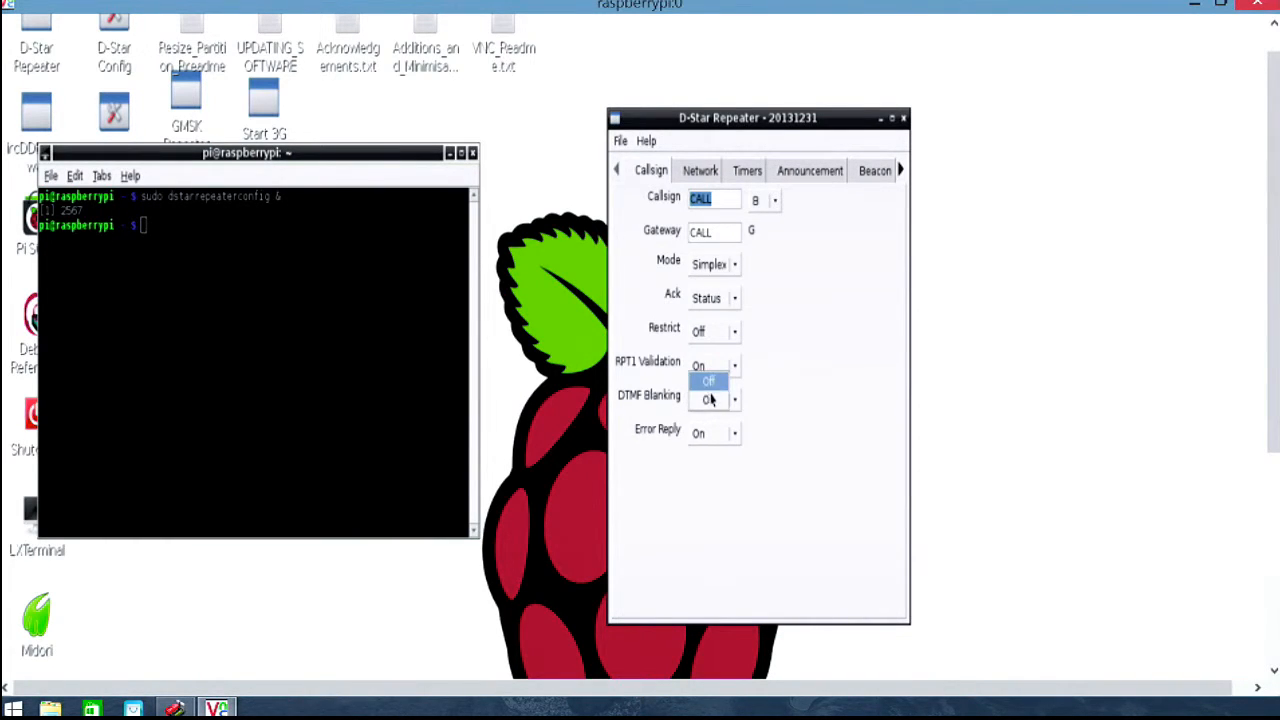
{"action": "left_click", "coordinate": [740, 400]}
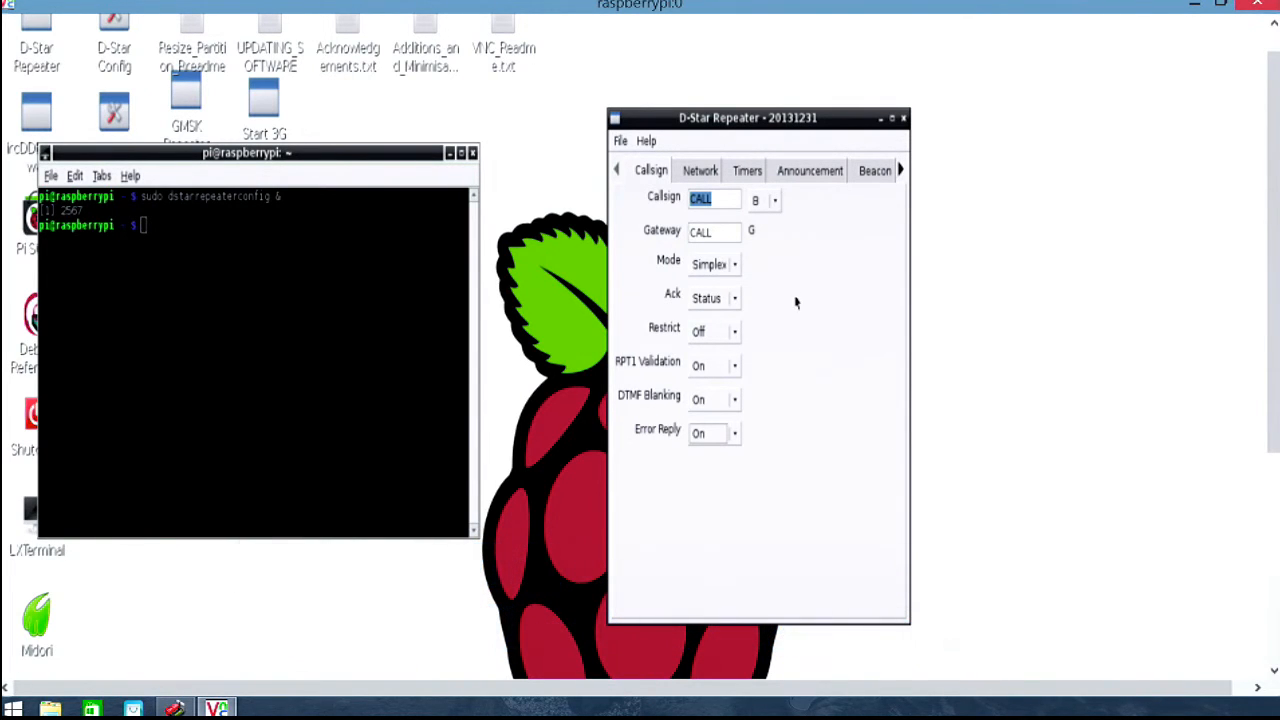
Examine the gateway address, gateway port, local address and local port in the Network settings.
{"action": "left_click", "coordinate": [693, 176]}
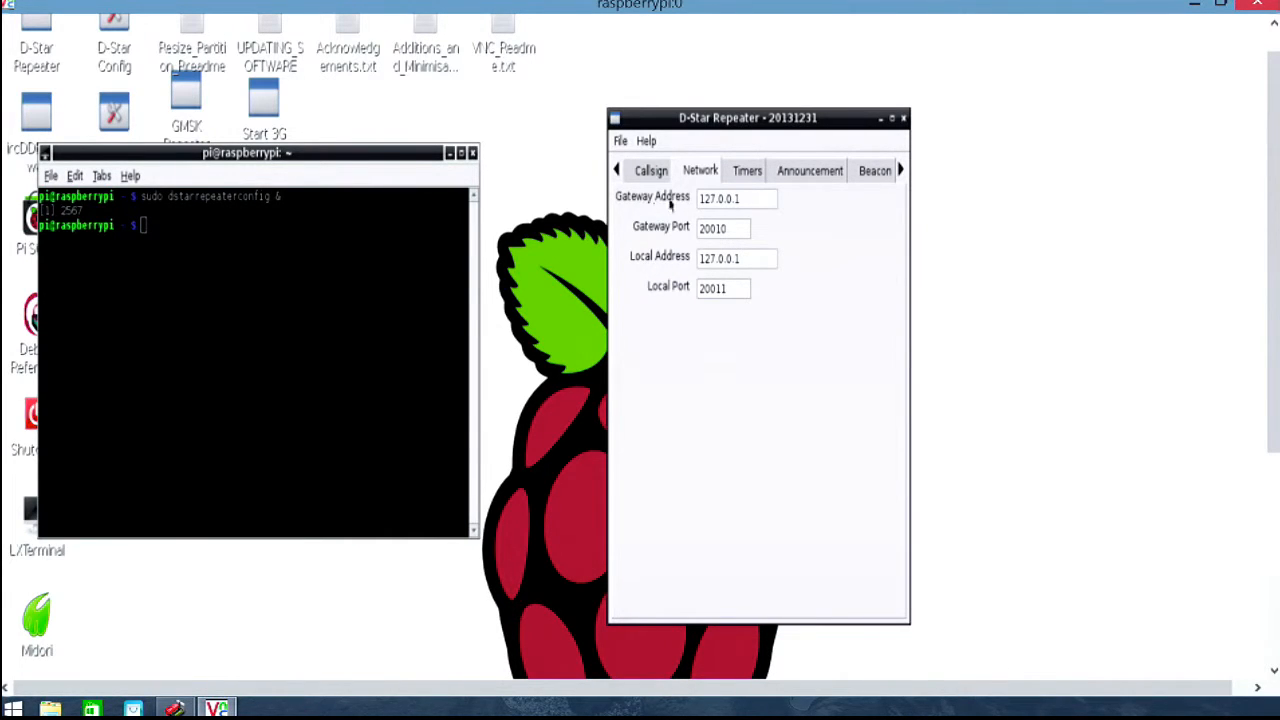
{"action": "left_click", "coordinate": [760, 198]}
{"action": "left_click", "coordinate": [738, 228]}
{"action": "left_click", "coordinate": [763, 259]}
{"action": "left_click", "coordinate": [738, 288]}
{"action": "left_click", "coordinate": [762, 260]}
{"action": "left_click_drag", "start_coordinate": [750, 257], "coordinate": [672, 258]}
{"action": "double_click", "coordinate": [738, 290]}
{"action": "left_click", "coordinate": [727, 228]}
{"action": "left_click_drag", "start_coordinate": [727, 228], "coordinate": [698, 229]}
{"action": "left_click_drag", "start_coordinate": [731, 289], "coordinate": [695, 292]}
{"action": "left_click_drag", "start_coordinate": [736, 228], "coordinate": [707, 229]}
{"action": "left_click", "coordinate": [741, 289]}
{"action": "left_click", "coordinate": [744, 228]}
{"action": "double_click", "coordinate": [740, 288]}
{"action": "left_click", "coordinate": [740, 228]}
{"action": "left_click", "coordinate": [757, 198]}
Examine the timeout and ack time in the Timers settings and the Enabled options in the Announcement settings.
{"action": "left_click", "coordinate": [748, 172]}
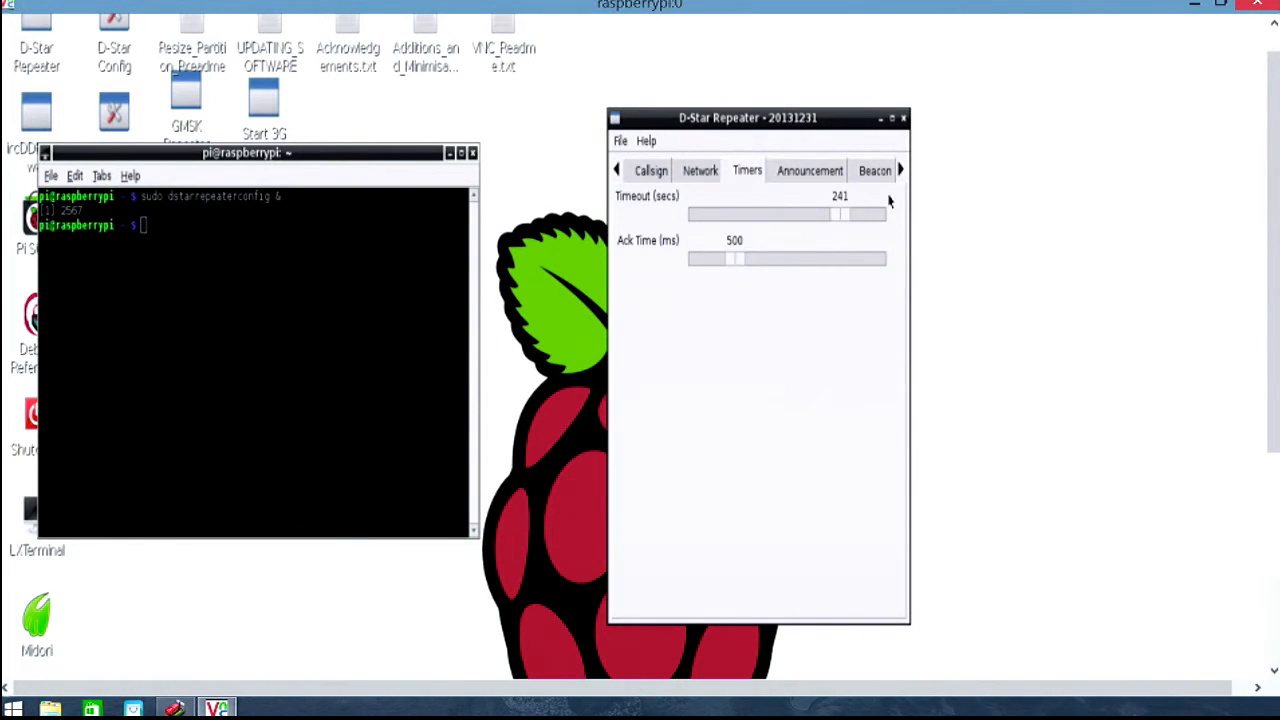
{"action": "left_click", "coordinate": [807, 177]}
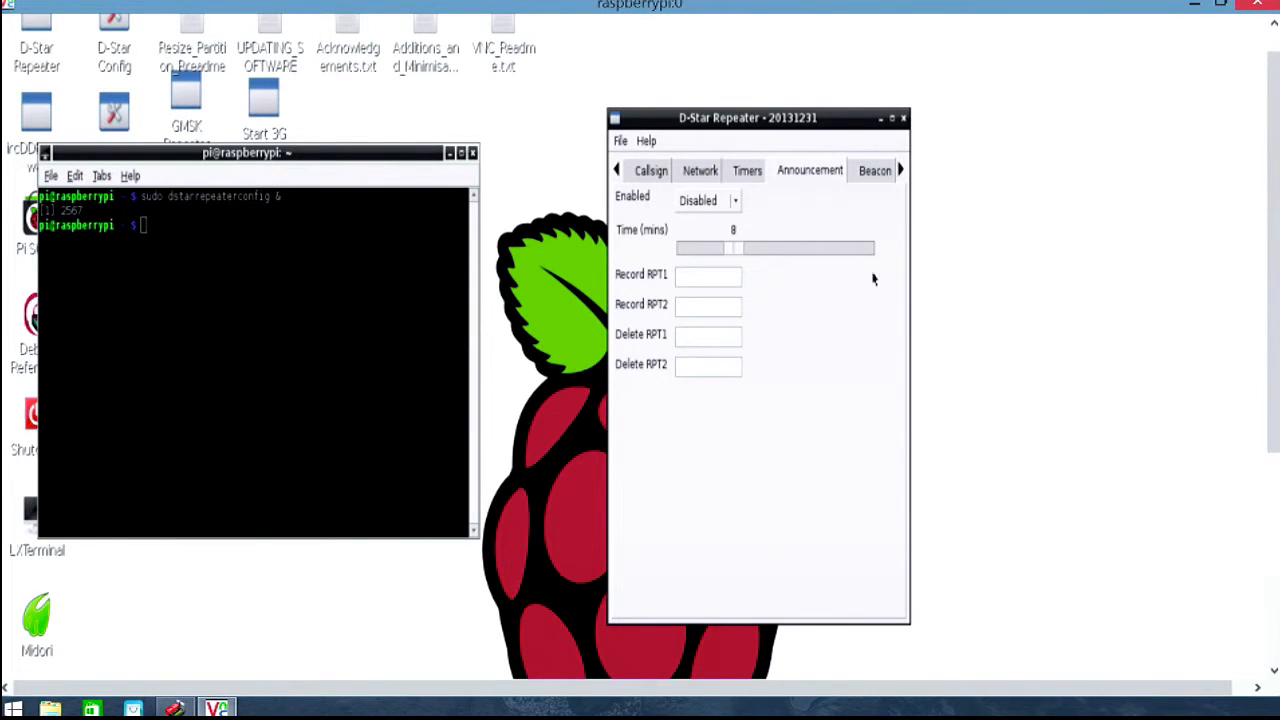
{"action": "left_click", "coordinate": [737, 202]}
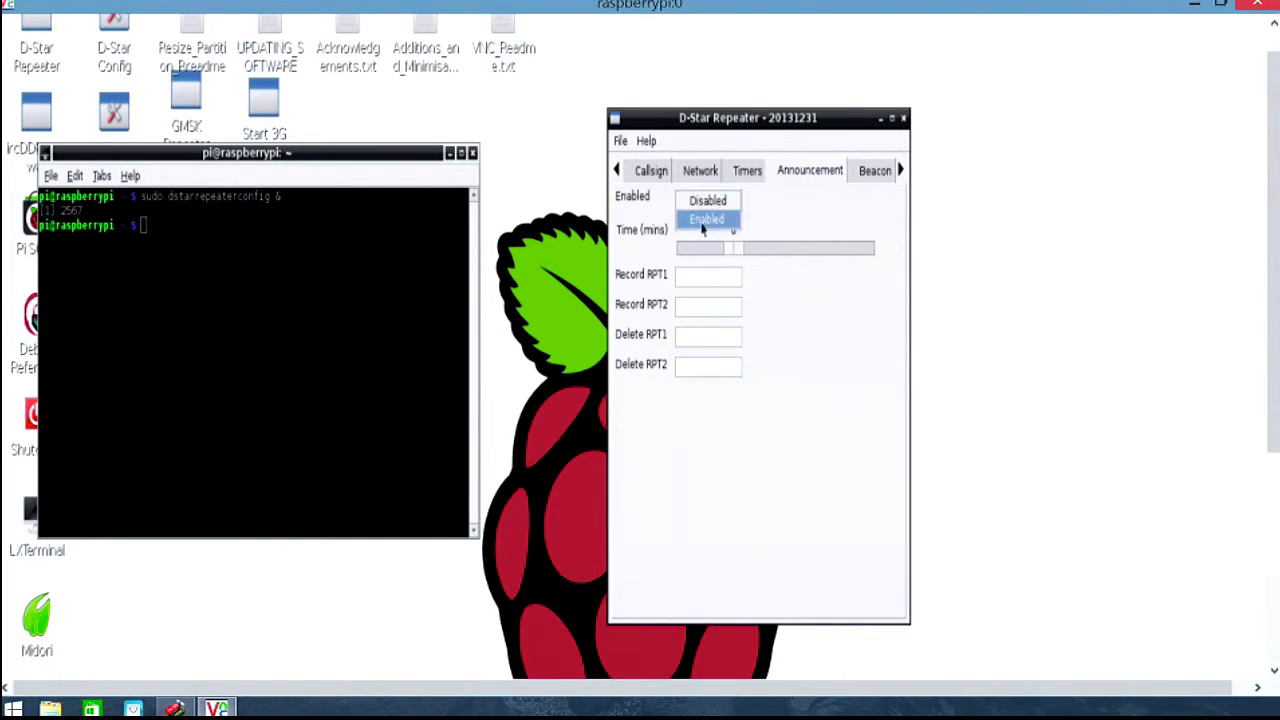
{"action": "left_click", "coordinate": [717, 202]}
{"action": "left_click", "coordinate": [720, 210]}
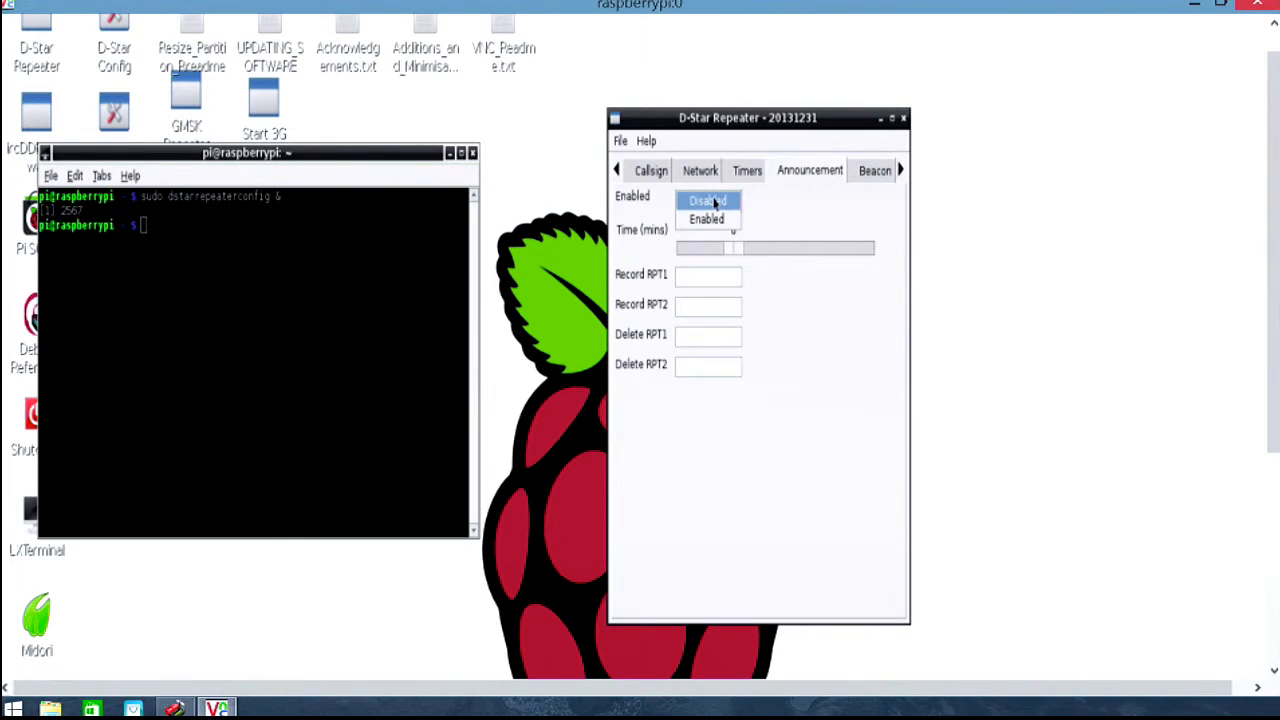
{"action": "left_click", "coordinate": [712, 218]}
{"action": "left_click", "coordinate": [710, 212]}
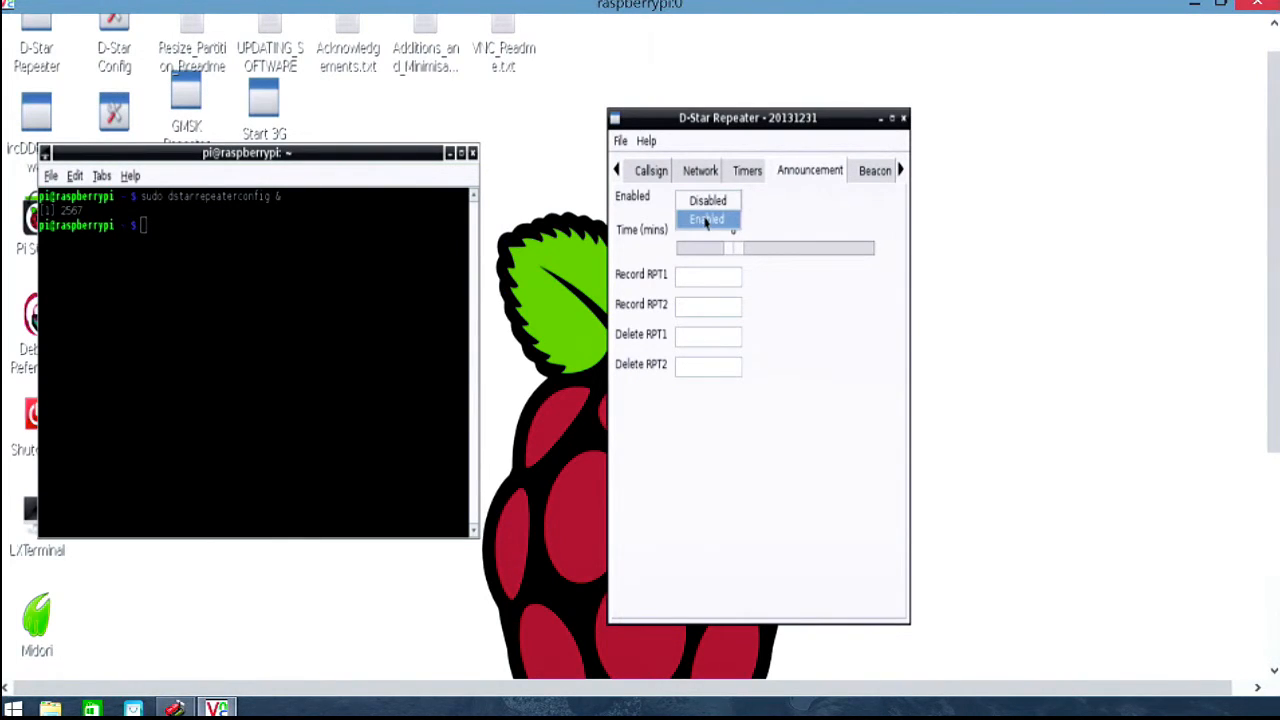
{"action": "left_click", "coordinate": [706, 220]}
Inspect the Record and Delete fields for RPT1 and RPT2, and try out the range of the announcement time.
{"action": "left_click", "coordinate": [719, 278]}
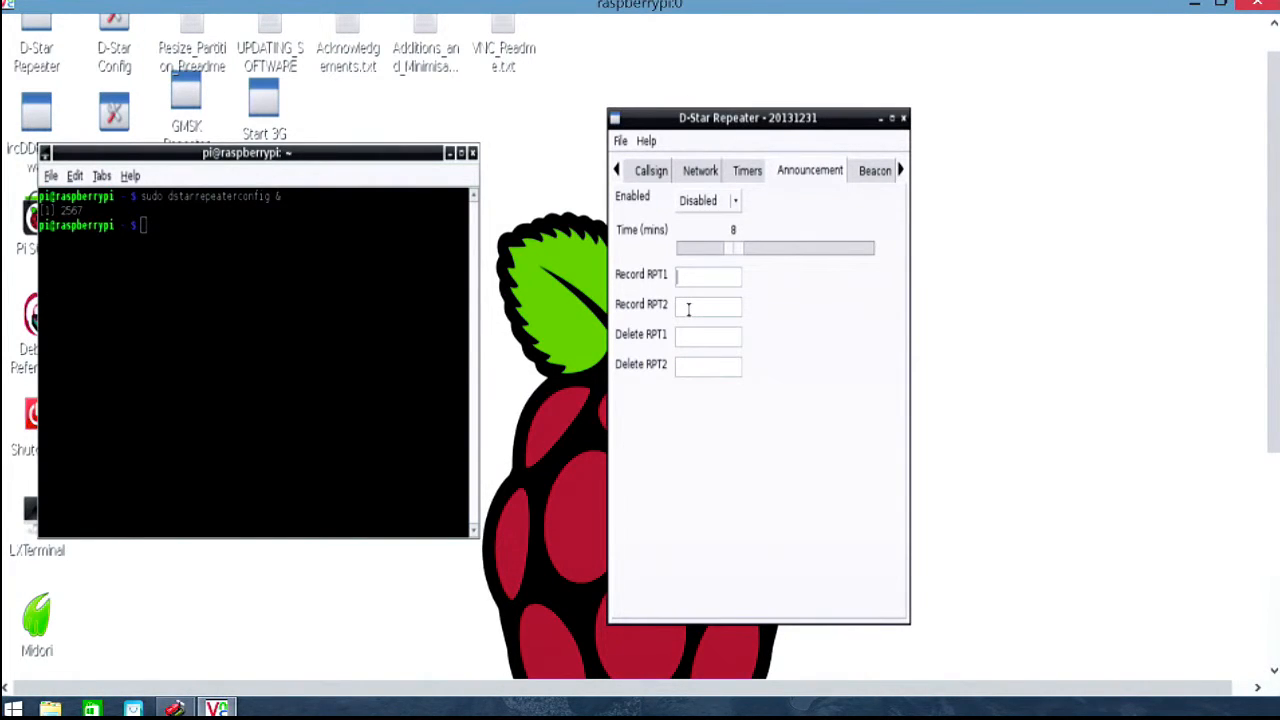
{"action": "left_click", "coordinate": [689, 307]}
{"action": "left_click", "coordinate": [688, 335]}
{"action": "left_click", "coordinate": [688, 367]}
{"action": "left_click_drag", "start_coordinate": [731, 253], "coordinate": [880, 254]}
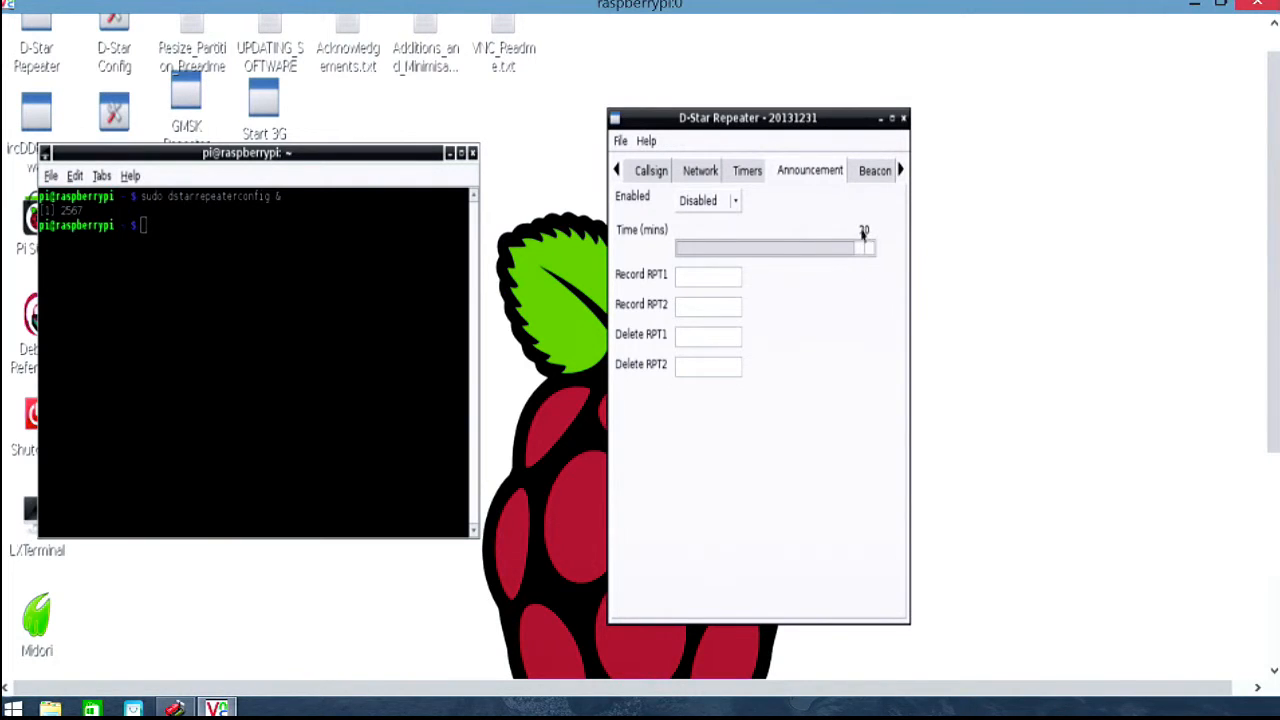
{"action": "left_click_drag", "start_coordinate": [867, 253], "coordinate": [733, 254]}
In the Beacon settings, try a time of 10 minutes, inspect the message and voice options, and restore the time to 30 minutes.
{"action": "left_click", "coordinate": [875, 175]}
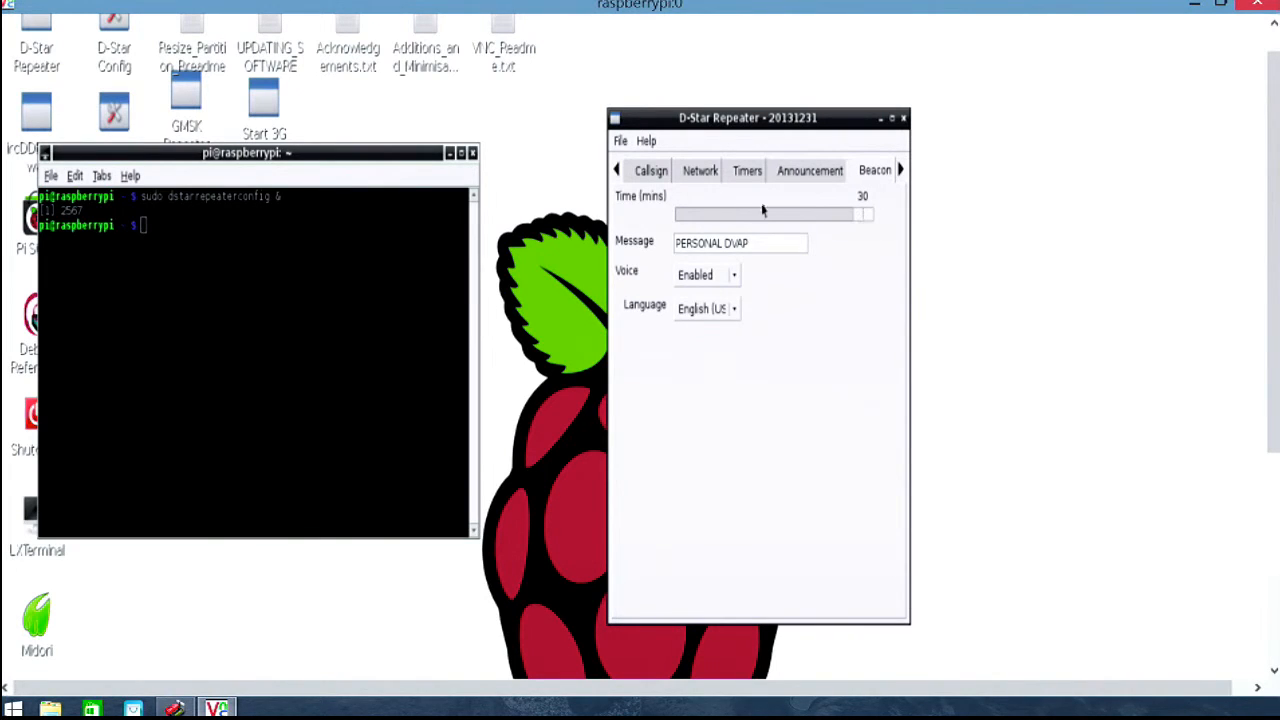
{"action": "left_click_drag", "start_coordinate": [866, 220], "coordinate": [746, 238]}
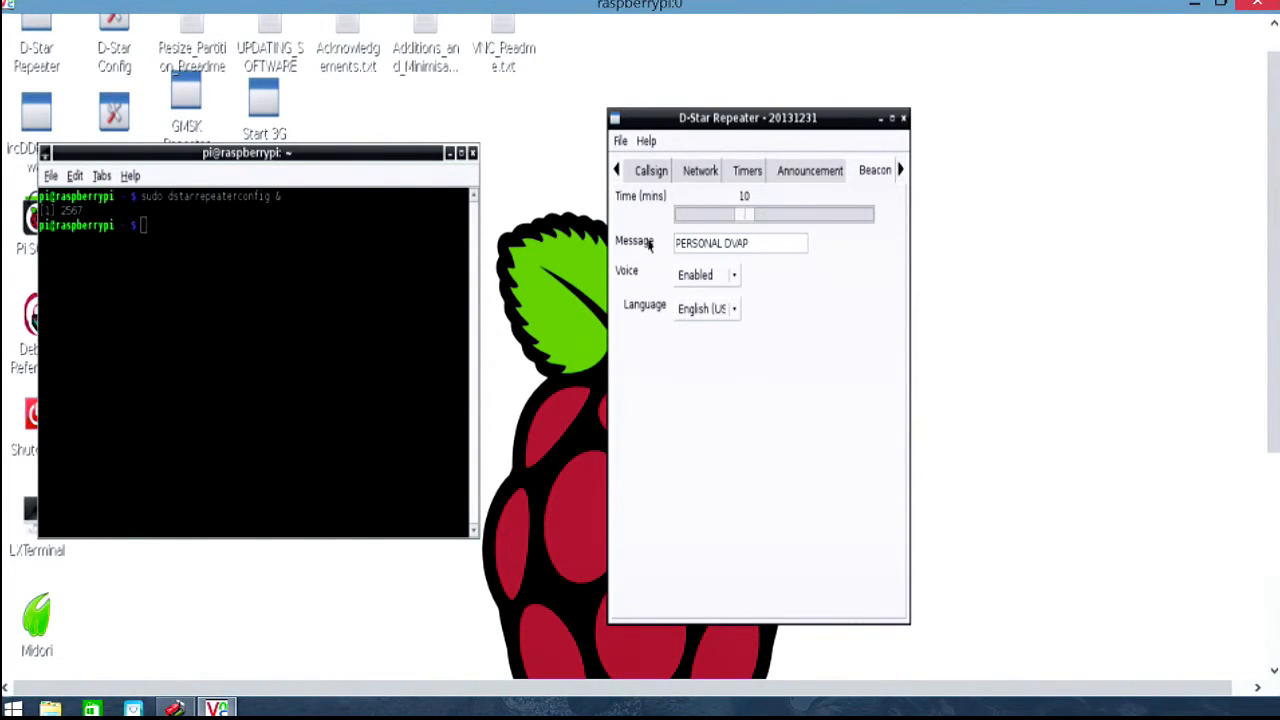
{"action": "left_click", "coordinate": [769, 243]}
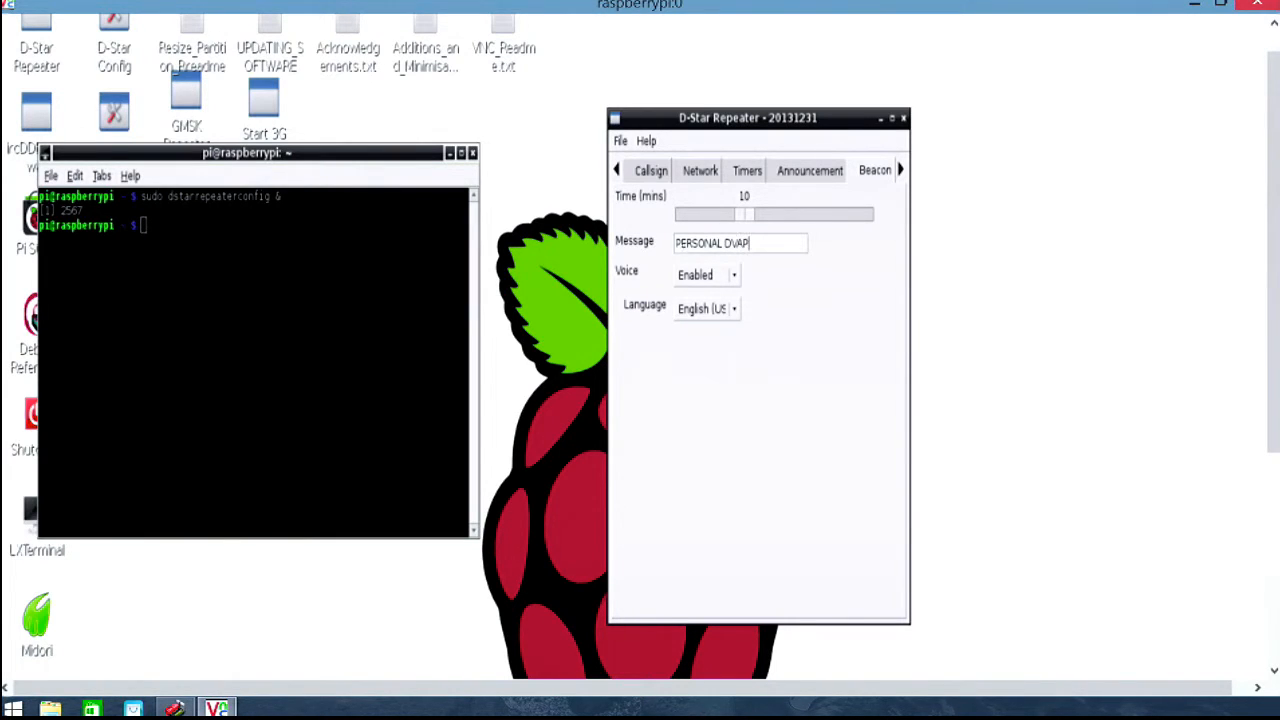
{"action": "left_click", "coordinate": [735, 276]}
{"action": "left_click", "coordinate": [722, 278]}
{"action": "left_click_drag", "start_coordinate": [745, 218], "coordinate": [849, 220]}
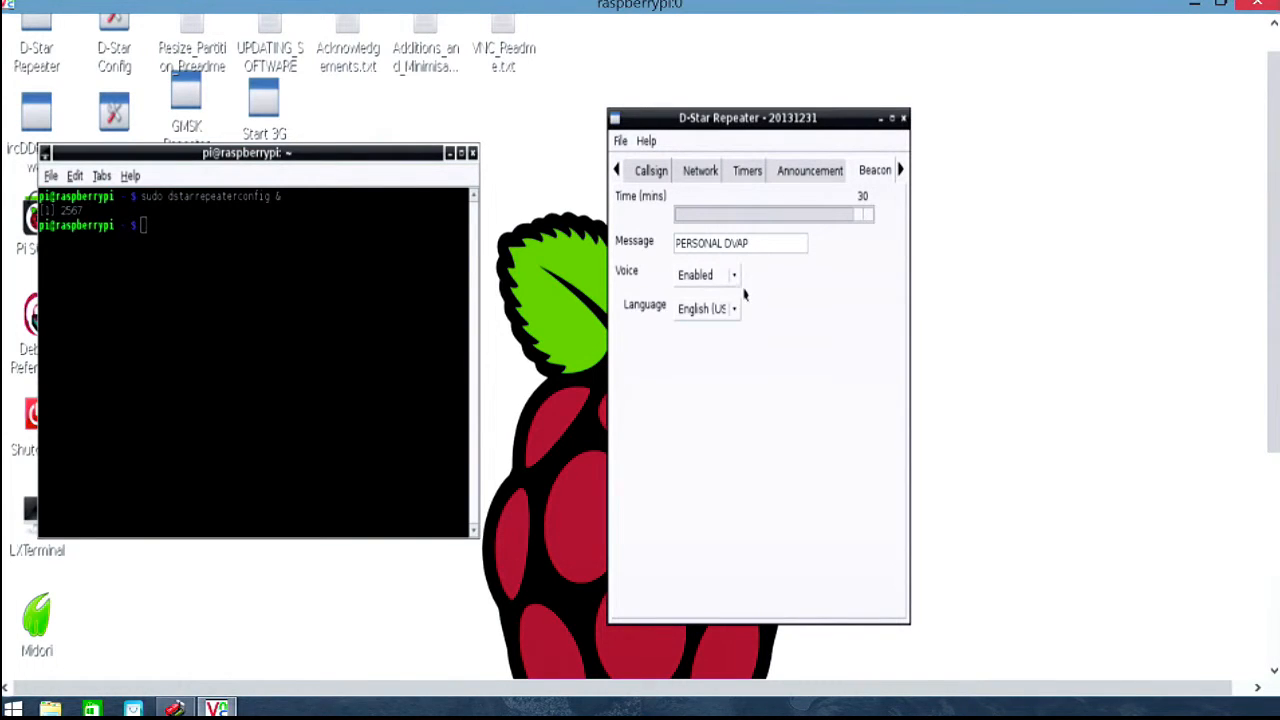
Inspect the beacon message field and review the available beacon languages, keeping English (US) selected.
{"action": "left_click", "coordinate": [766, 245]}
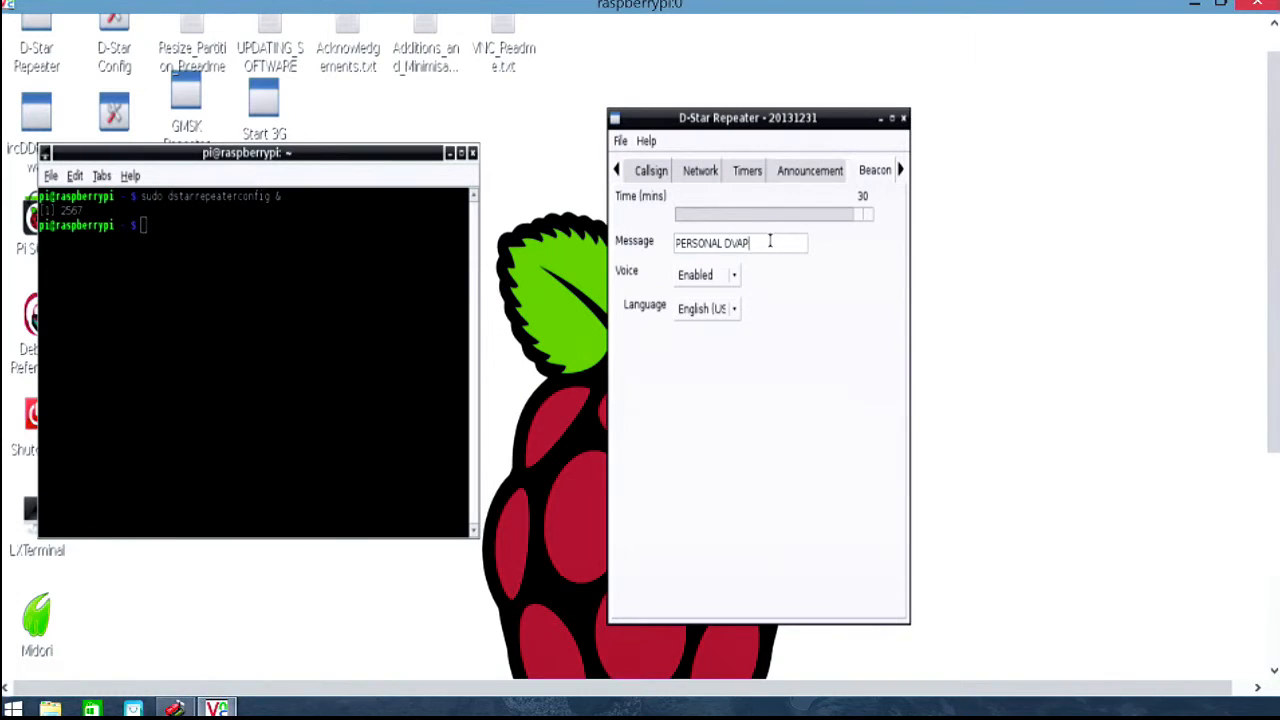
{"action": "left_click", "coordinate": [735, 313]}
{"action": "left_click", "coordinate": [732, 313]}
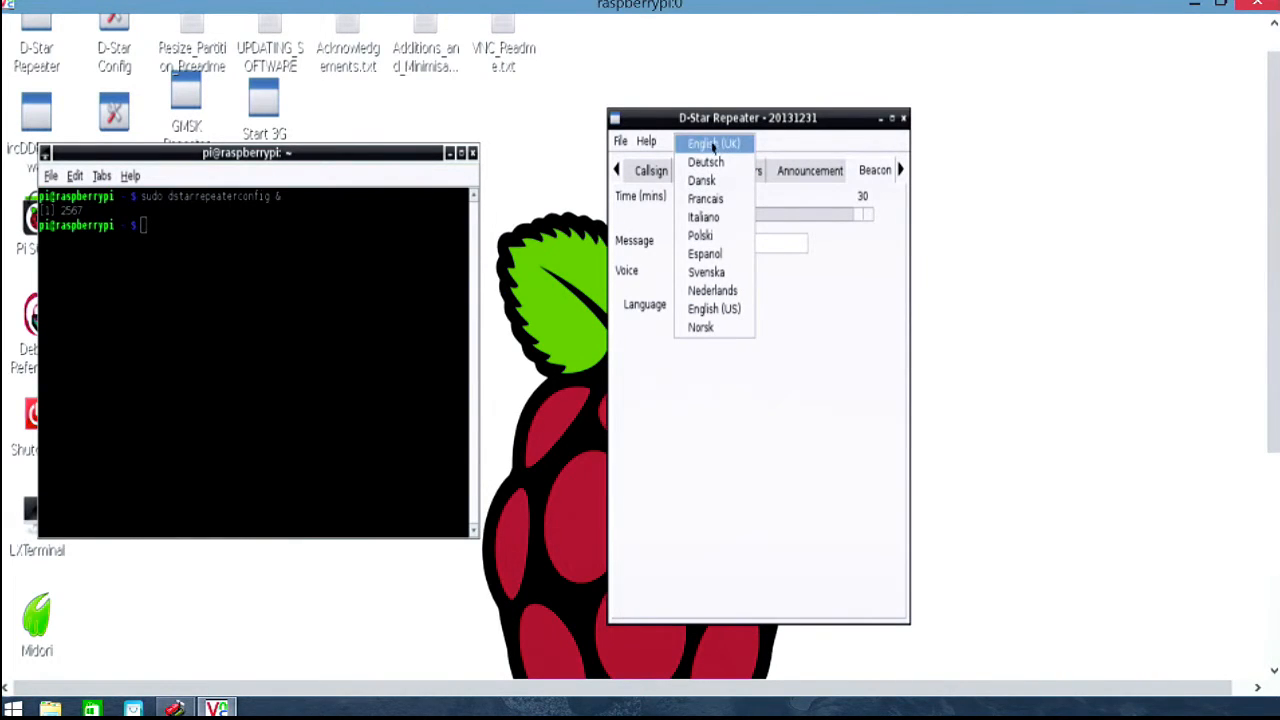
{"action": "left_click", "coordinate": [727, 316]}
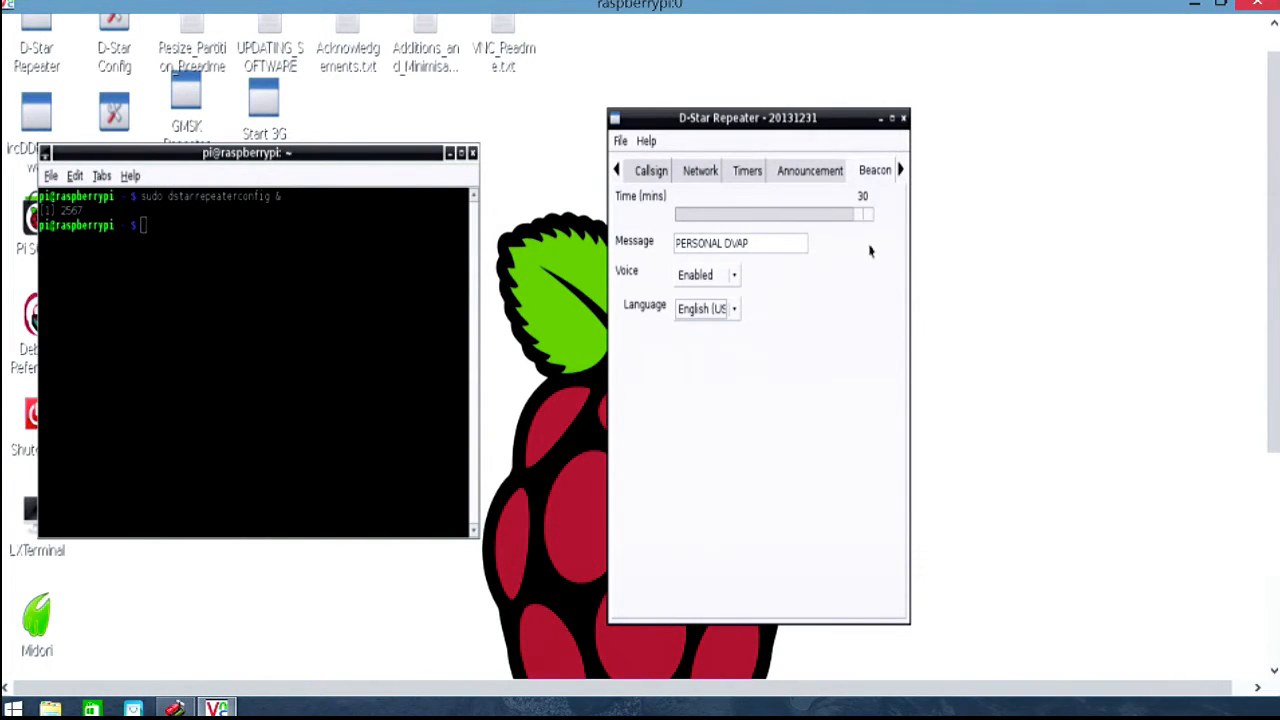
Review the available modem types with DVAP kept selected, and examine the DVAP port, band, frequency, power and squelch settings without changing them.
{"action": "left_click", "coordinate": [900, 171]}
{"action": "left_click", "coordinate": [900, 171]}
{"action": "left_click", "coordinate": [900, 171]}
{"action": "left_click", "coordinate": [900, 171]}
{"action": "left_click", "coordinate": [705, 171]}
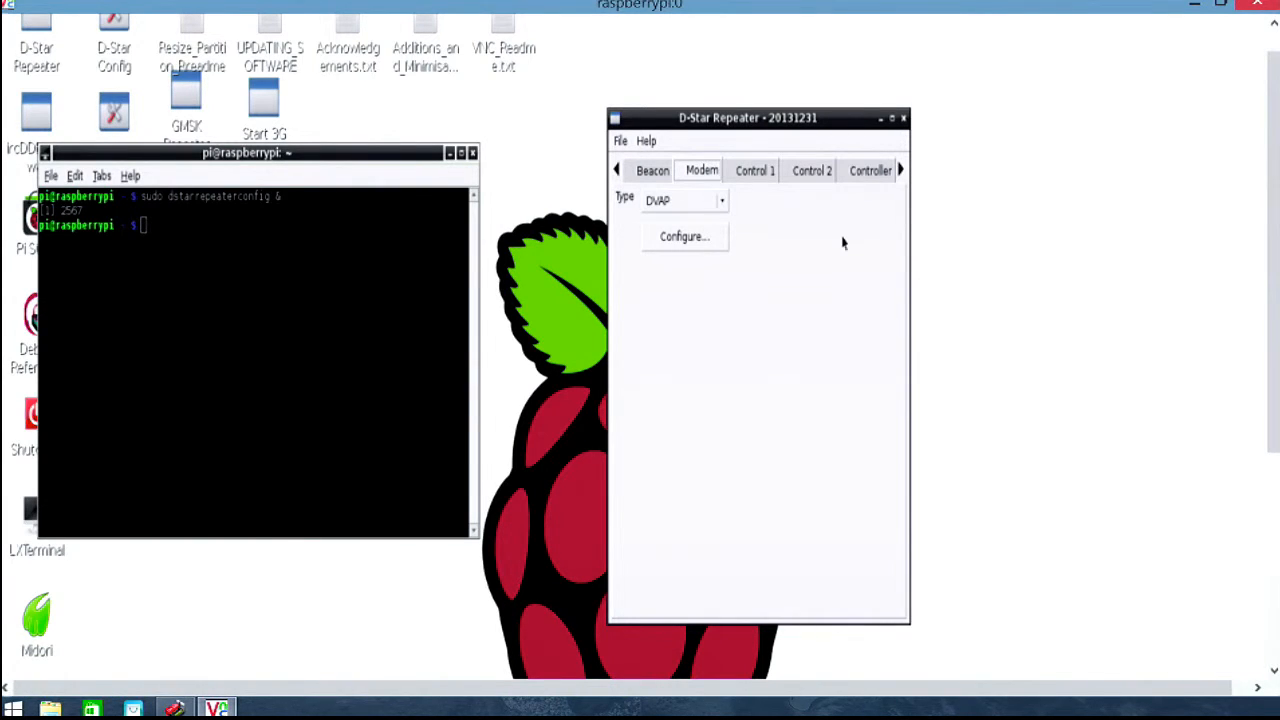
{"action": "left_click", "coordinate": [721, 203]}
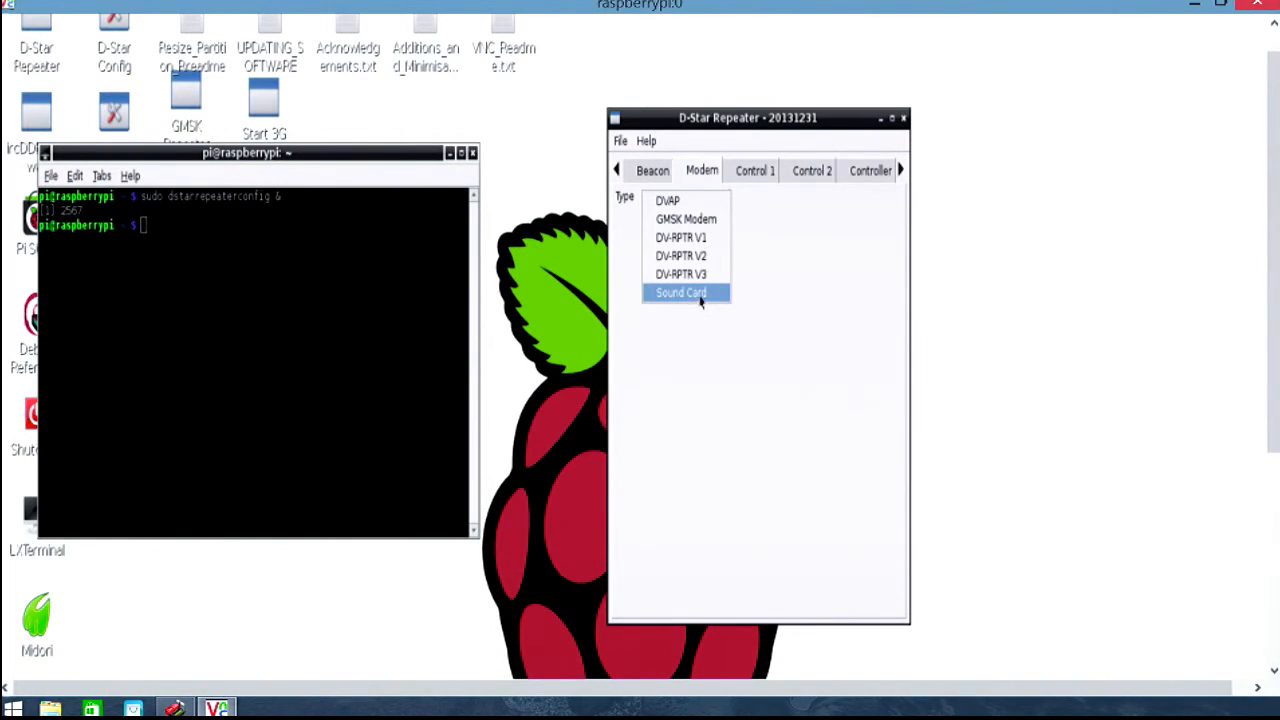
{"action": "left_click", "coordinate": [696, 207]}
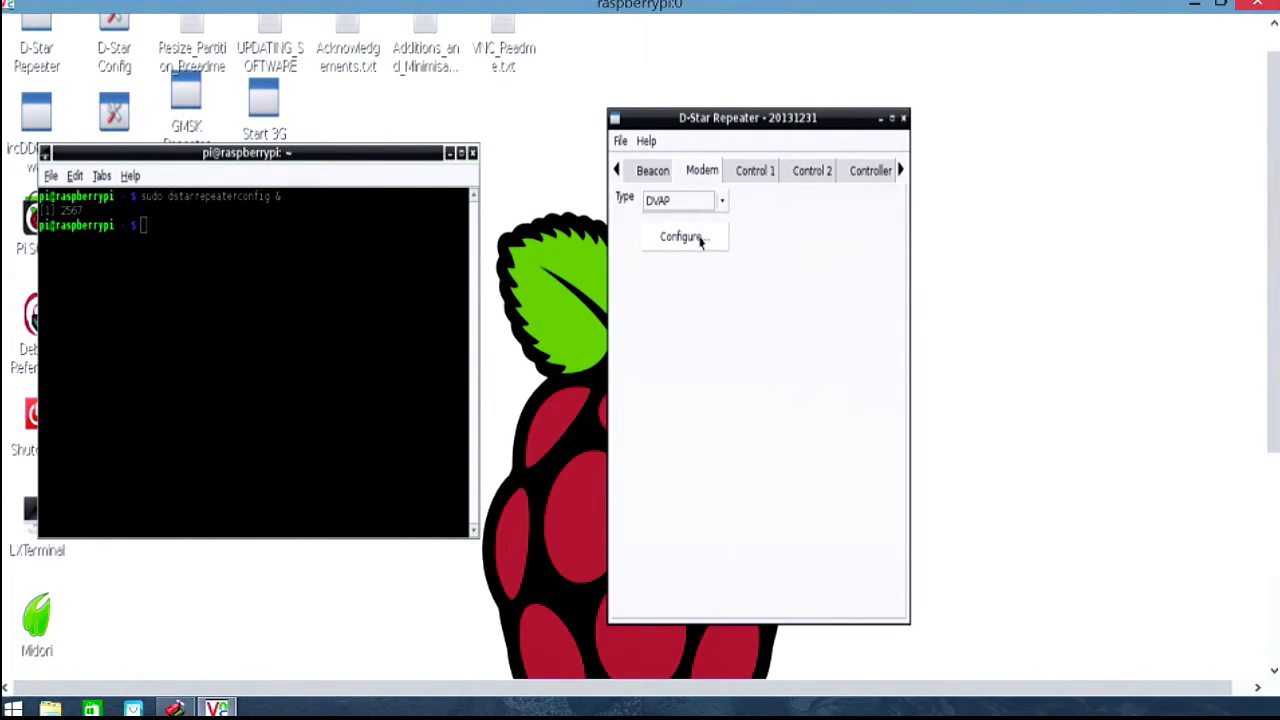
{"action": "left_click", "coordinate": [701, 241]}
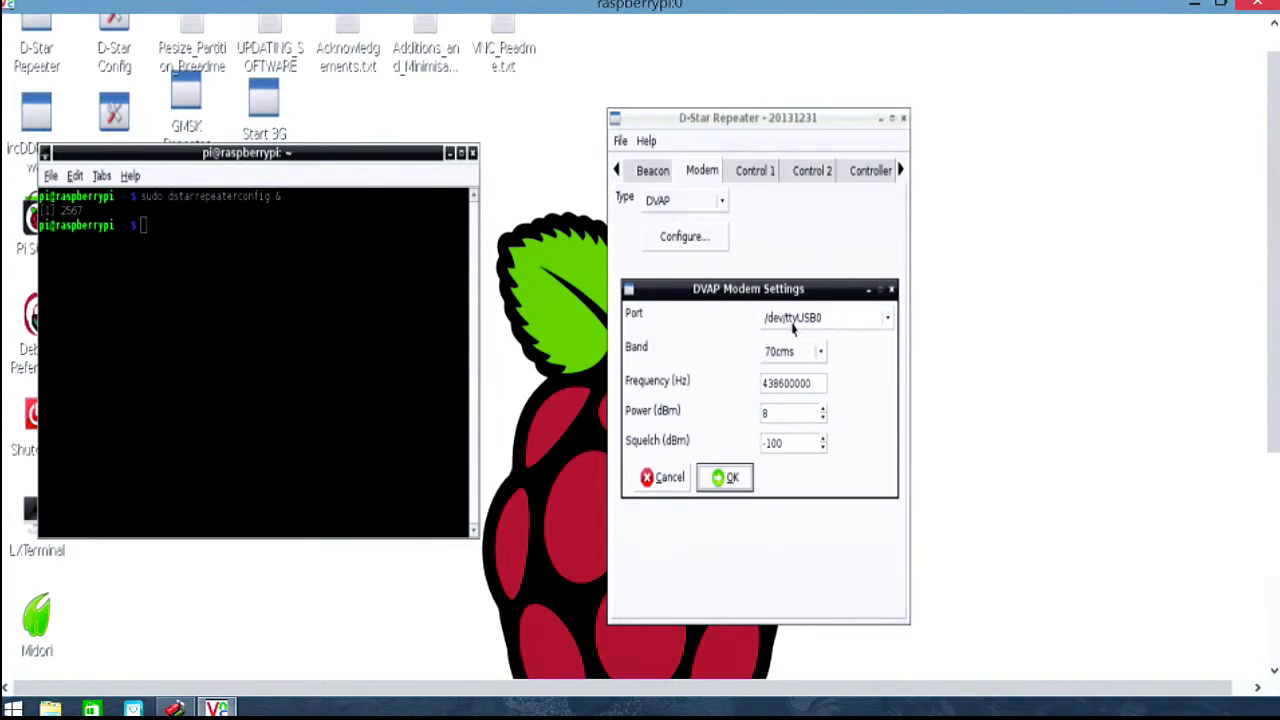
{"action": "left_click", "coordinate": [670, 480]}
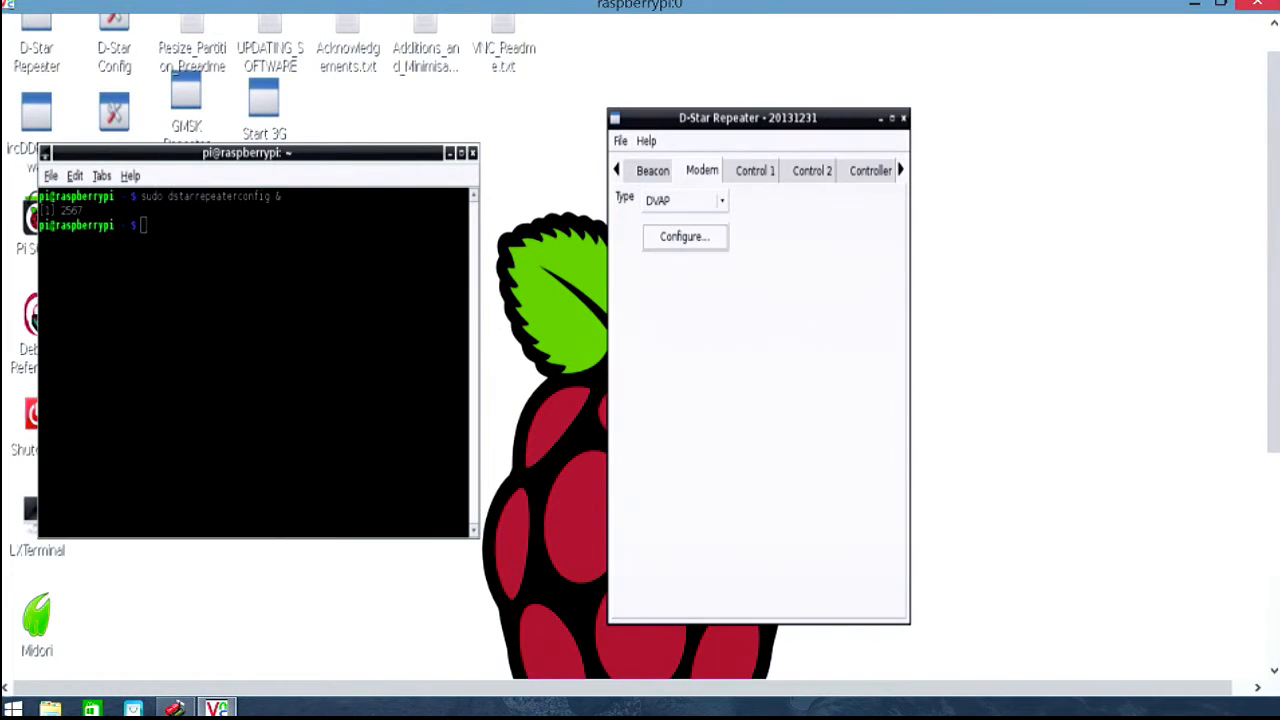
Switch the modem type to GMSK Modem and inspect its address setting without changing it.
{"action": "left_click", "coordinate": [721, 205]}
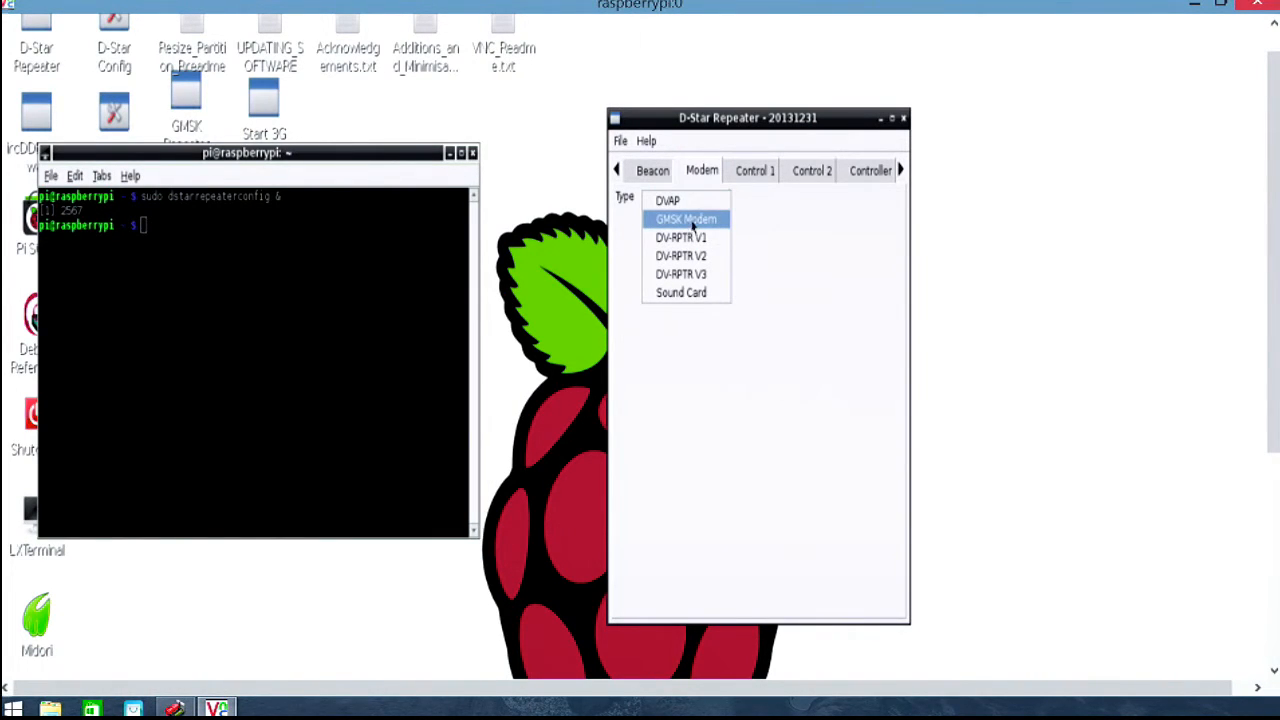
{"action": "left_click", "coordinate": [691, 222]}
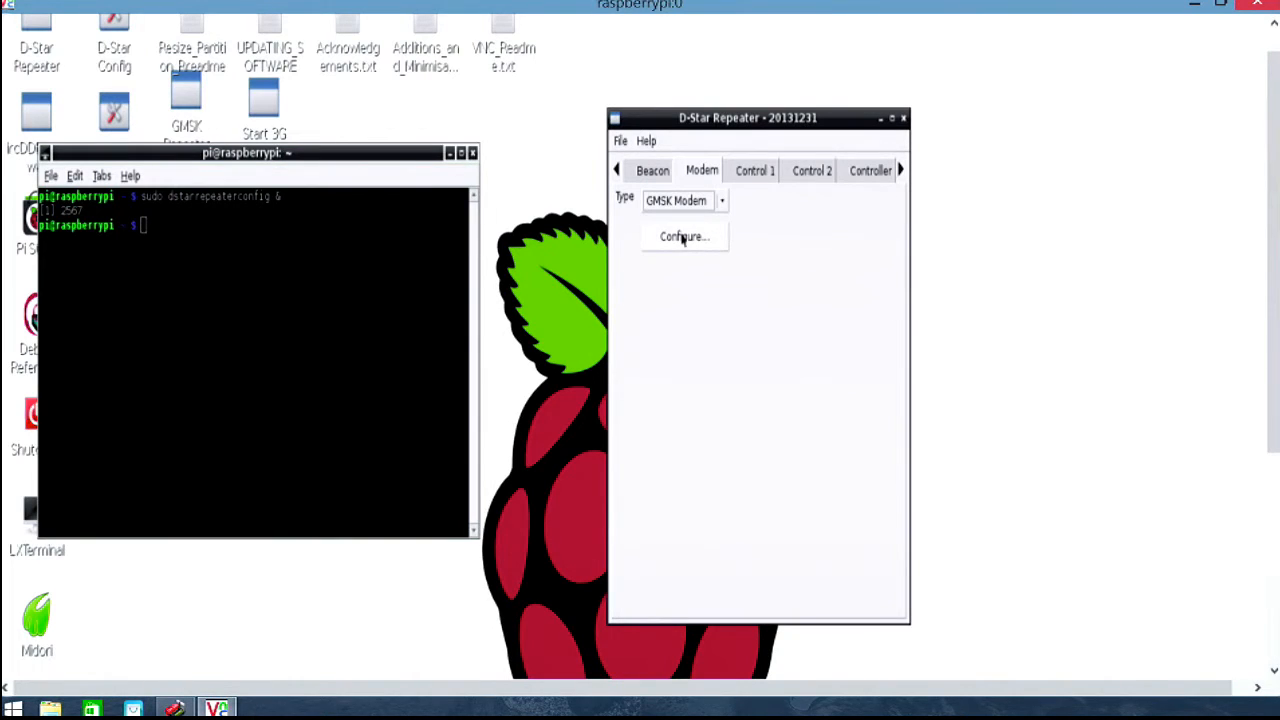
{"action": "left_click", "coordinate": [683, 238]}
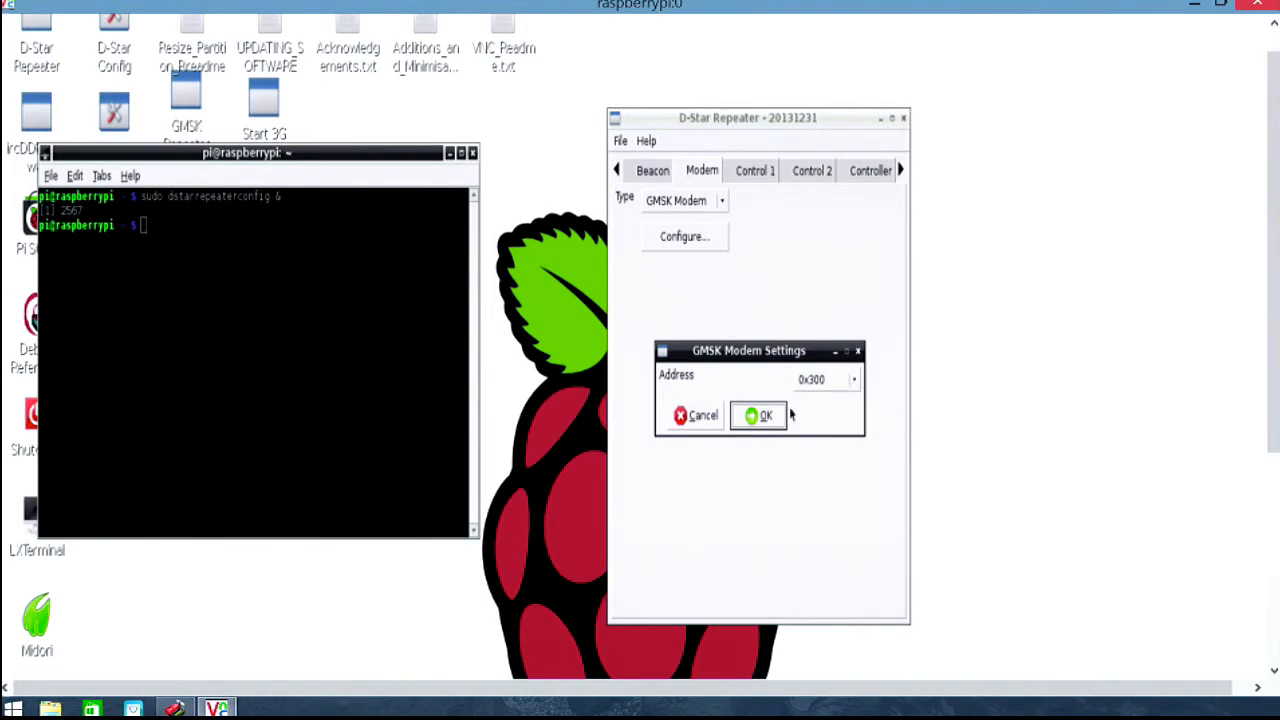
{"action": "left_click", "coordinate": [701, 416]}
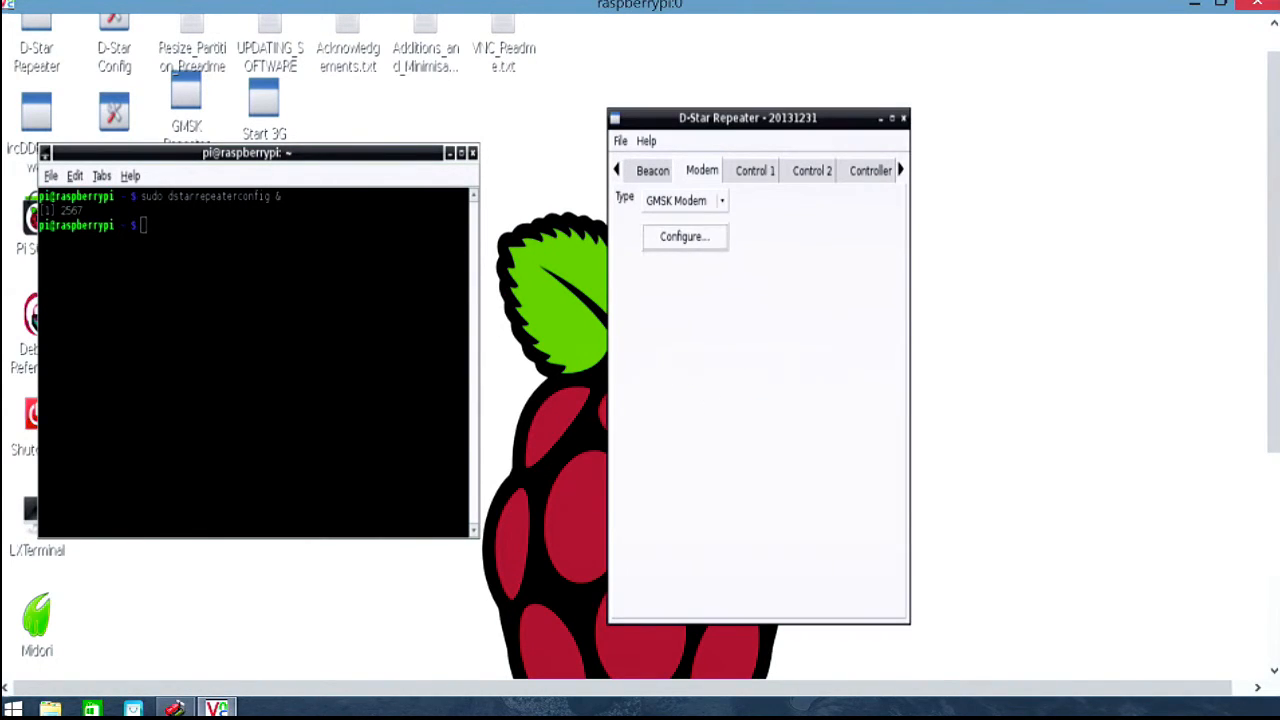
Switch the modem type to DV-RPTR V1 and examine its start delay, RX inversion and channel options, leaving the settings unchanged.
{"action": "left_click", "coordinate": [685, 203]}
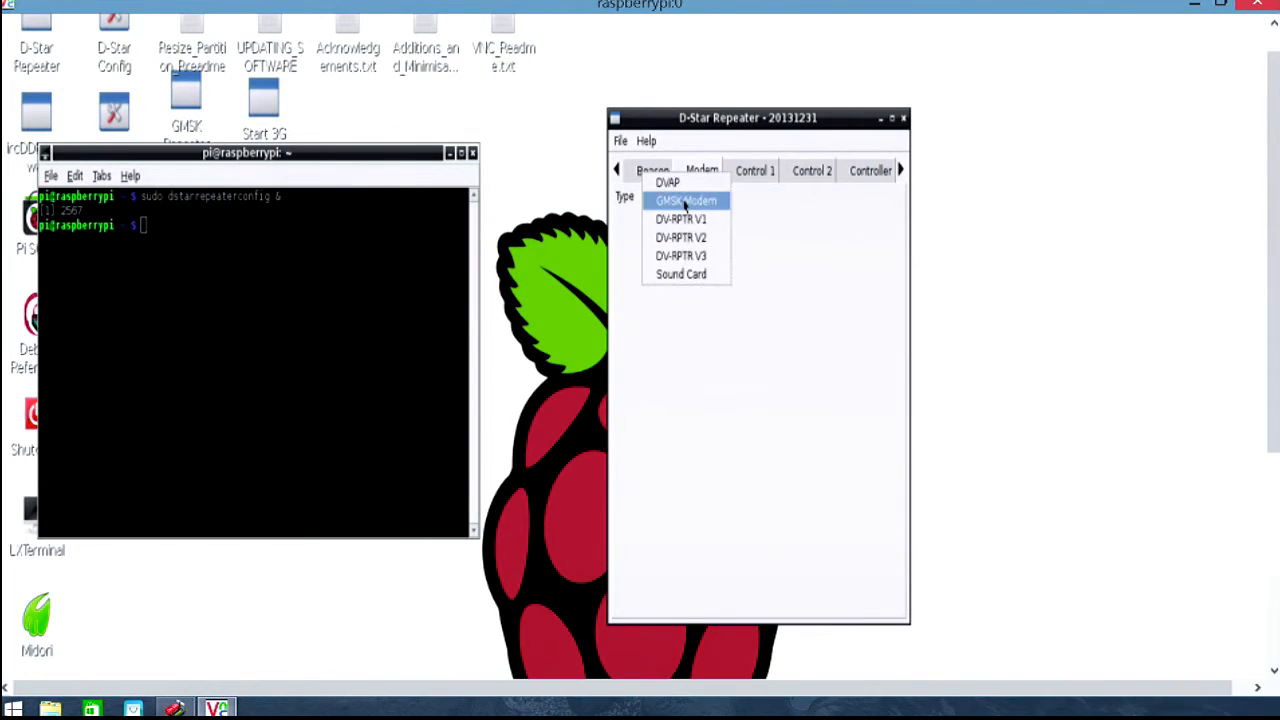
{"action": "left_click", "coordinate": [688, 220]}
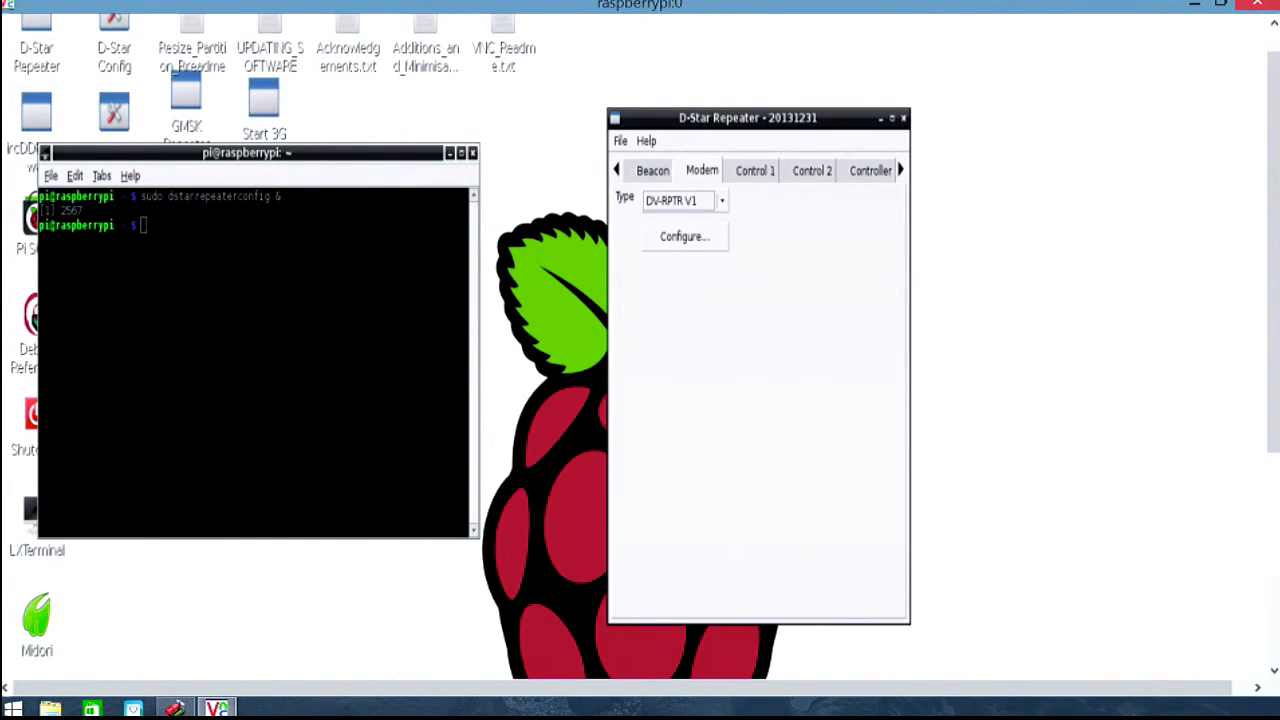
{"action": "left_click", "coordinate": [687, 238]}
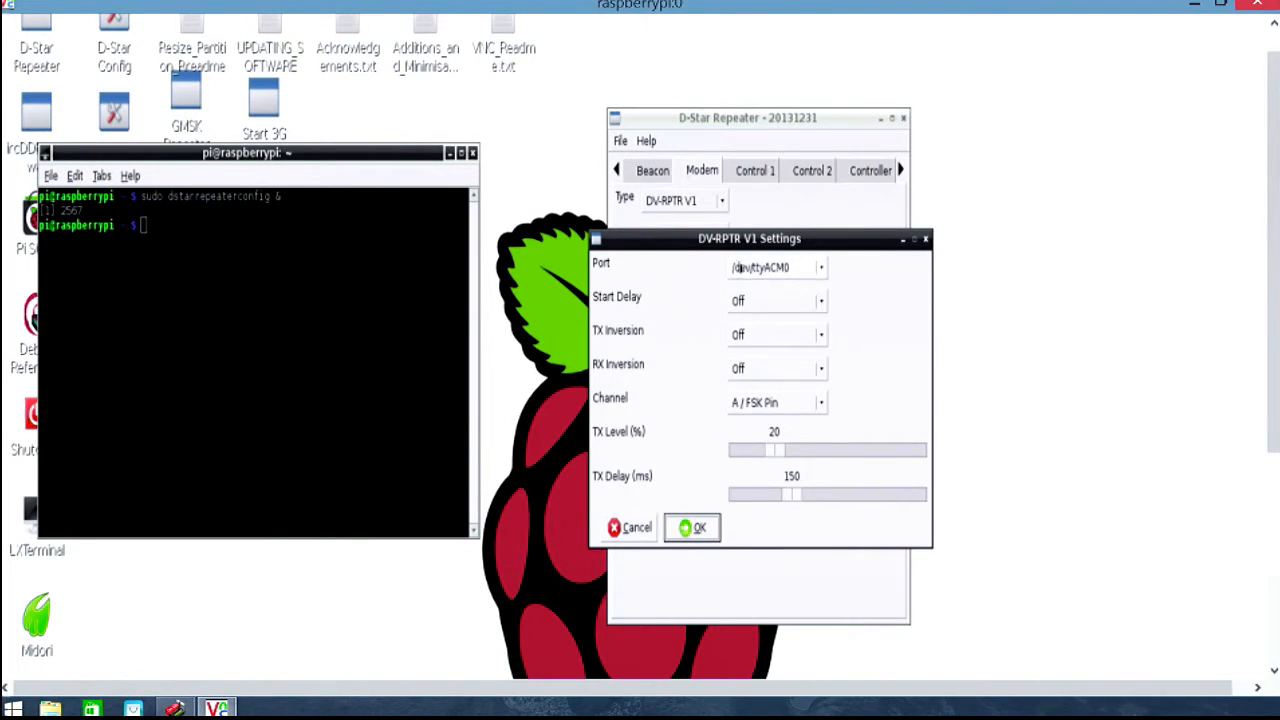
{"action": "left_click", "coordinate": [821, 302]}
{"action": "left_click", "coordinate": [821, 302]}
{"action": "left_click", "coordinate": [822, 370]}
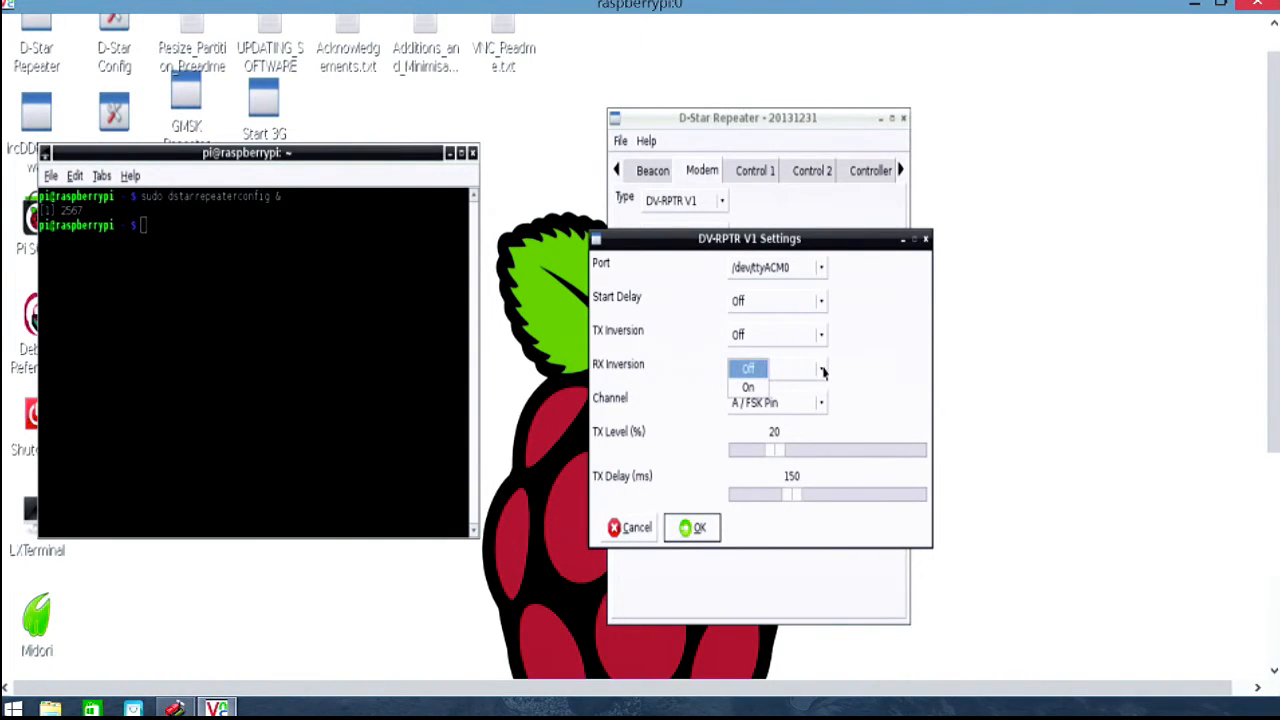
{"action": "left_click", "coordinate": [823, 371]}
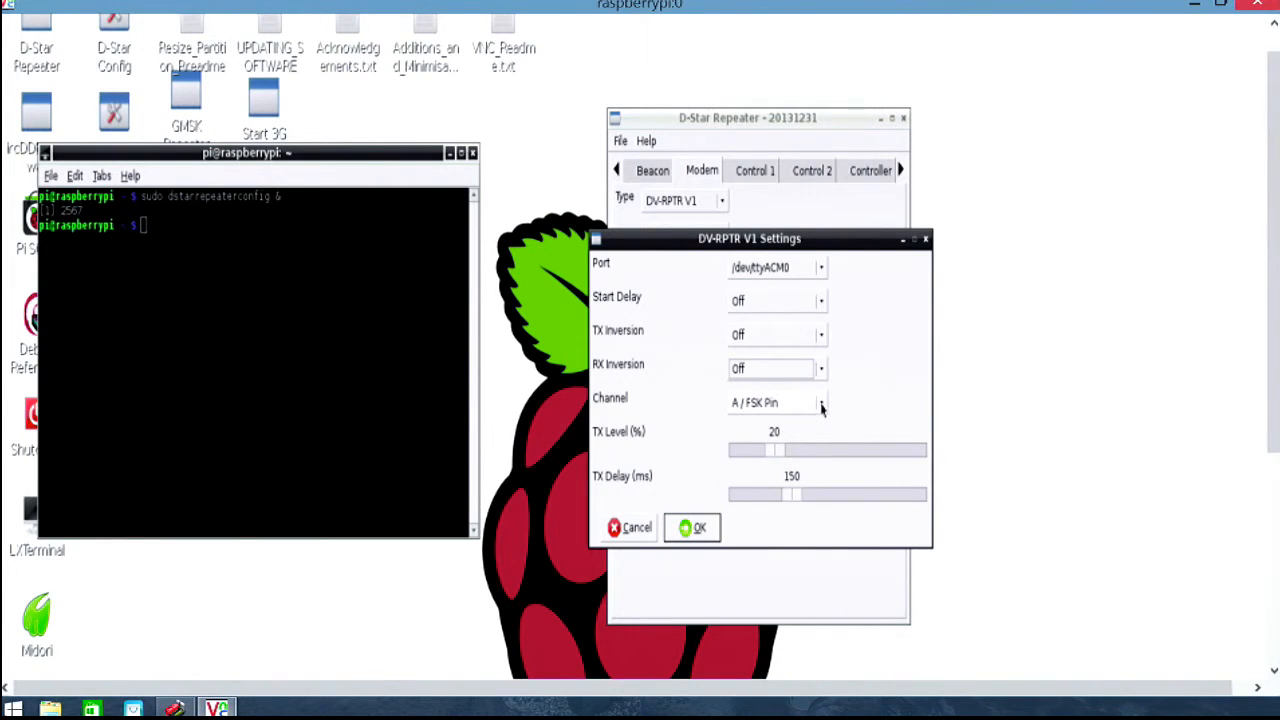
{"action": "left_click", "coordinate": [821, 404]}
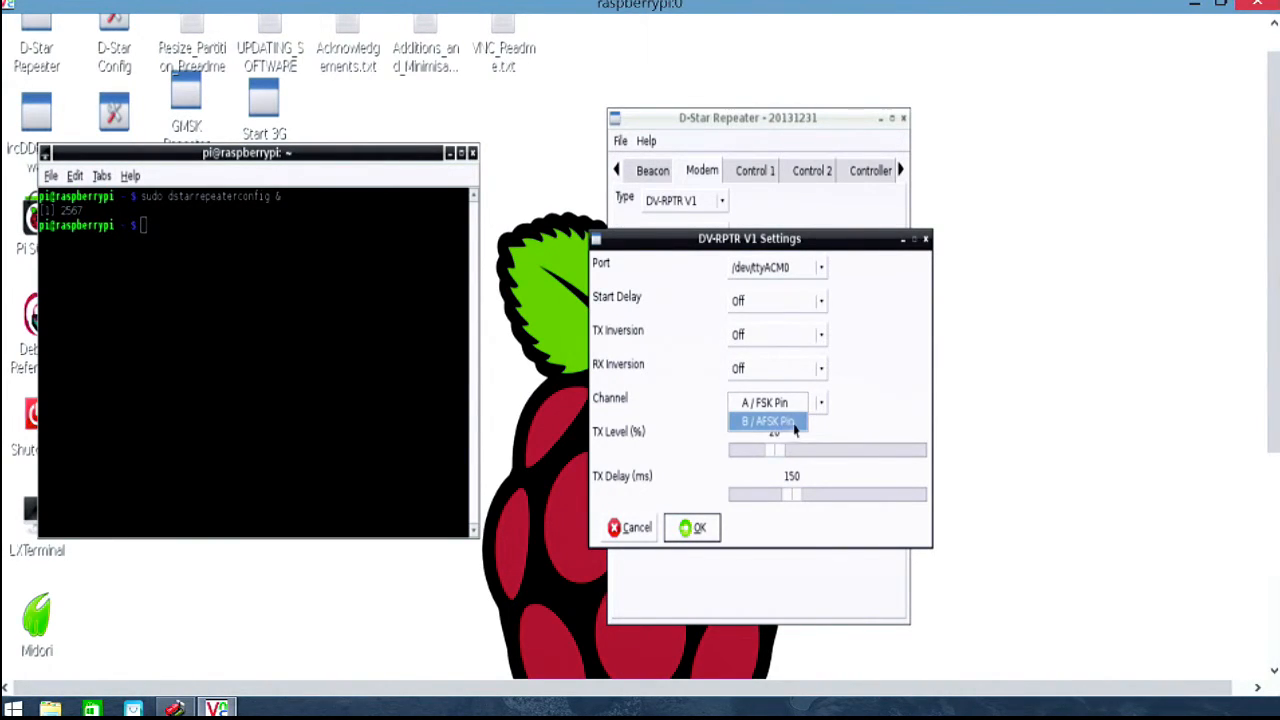
{"action": "left_click", "coordinate": [852, 406]}
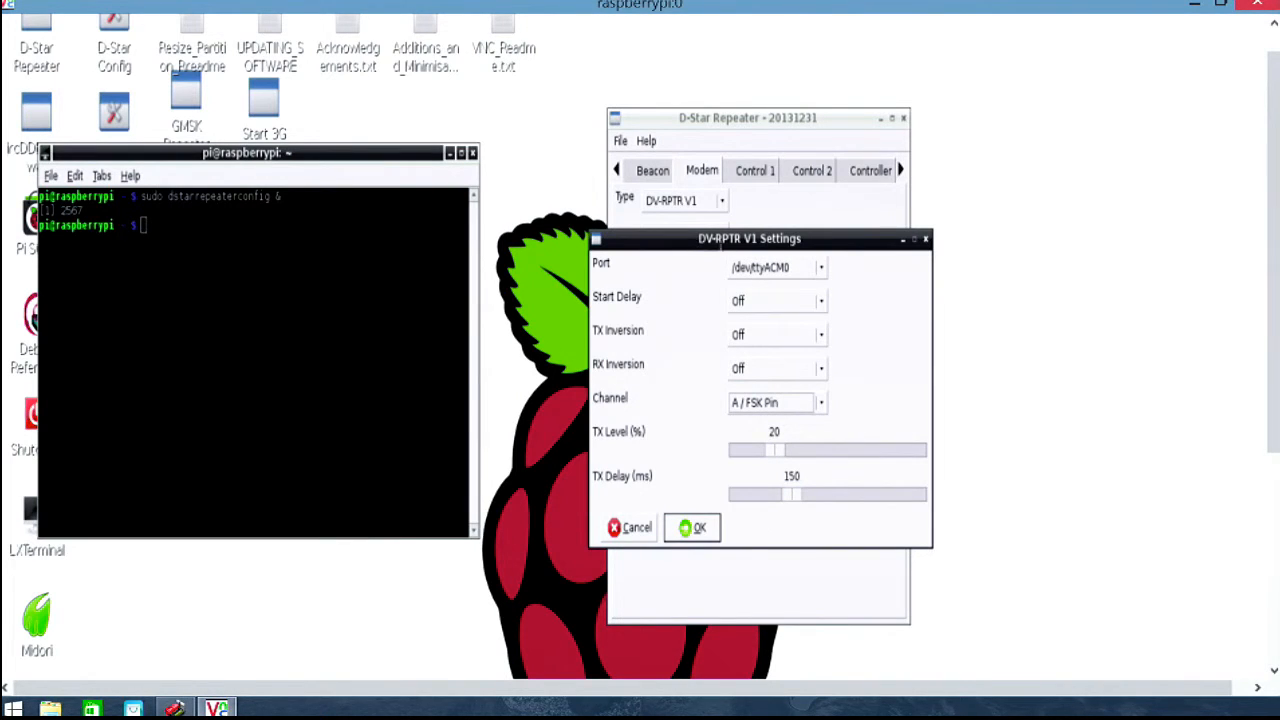
{"action": "left_click", "coordinate": [636, 528]}
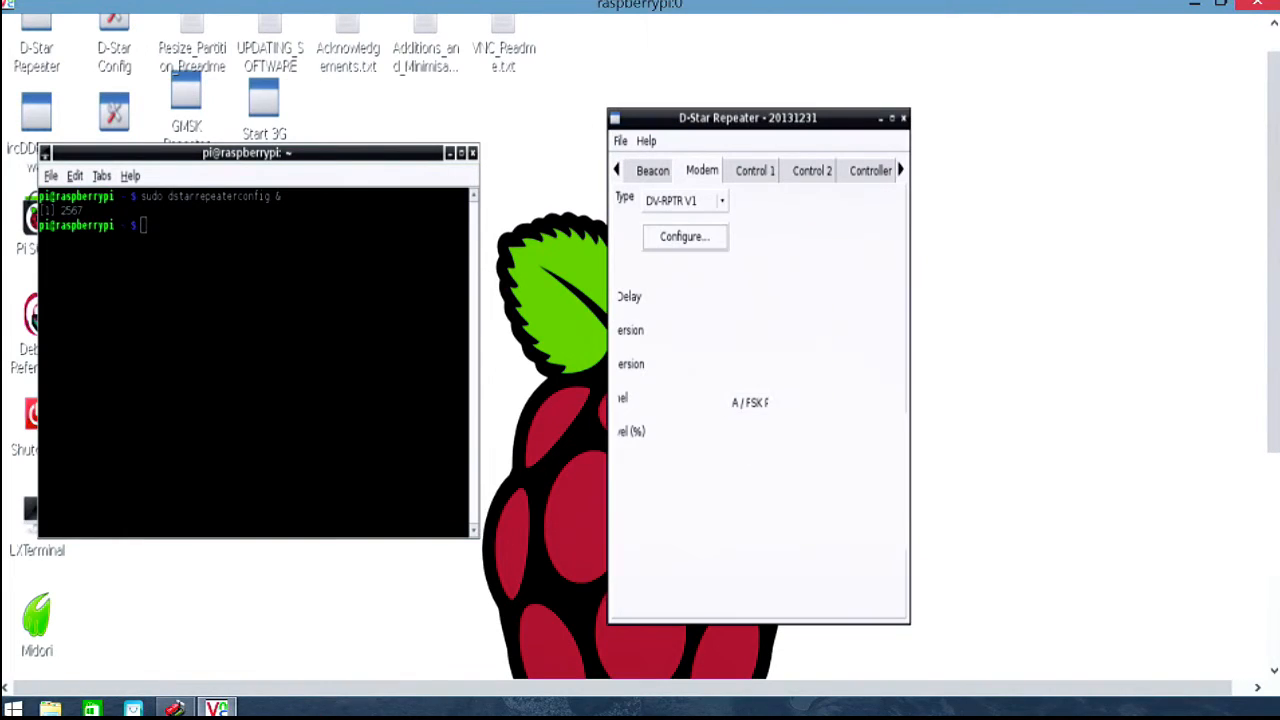
Switch the modem type to Sound Card and examine its device, inversion, level and delay settings.
{"action": "left_click", "coordinate": [722, 201]}
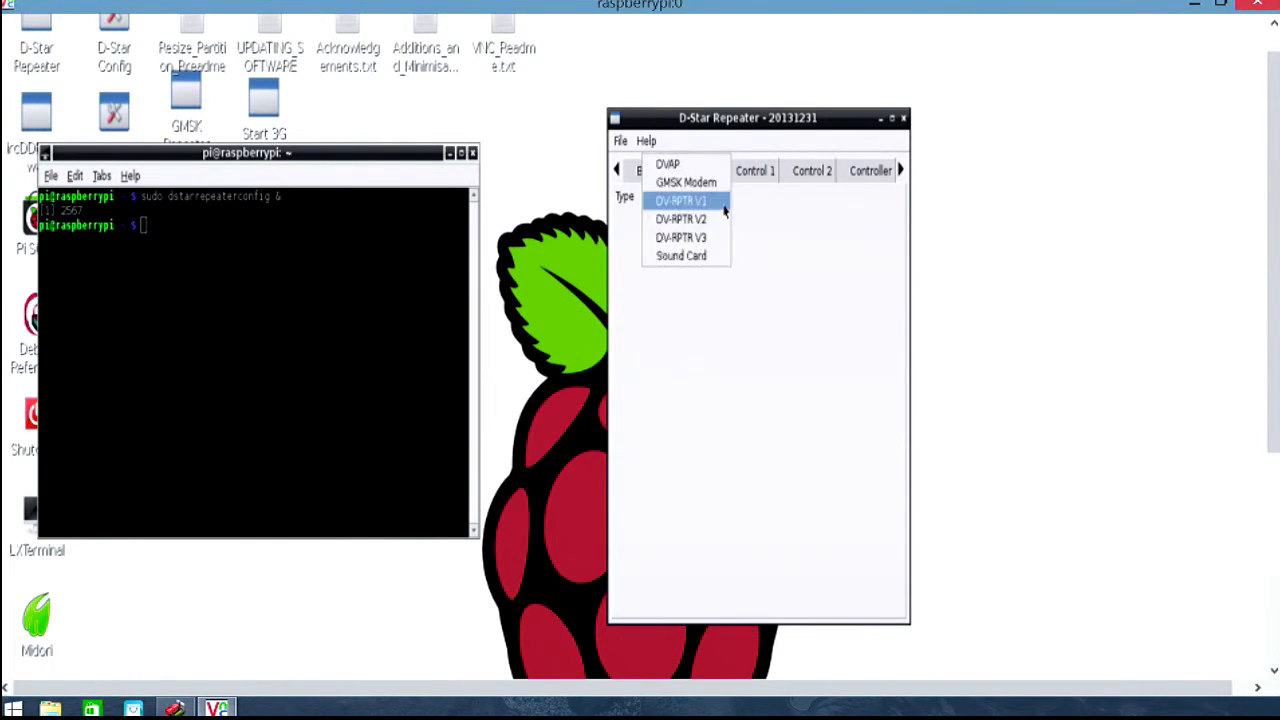
{"action": "left_click", "coordinate": [677, 259]}
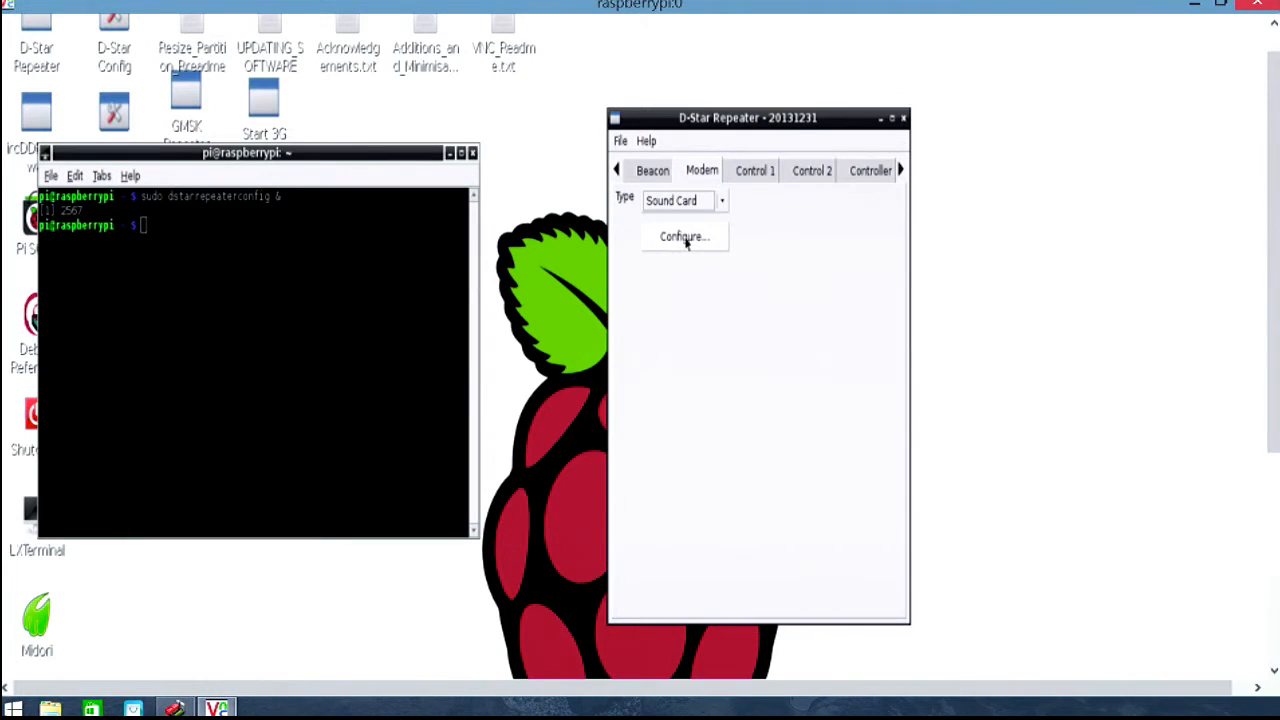
{"action": "left_click", "coordinate": [684, 238]}
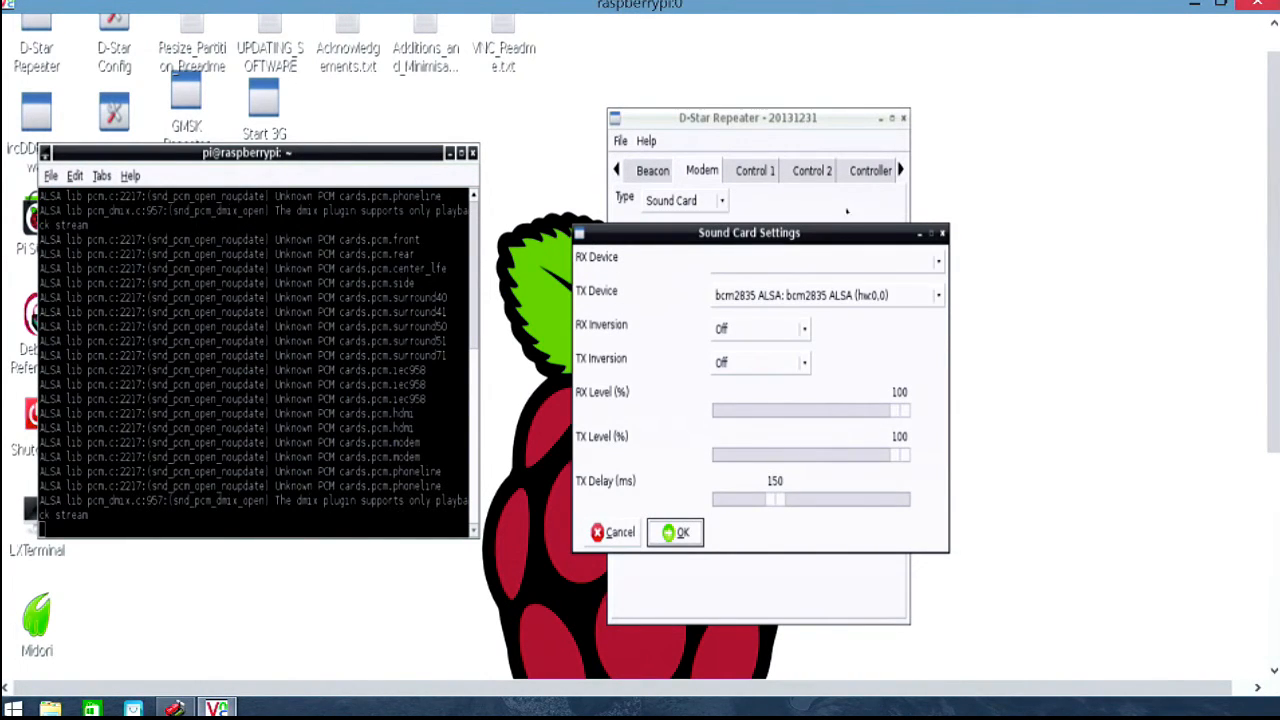
{"action": "left_click_drag", "start_coordinate": [845, 232], "coordinate": [791, 231]}
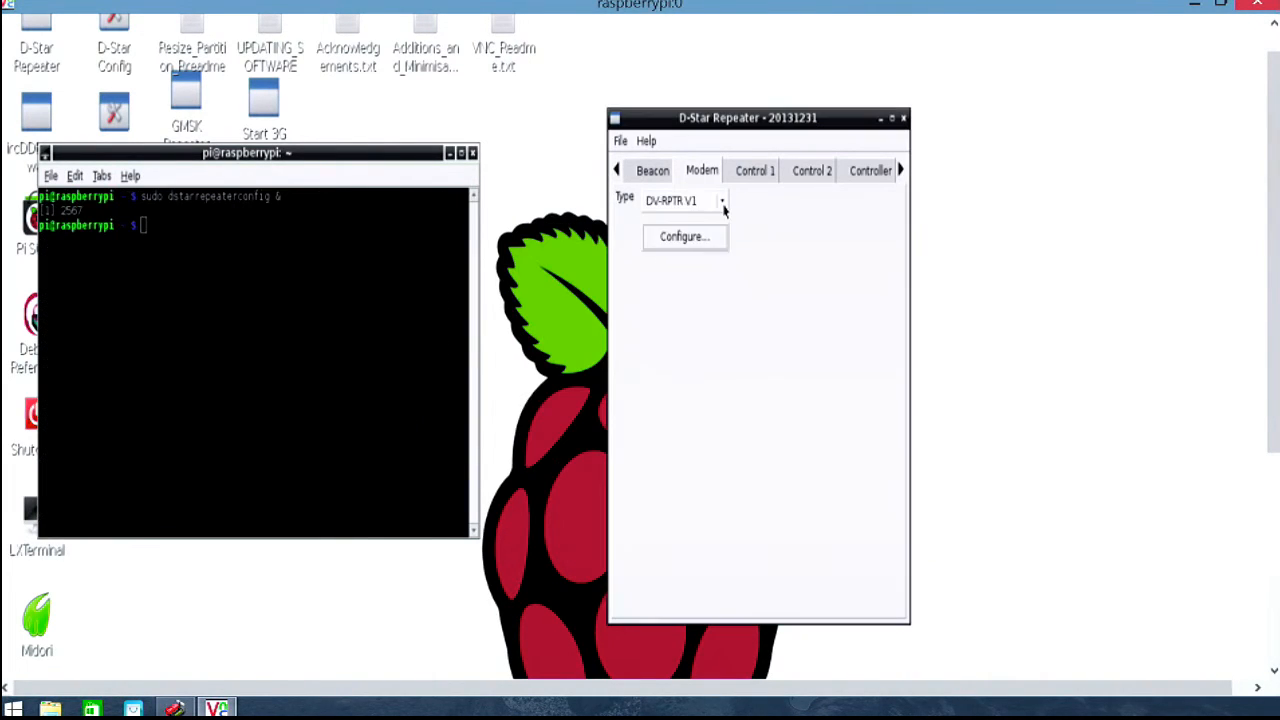
Select Sound Card as the modem type, inspect its device, inversion, level and delay settings, and cancel without changes.
{"action": "left_click", "coordinate": [685, 200]}
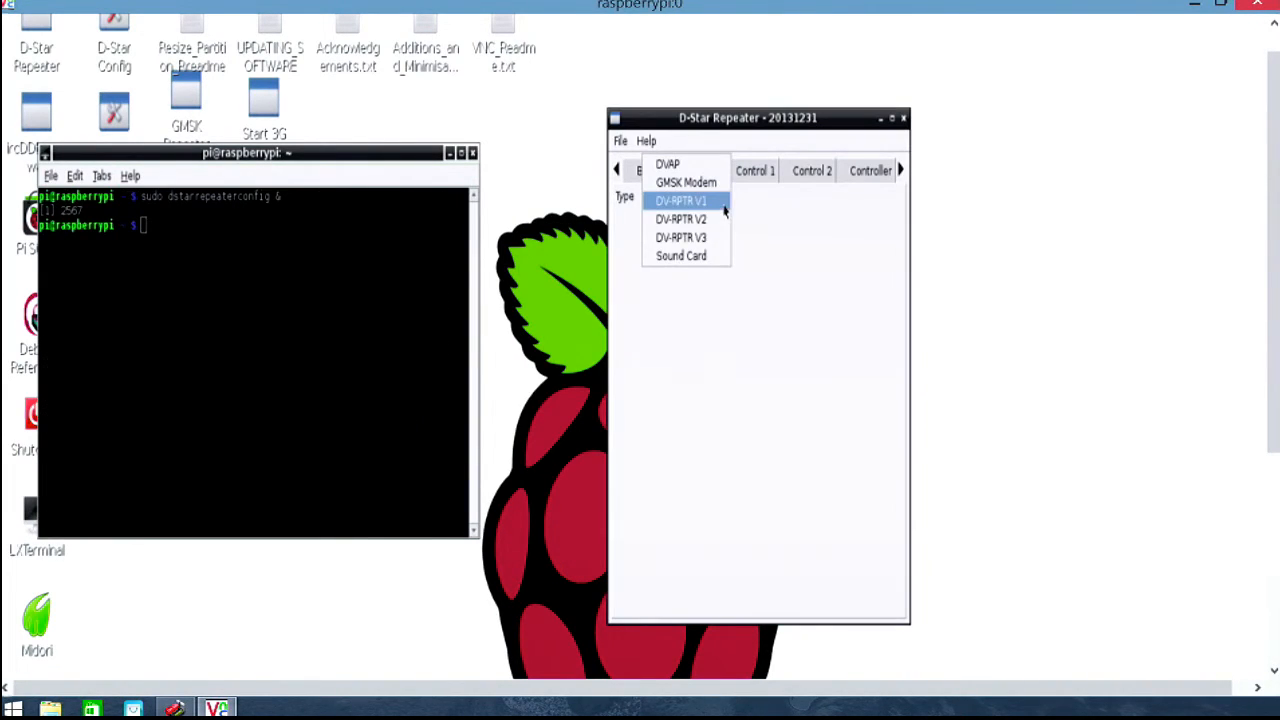
{"action": "left_click", "coordinate": [675, 258]}
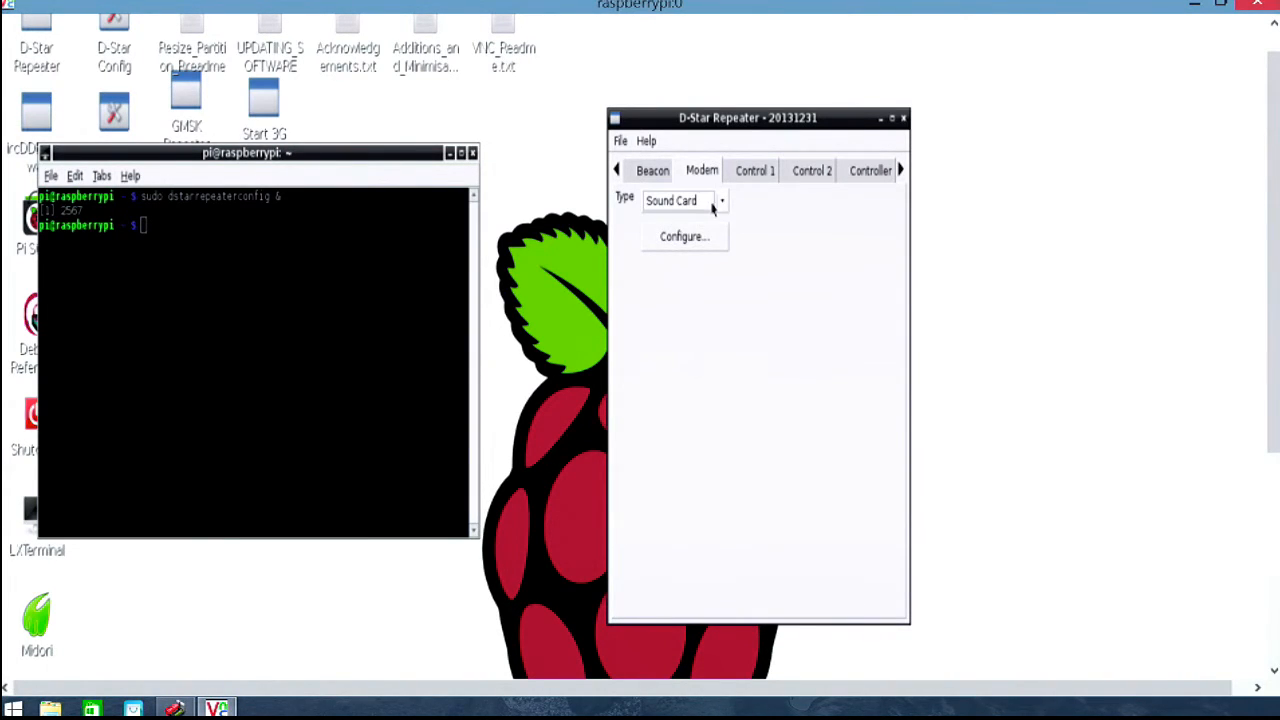
{"action": "left_click", "coordinate": [686, 245]}
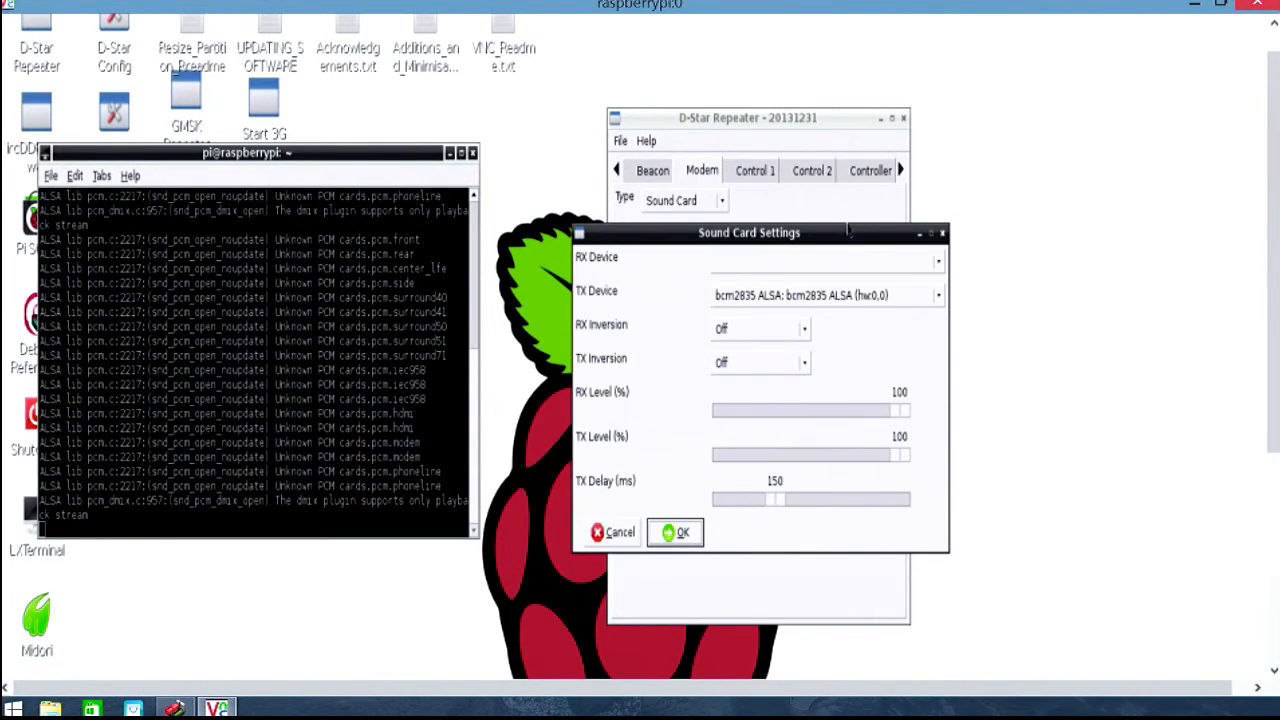
{"action": "left_click_drag", "start_coordinate": [848, 232], "coordinate": [794, 232]}
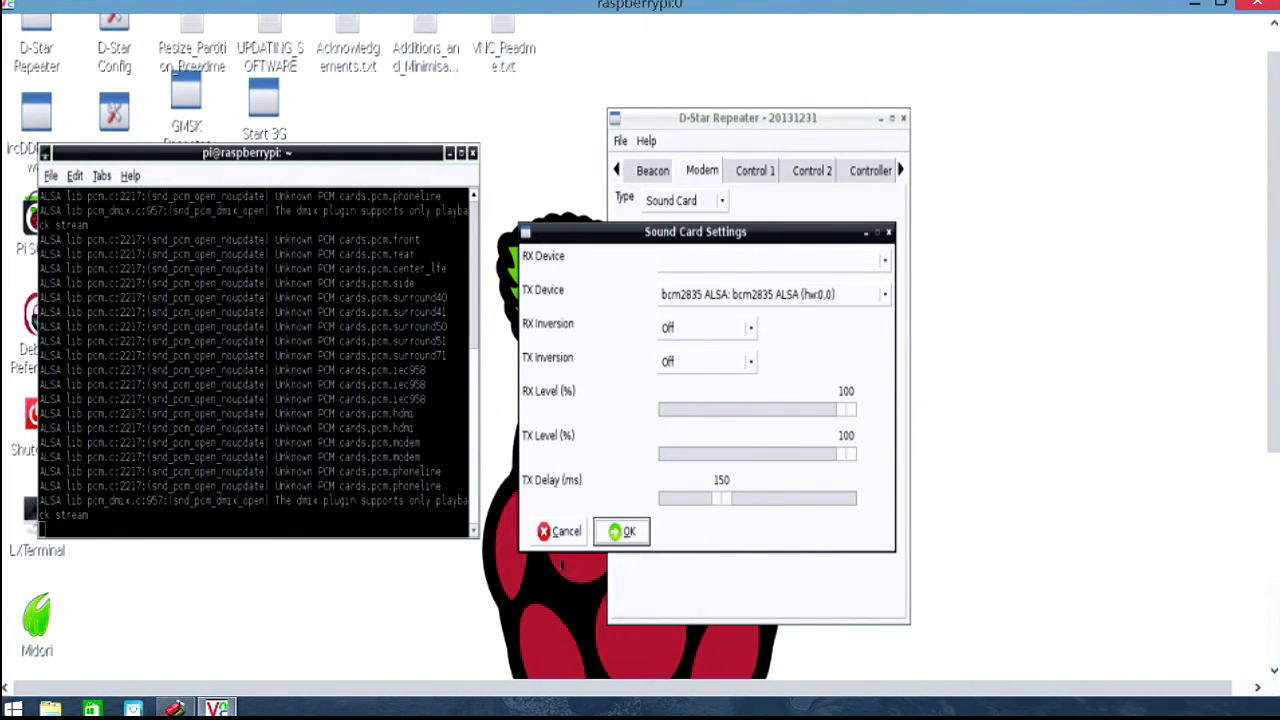
{"action": "left_click", "coordinate": [556, 532]}
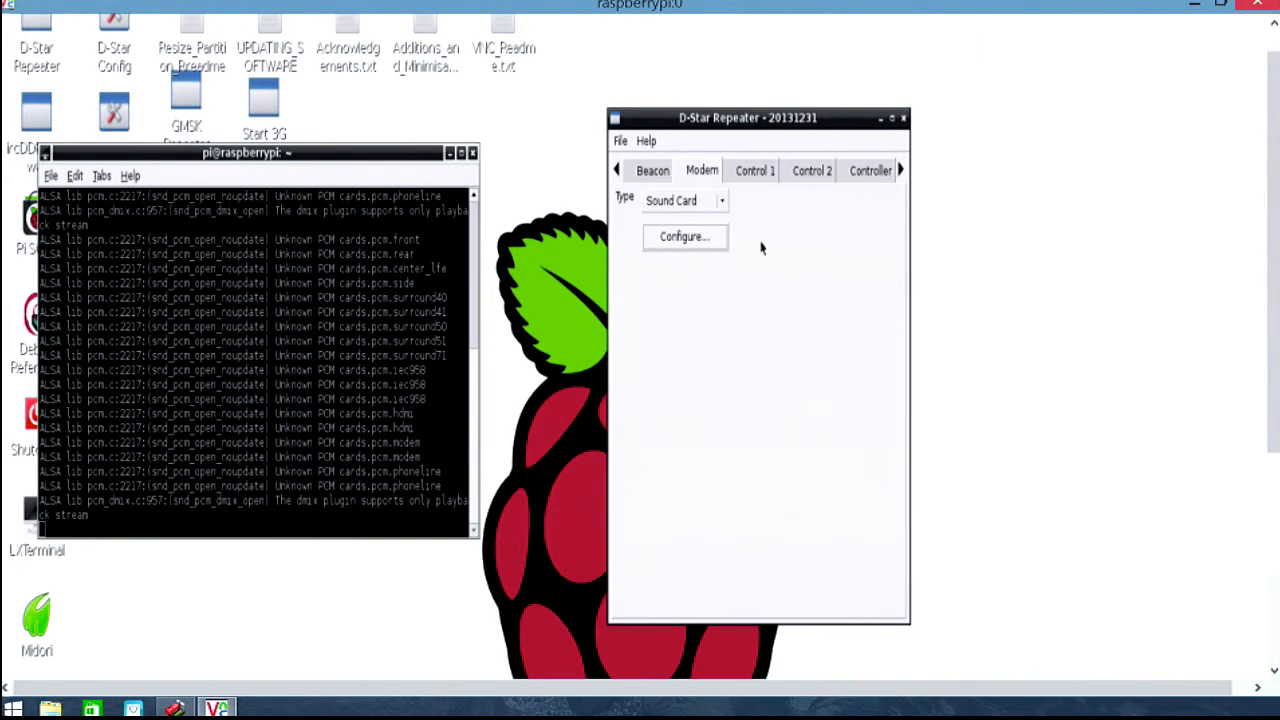
Set the modem type back to DVAP.
{"action": "scroll", "coordinate": [673, 199], "scroll_direction": "up", "scroll_amount": 3}
{"action": "left_click", "coordinate": [718, 210]}
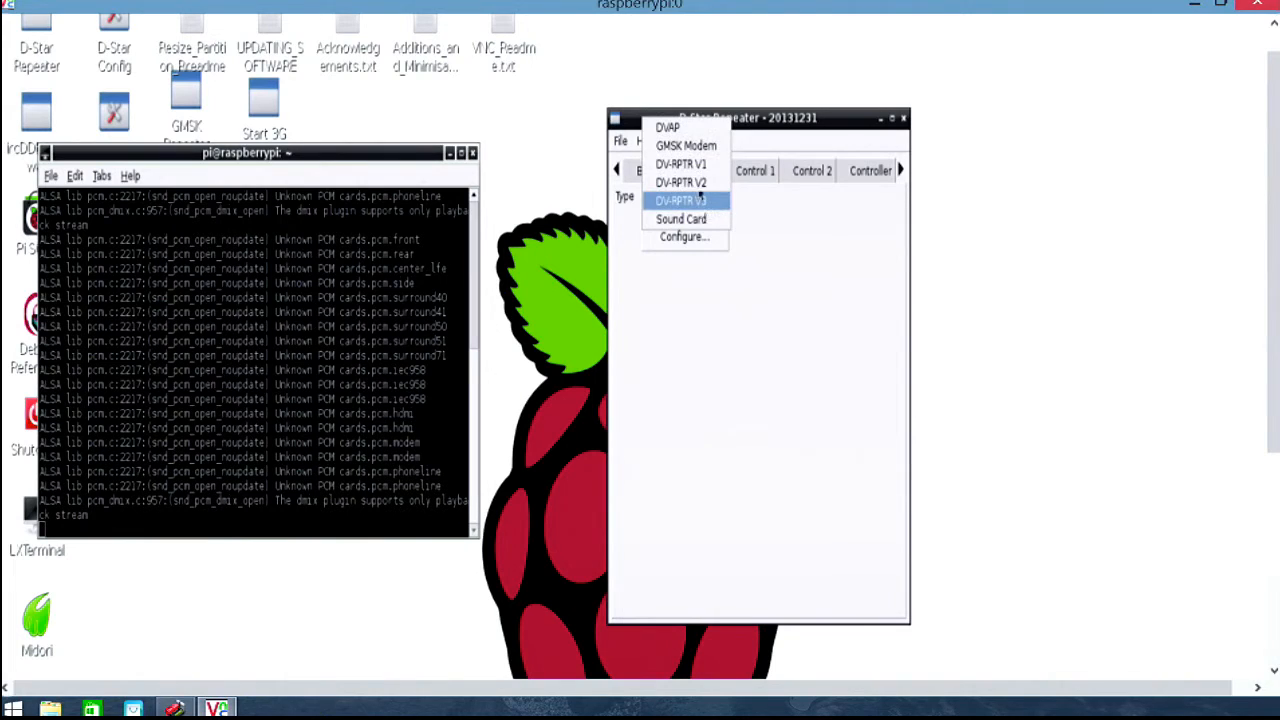
{"action": "left_click", "coordinate": [685, 130]}
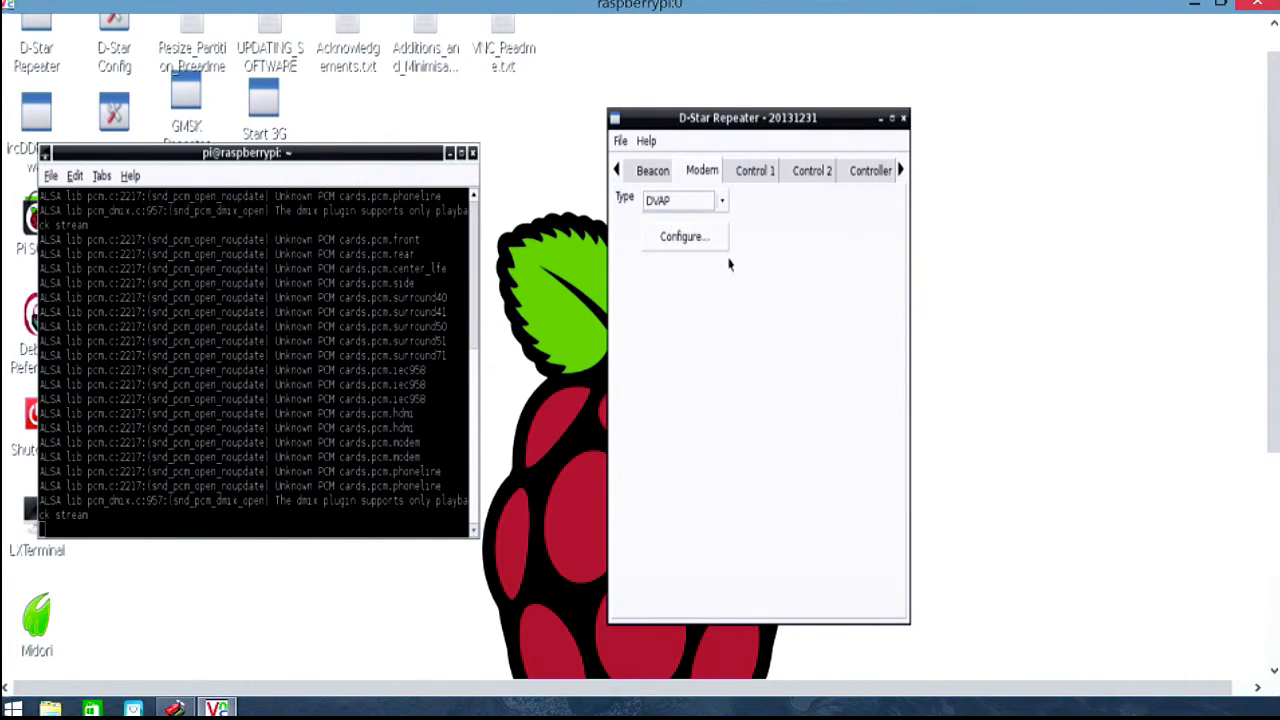
In the Control 1 settings, enter RPT1 callsign LETME, RPT2 callsign CONTROL, shutdown command DOWN and startup command UP.
{"action": "left_click", "coordinate": [752, 174]}
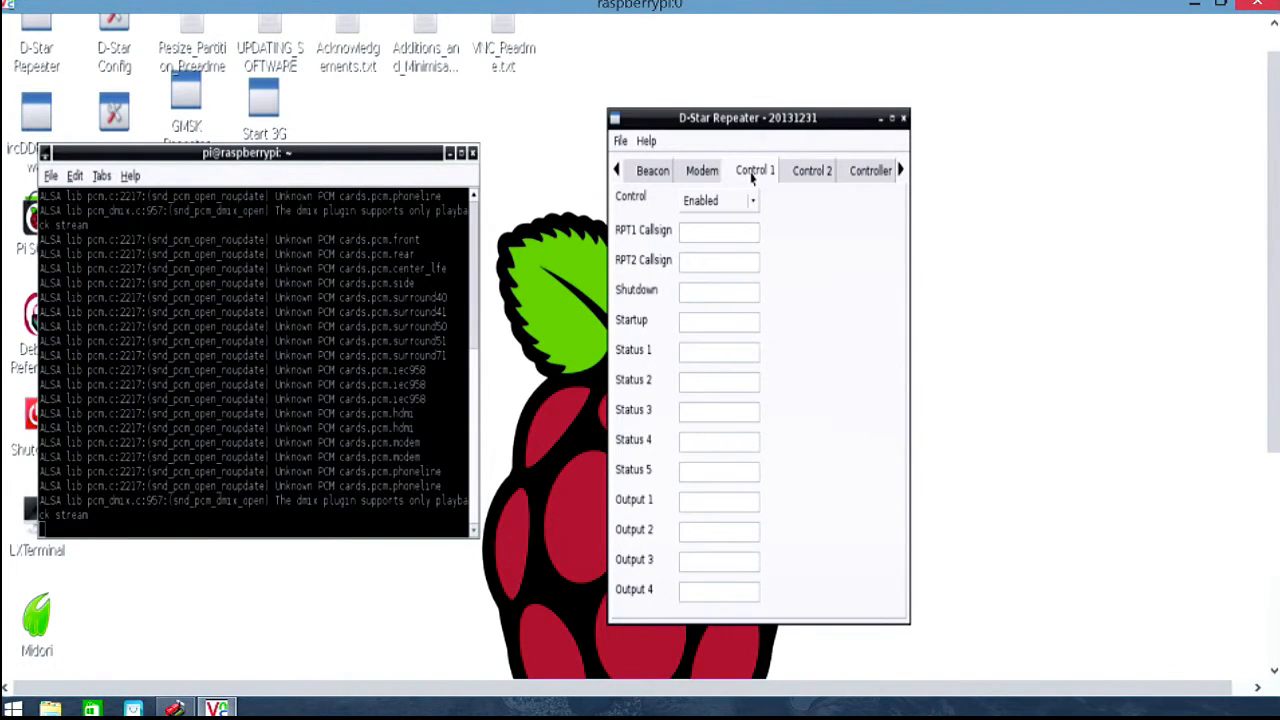
{"action": "left_click", "coordinate": [690, 231]}
{"action": "type", "text": "LETME"}
{"action": "left_click", "coordinate": [704, 260]}
{"action": "type", "text": "COM"}
{"action": "key", "text": "BackSpace"}
{"action": "type", "text": "NTROL"}
{"action": "left_click", "coordinate": [690, 295]}
{"action": "type", "text": "DOWN"}
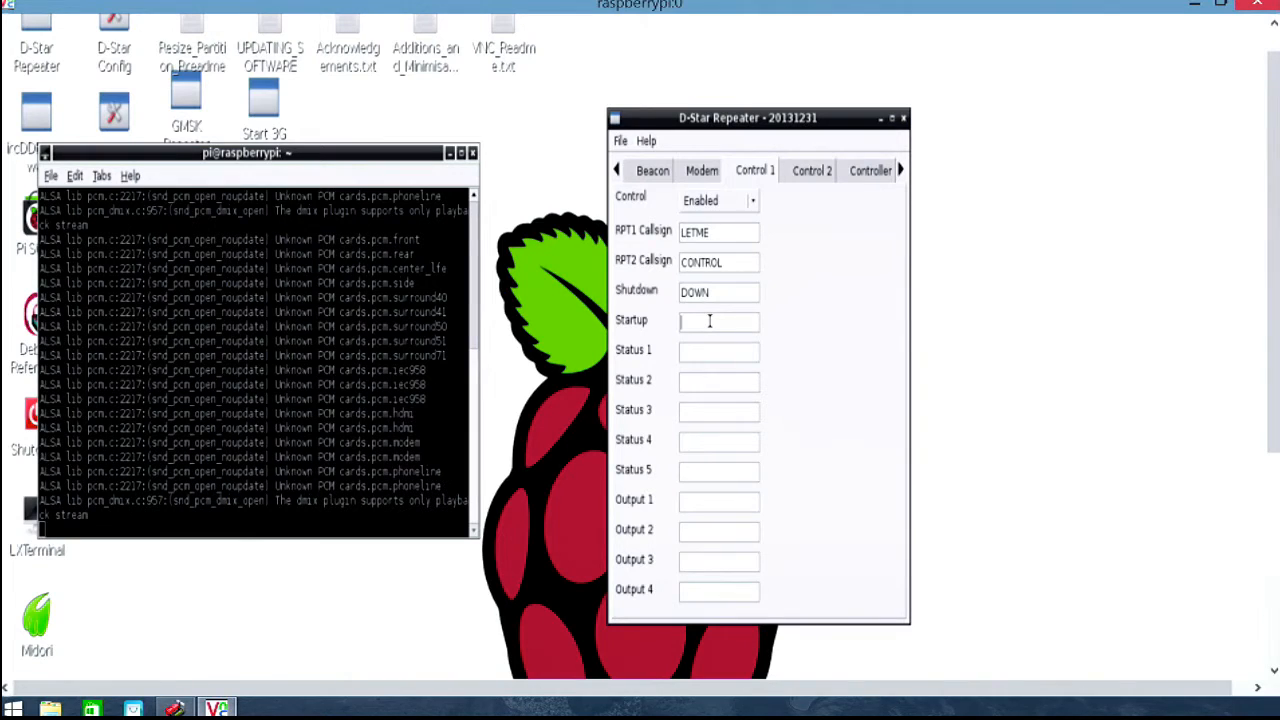
{"action": "type", "text": "UP"}
Enter STAT1 for Status 1 and STAT2 for Status 2, and go through the remaining status and output fields.
{"action": "left_click", "coordinate": [688, 353]}
{"action": "type", "text": "STATU"}
{"action": "left_click", "coordinate": [702, 380]}
{"action": "type", "text": "STAT2"}
{"action": "left_click", "coordinate": [719, 413]}
{"action": "left_click", "coordinate": [716, 443]}
{"action": "left_click", "coordinate": [710, 471]}
{"action": "left_click", "coordinate": [695, 502]}
{"action": "left_click", "coordinate": [699, 534]}
{"action": "left_click", "coordinate": [697, 562]}
{"action": "left_click", "coordinate": [691, 591]}
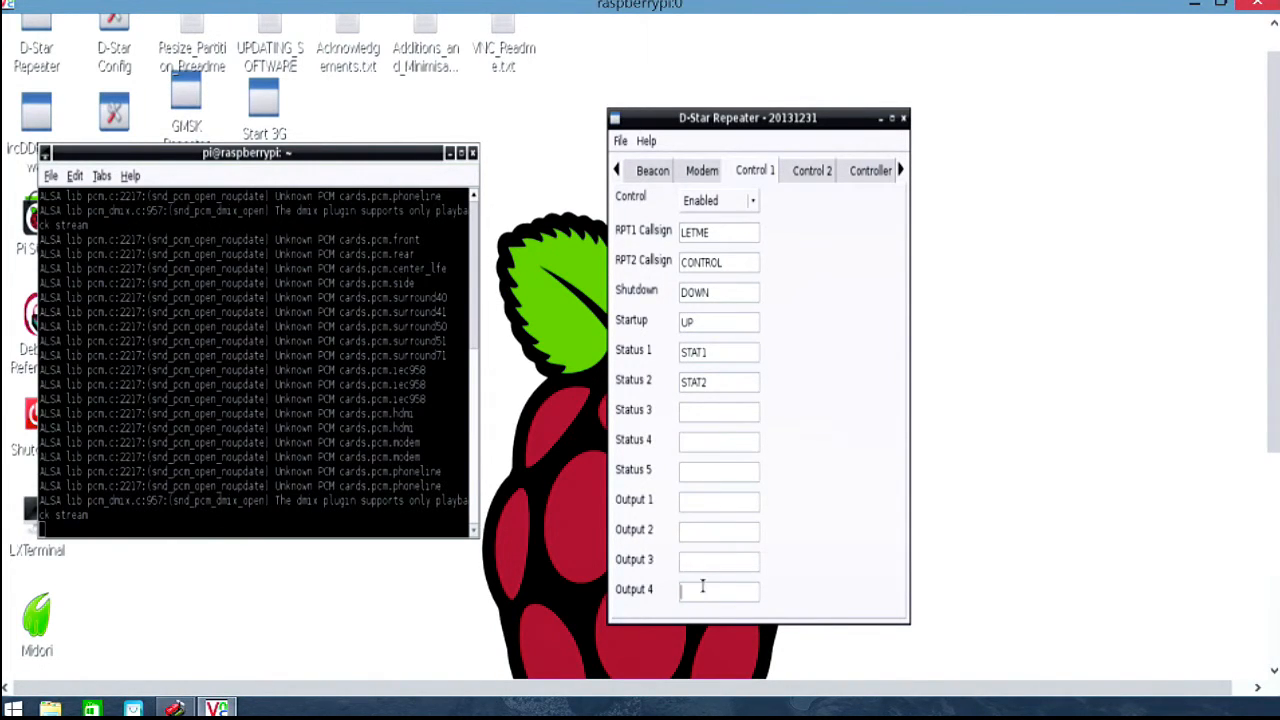
Enter OUT1 for Output 1 and OUT2 for Output 2.
{"action": "left_click", "coordinate": [699, 500]}
{"action": "type", "text": "OUT1"}
{"action": "left_click", "coordinate": [717, 530]}
{"action": "type", "text": "OUT2"}
Clear the Output 1, Output 2, Status 1 and Status 2 entries, and re-enter UP as the startup command.
{"action": "left_click", "coordinate": [706, 501]}
{"action": "double_click", "coordinate": [697, 503]}
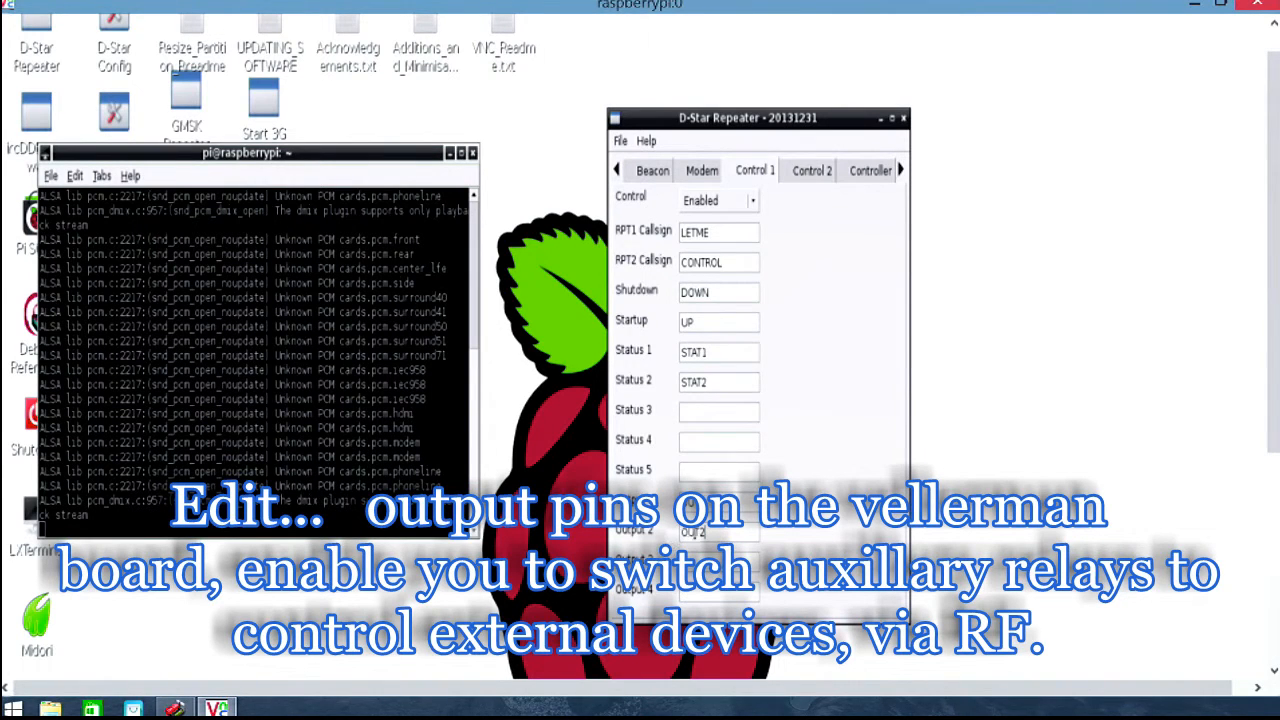
{"action": "key", "text": "BackSpace"}
{"action": "key", "text": "BackSpace"}
{"action": "key", "text": "BackSpace"}
{"action": "key", "text": "BackSpace"}
{"action": "double_click", "coordinate": [710, 384]}
{"action": "key", "text": "BackSpace"}
{"action": "left_click_drag", "start_coordinate": [708, 352], "coordinate": [669, 329]}
{"action": "key", "text": "BackSpace"}
{"action": "key", "text": "BackSpace"}
{"action": "type", "text": "UP"}
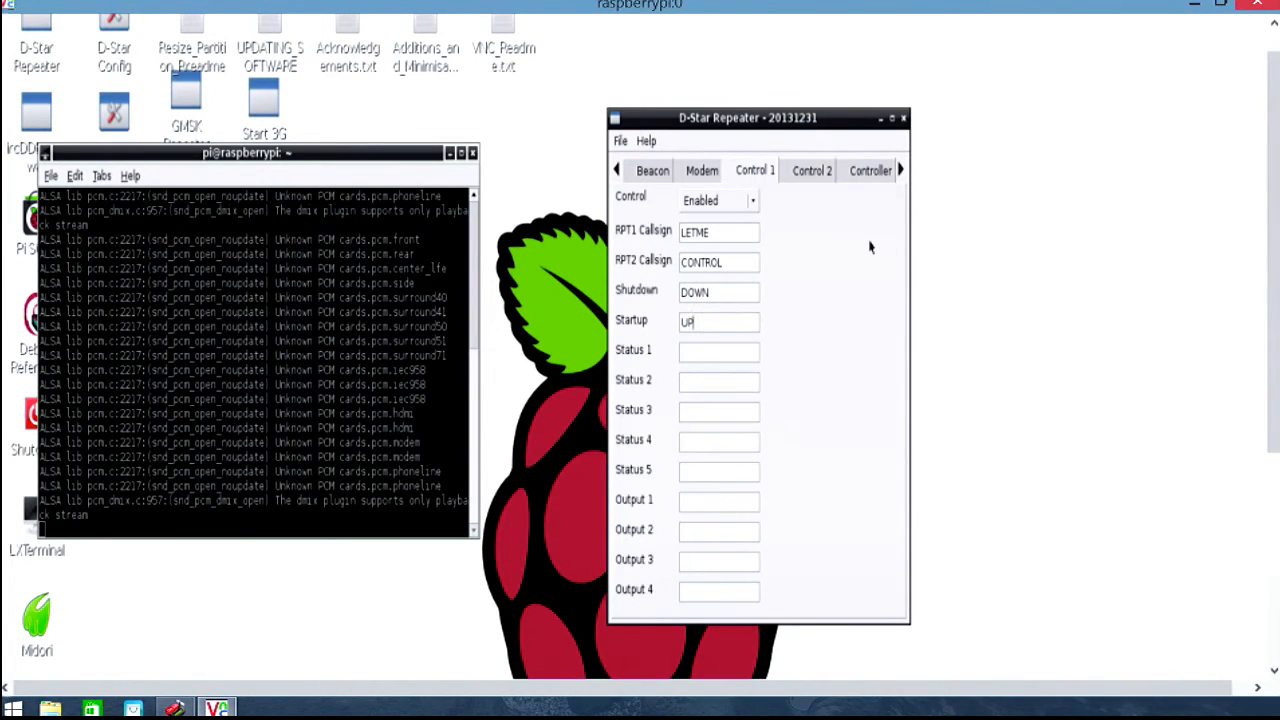
Examine the SHUTDOWN and REBOOT command names in the Control 2 settings, along with the Command 3 and Command 4 names.
{"action": "left_click", "coordinate": [818, 175]}
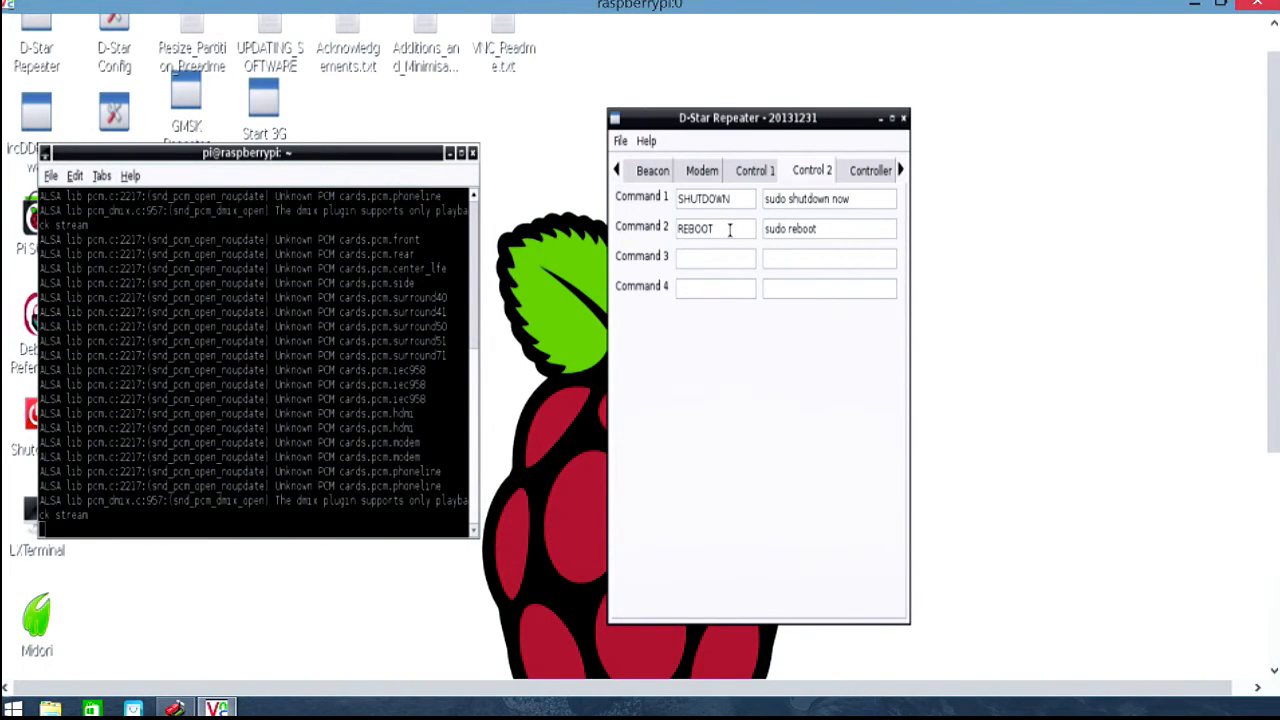
{"action": "left_click_drag", "start_coordinate": [737, 198], "coordinate": [679, 200]}
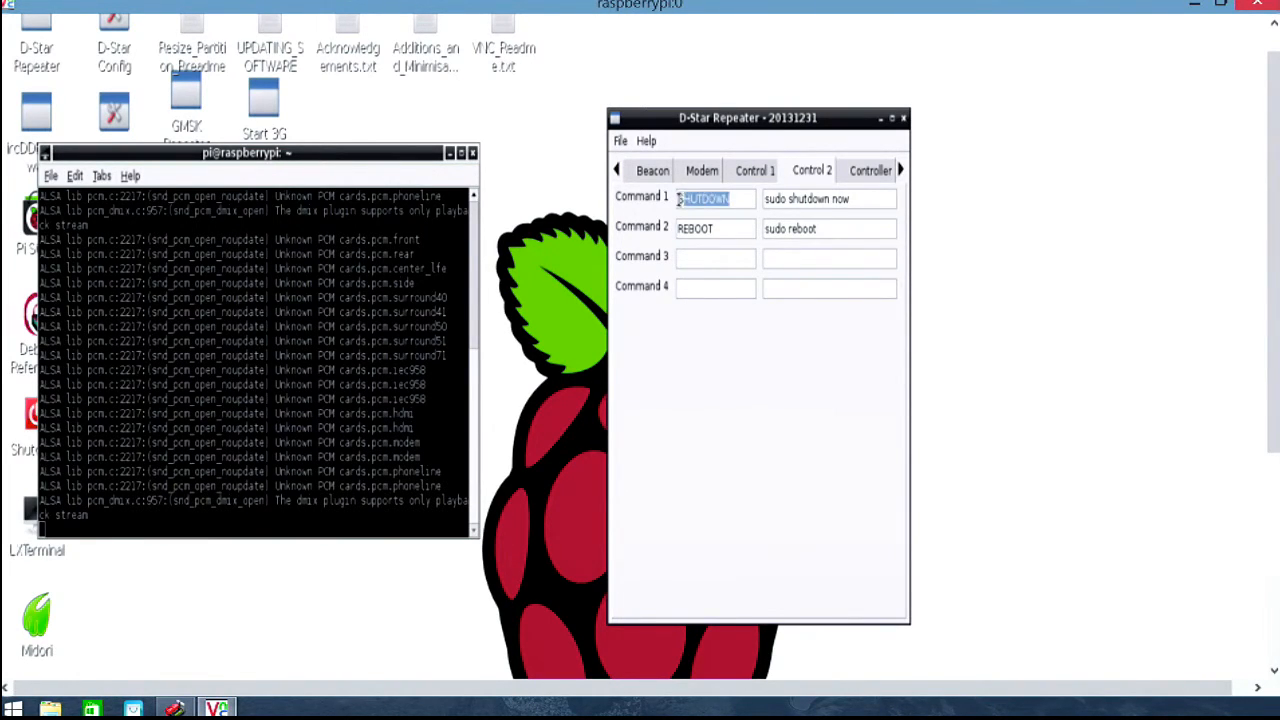
{"action": "left_click", "coordinate": [738, 198]}
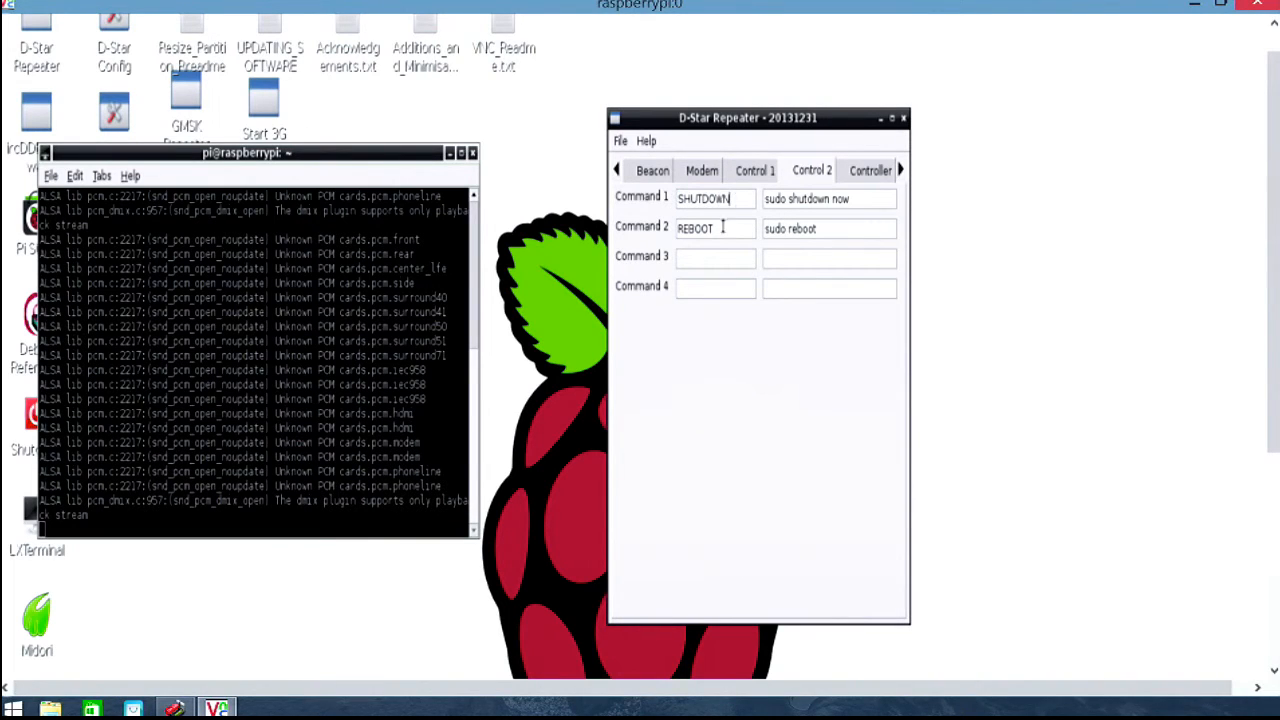
{"action": "left_click_drag", "start_coordinate": [722, 228], "coordinate": [674, 230]}
{"action": "left_click", "coordinate": [729, 228]}
{"action": "left_click", "coordinate": [862, 198]}
{"action": "left_click", "coordinate": [740, 198]}
{"action": "left_click", "coordinate": [723, 228]}
{"action": "left_click_drag", "start_coordinate": [723, 228], "coordinate": [668, 226]}
{"action": "left_click", "coordinate": [726, 228]}
{"action": "left_click", "coordinate": [709, 257]}
{"action": "left_click", "coordinate": [713, 291]}
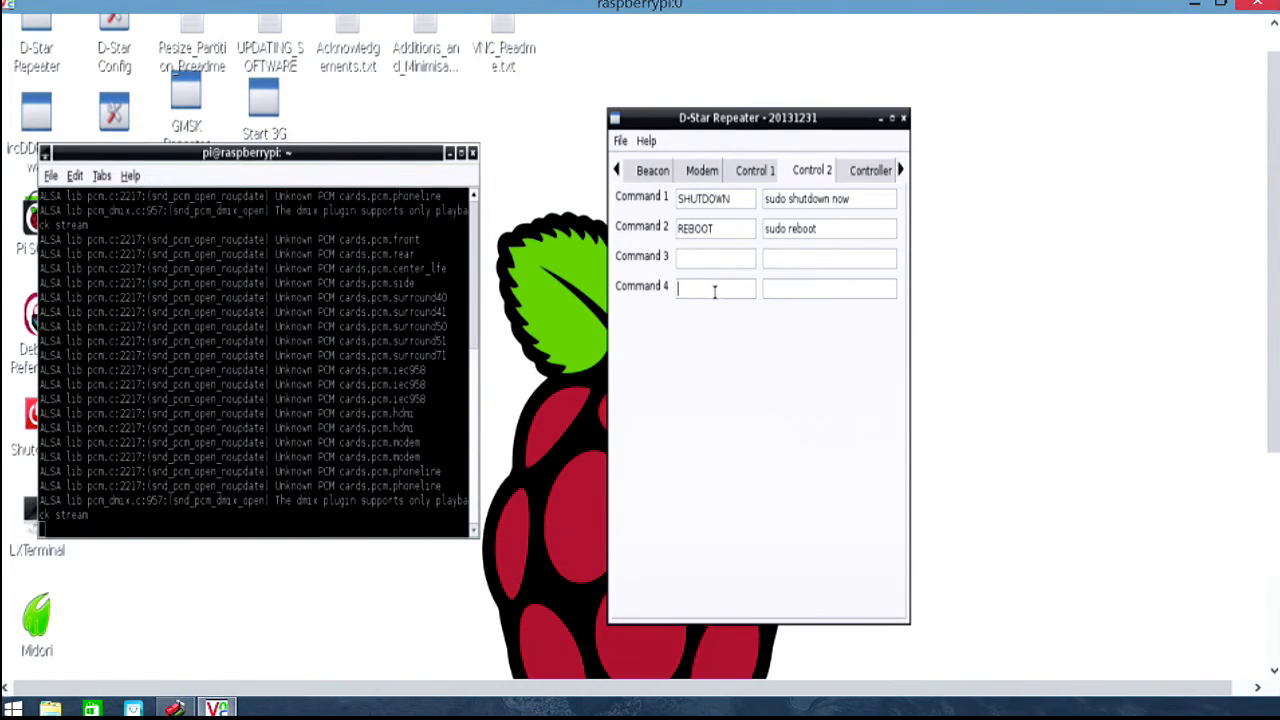
Examine the system command assigned to REBOOT and the command fields for Command 3 and Command 4.
{"action": "left_click", "coordinate": [789, 256]}
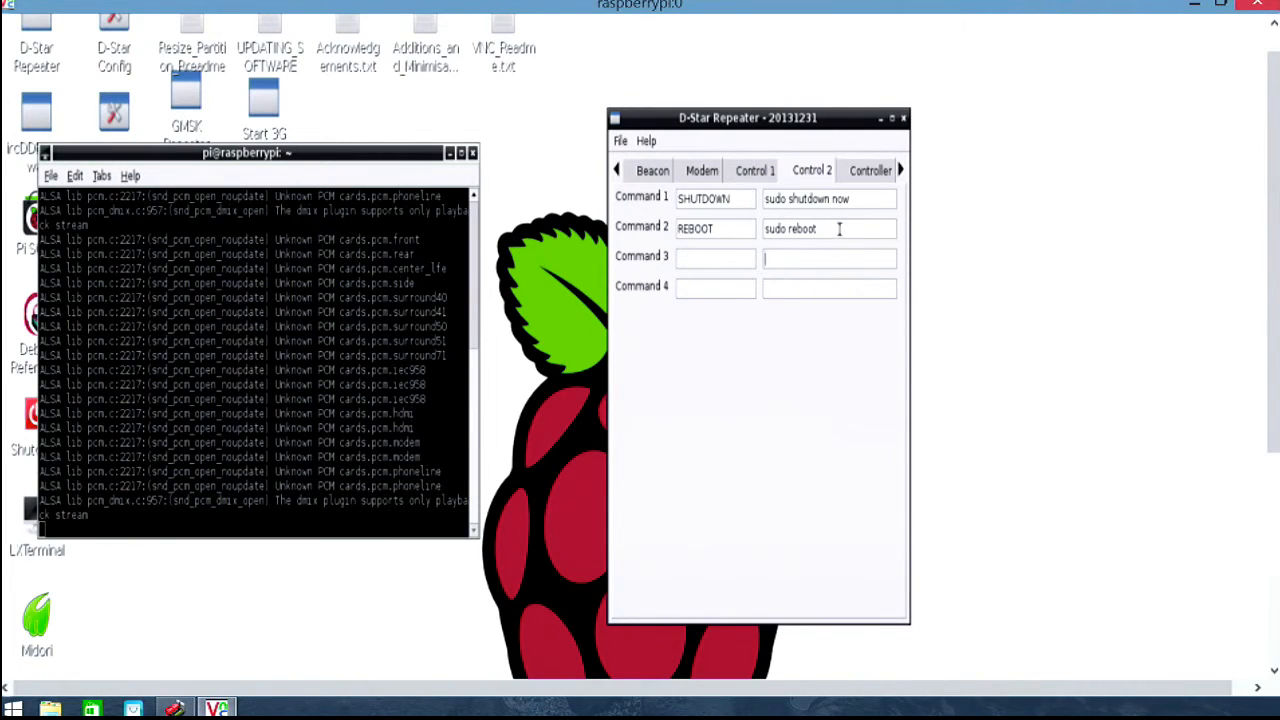
{"action": "left_click_drag", "start_coordinate": [831, 228], "coordinate": [764, 229]}
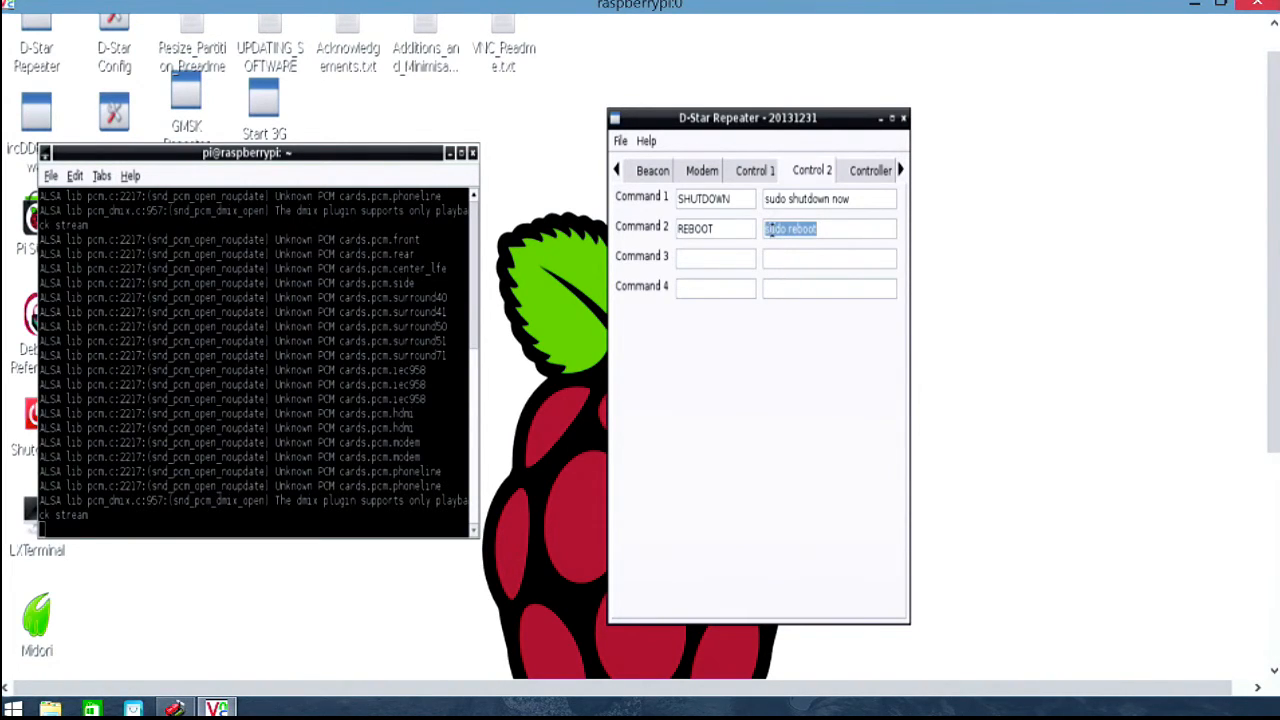
{"action": "left_click", "coordinate": [796, 260]}
{"action": "left_click", "coordinate": [846, 230]}
{"action": "left_click", "coordinate": [795, 292]}
{"action": "left_click", "coordinate": [692, 288]}
{"action": "left_click", "coordinate": [707, 257]}
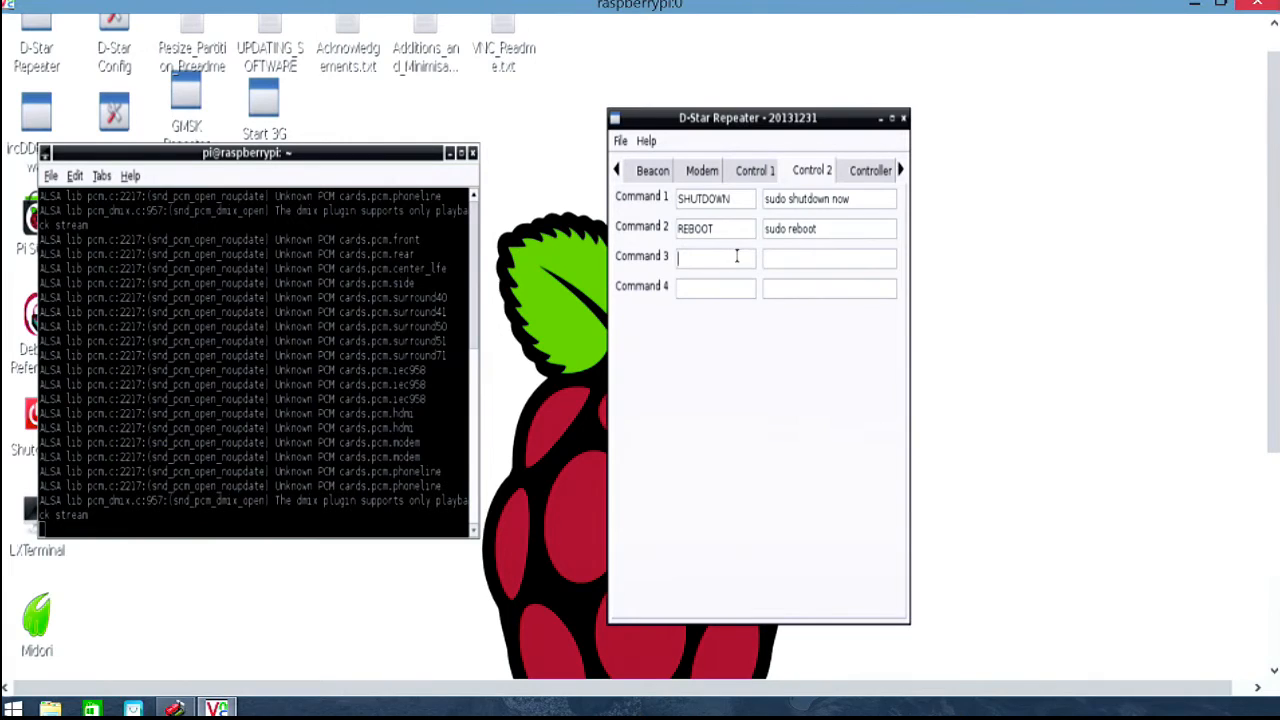
Recheck the available modem types with DVAP kept selected, and return to the Controller settings.
{"action": "left_click", "coordinate": [874, 172]}
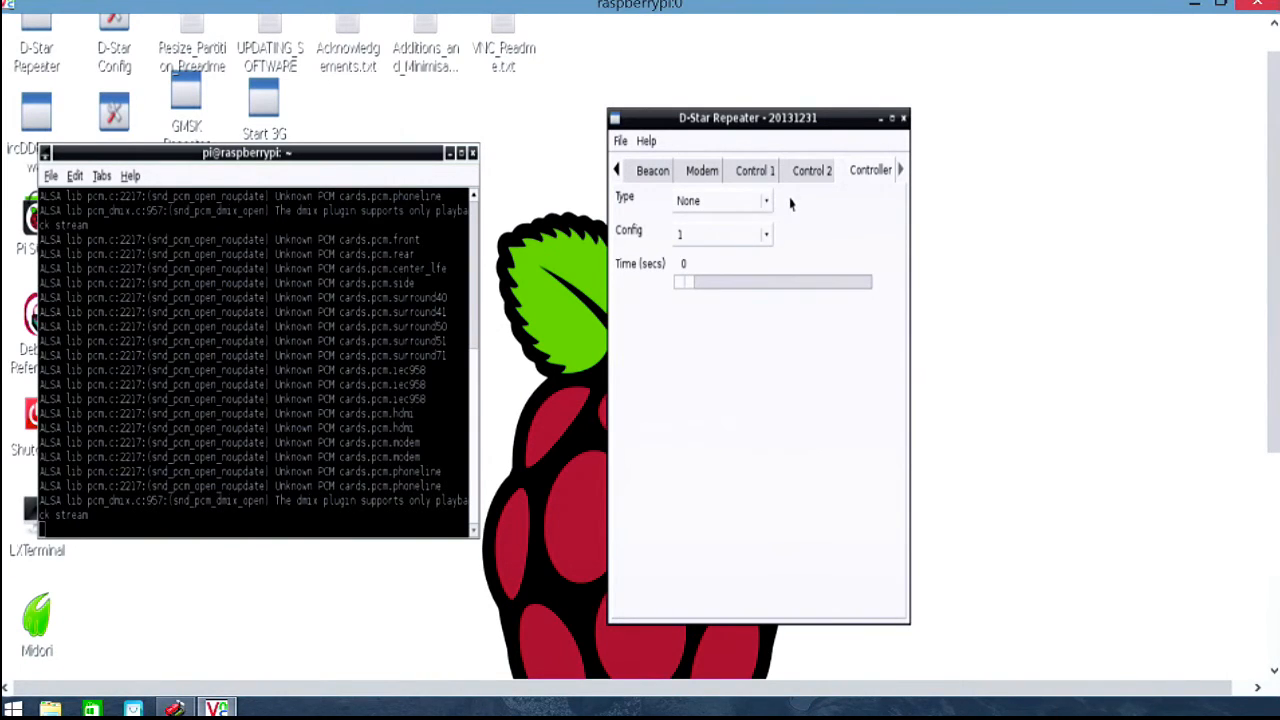
{"action": "left_click", "coordinate": [693, 172]}
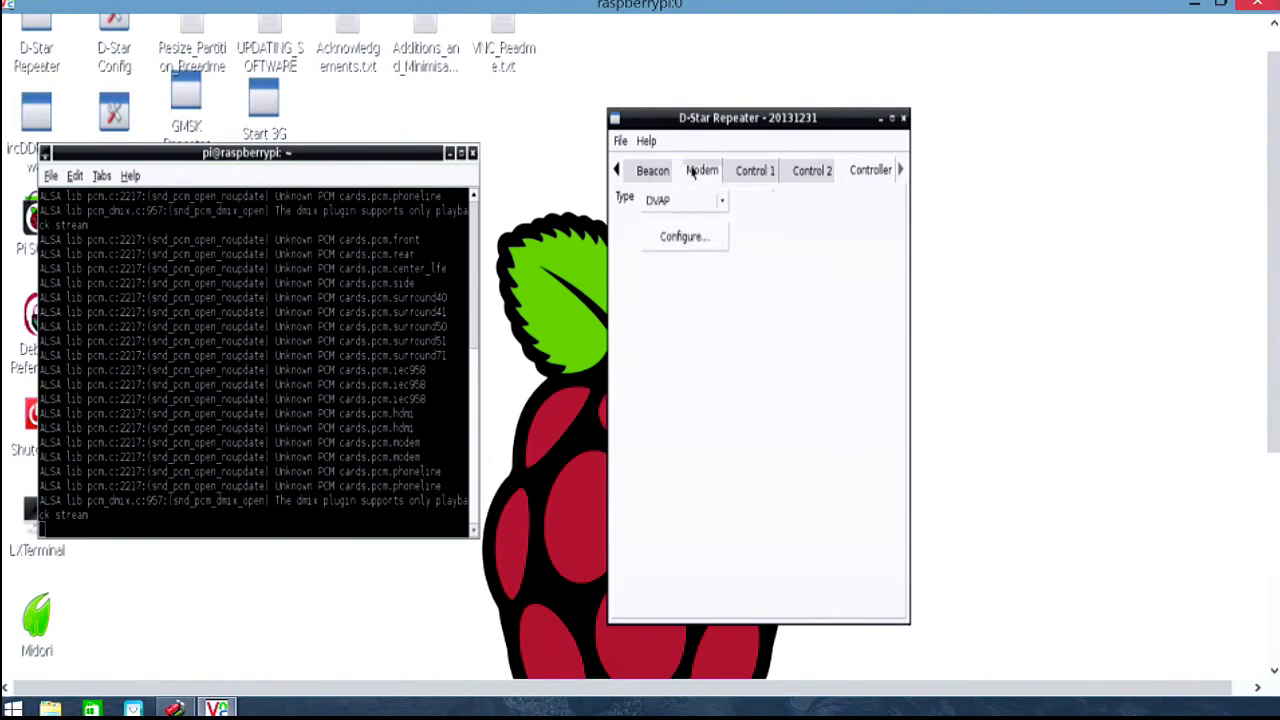
{"action": "left_click", "coordinate": [699, 209]}
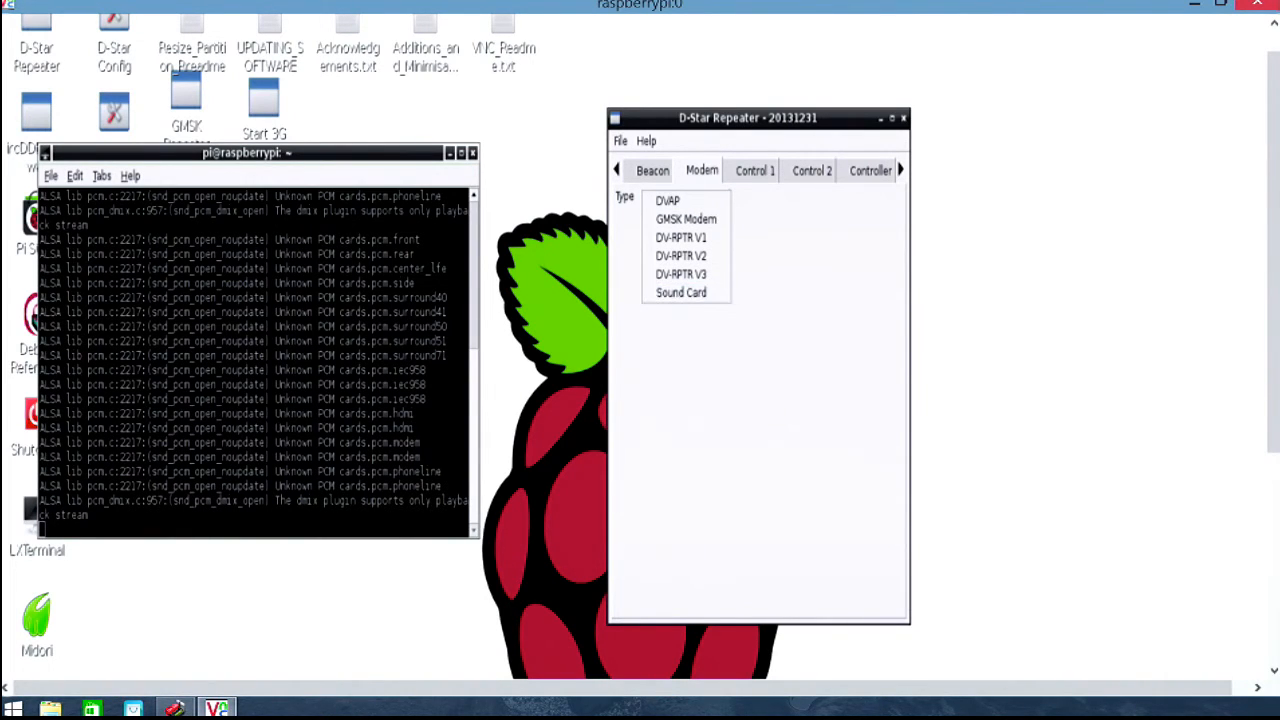
{"action": "left_click", "coordinate": [869, 172]}
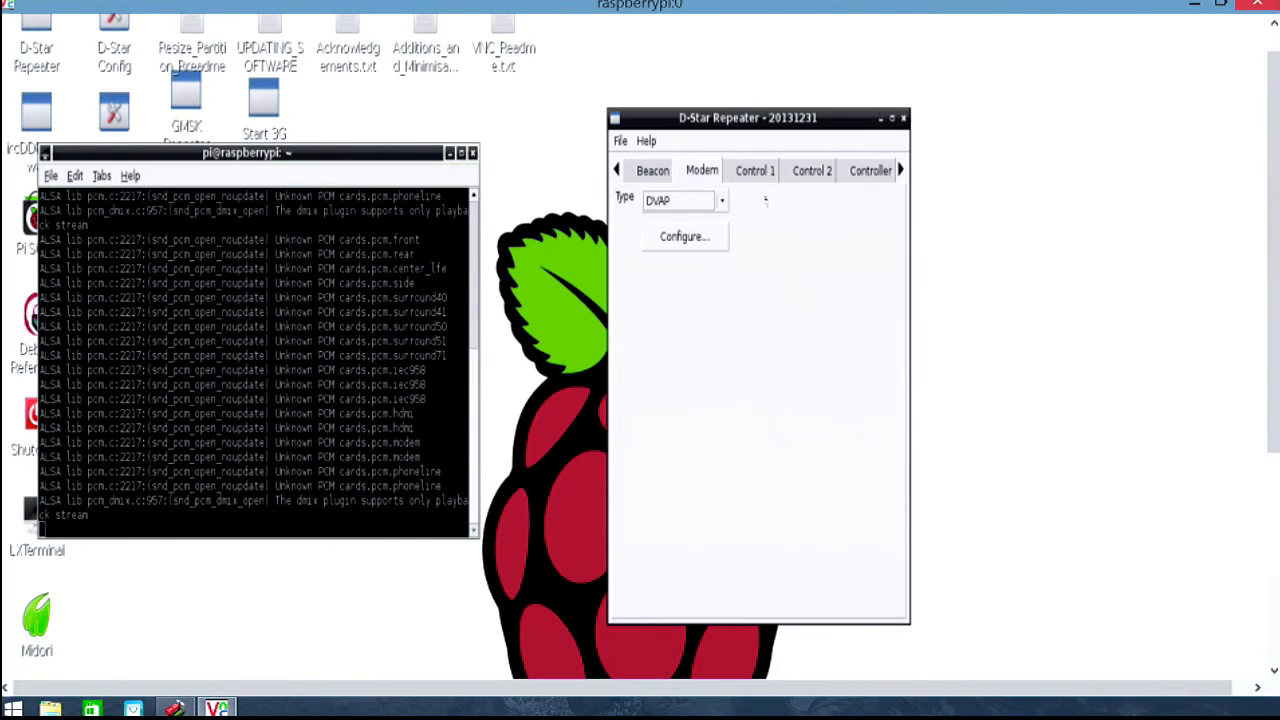
{"action": "left_click", "coordinate": [878, 174]}
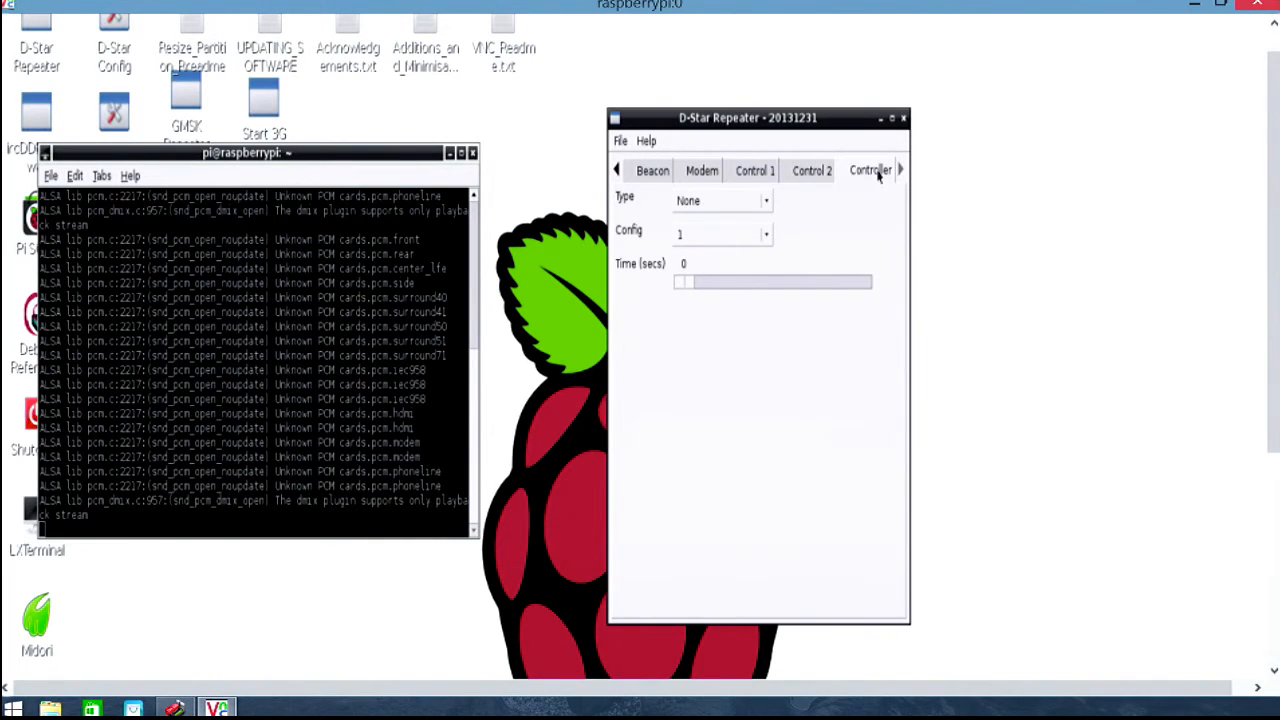
Review the Velleman K8055, Serial and Arduino options for the controller type, keeping None selected.
{"action": "left_click", "coordinate": [767, 205]}
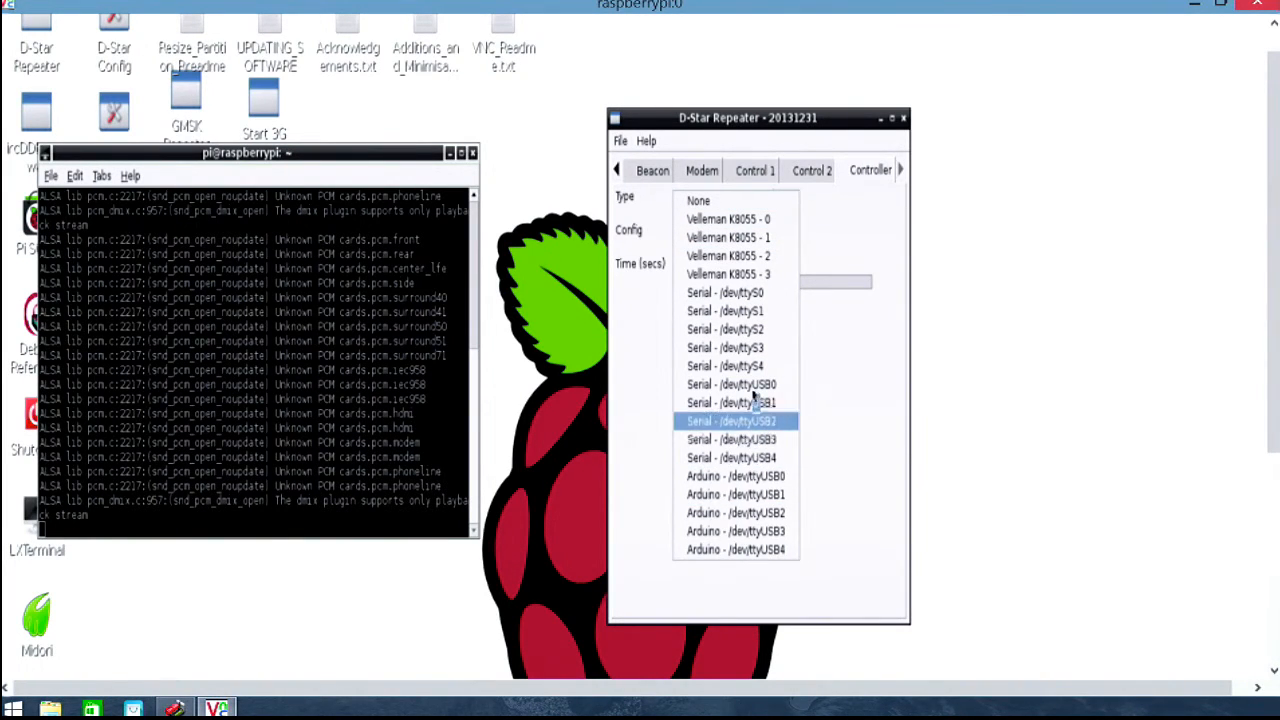
{"action": "left_click", "coordinate": [705, 203]}
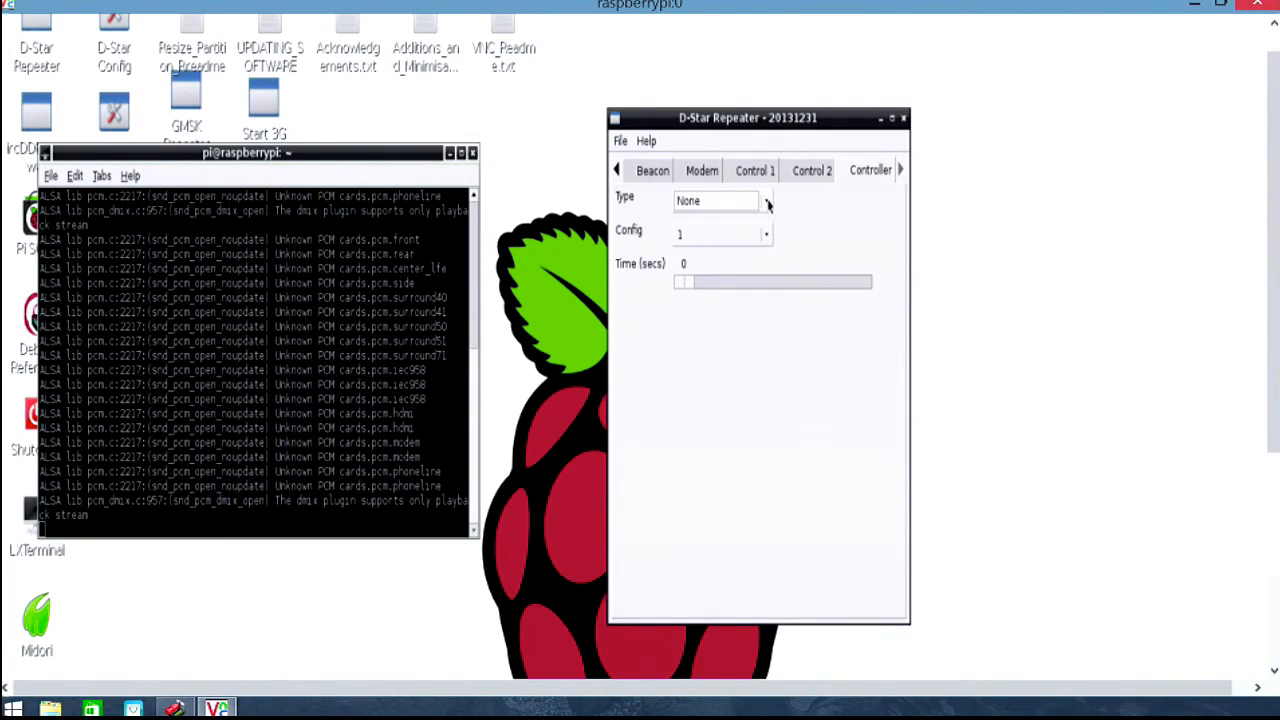
{"action": "left_click", "coordinate": [768, 206]}
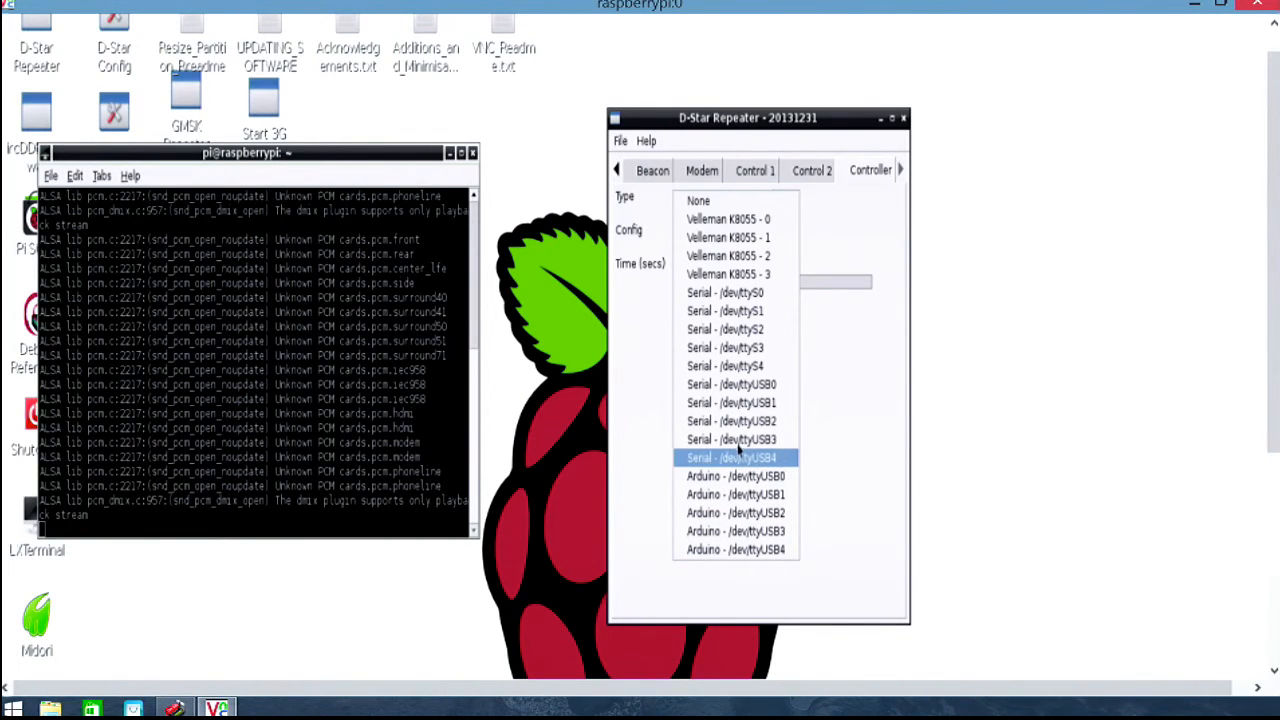
{"action": "left_click", "coordinate": [763, 205]}
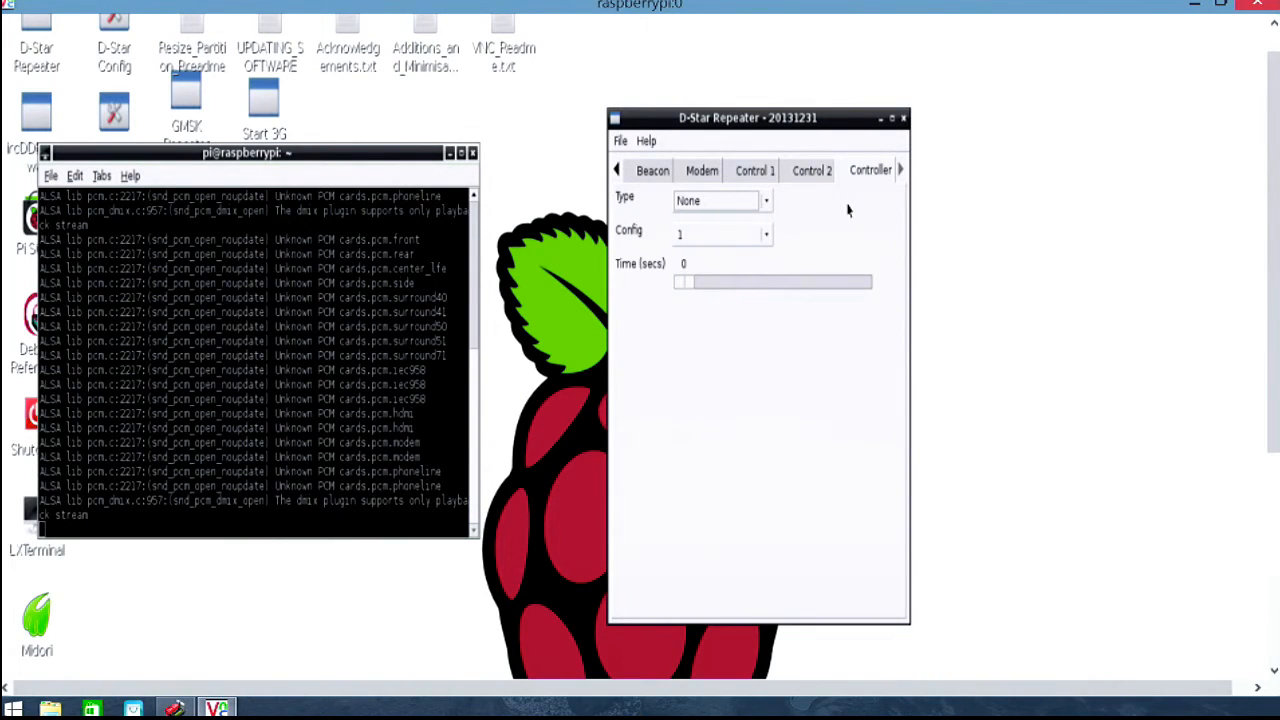
{"action": "left_click", "coordinate": [766, 204]}
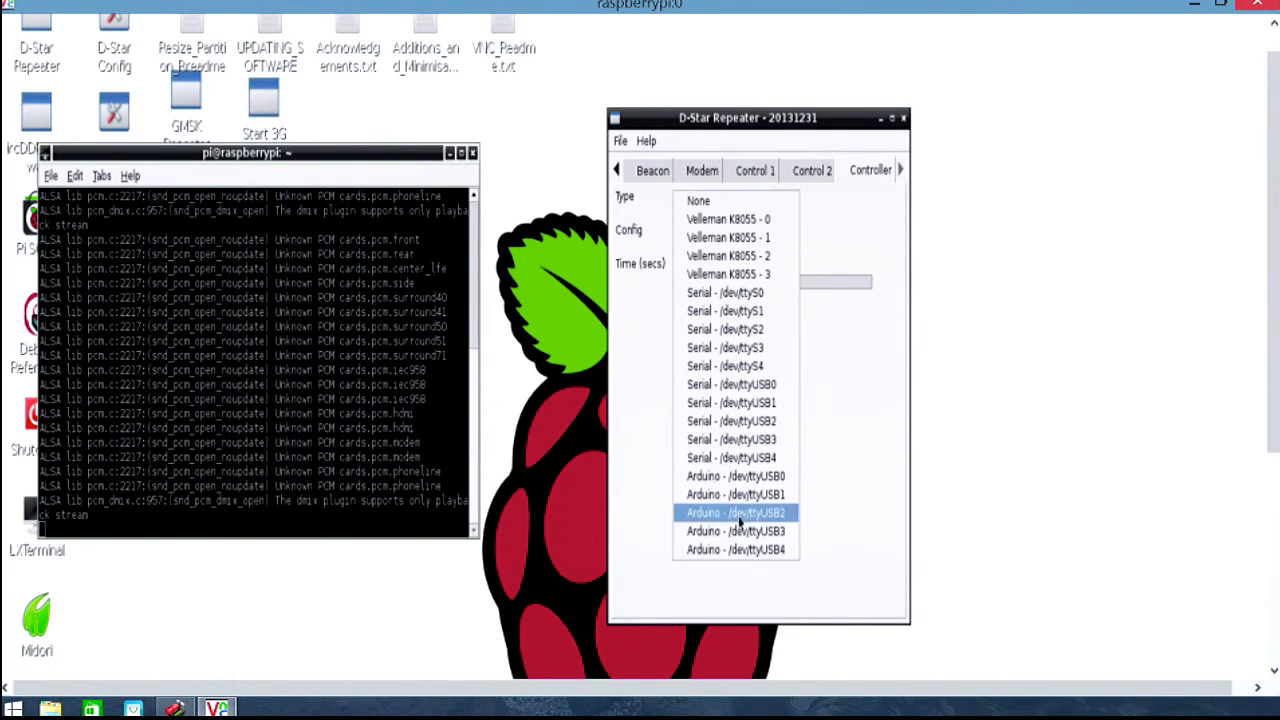
{"action": "left_click", "coordinate": [720, 201]}
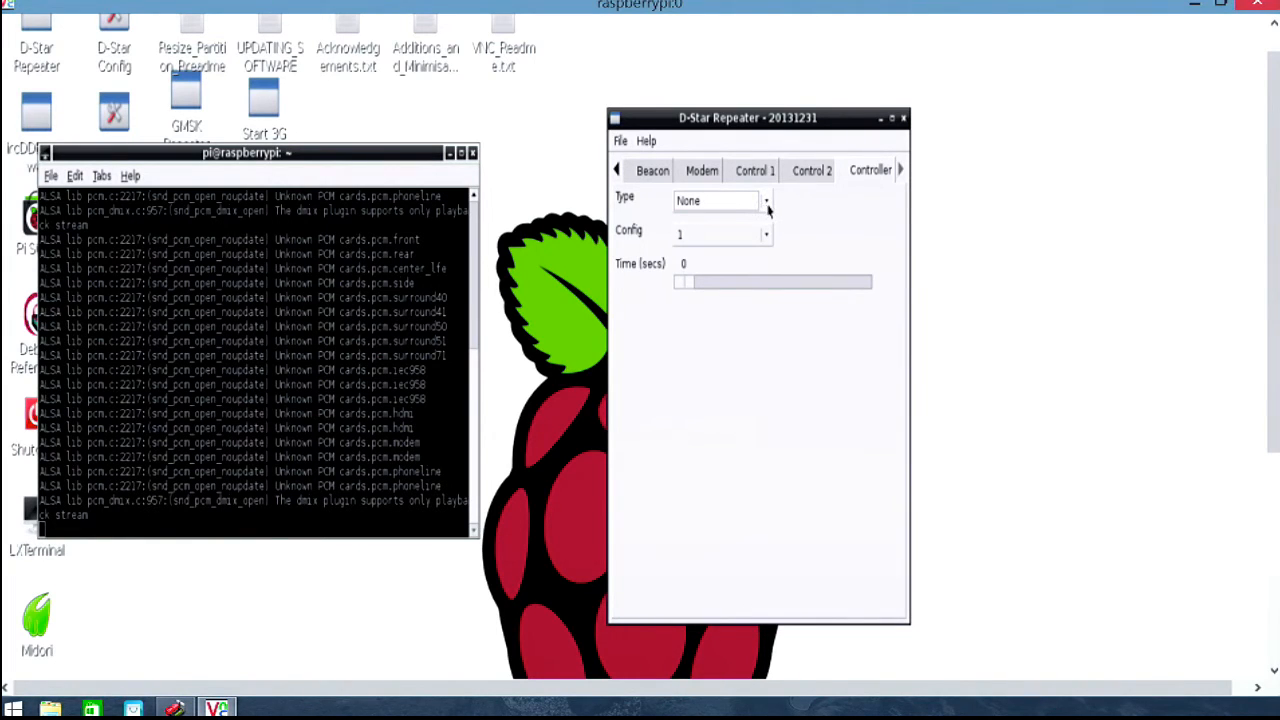
{"action": "left_click", "coordinate": [767, 205]}
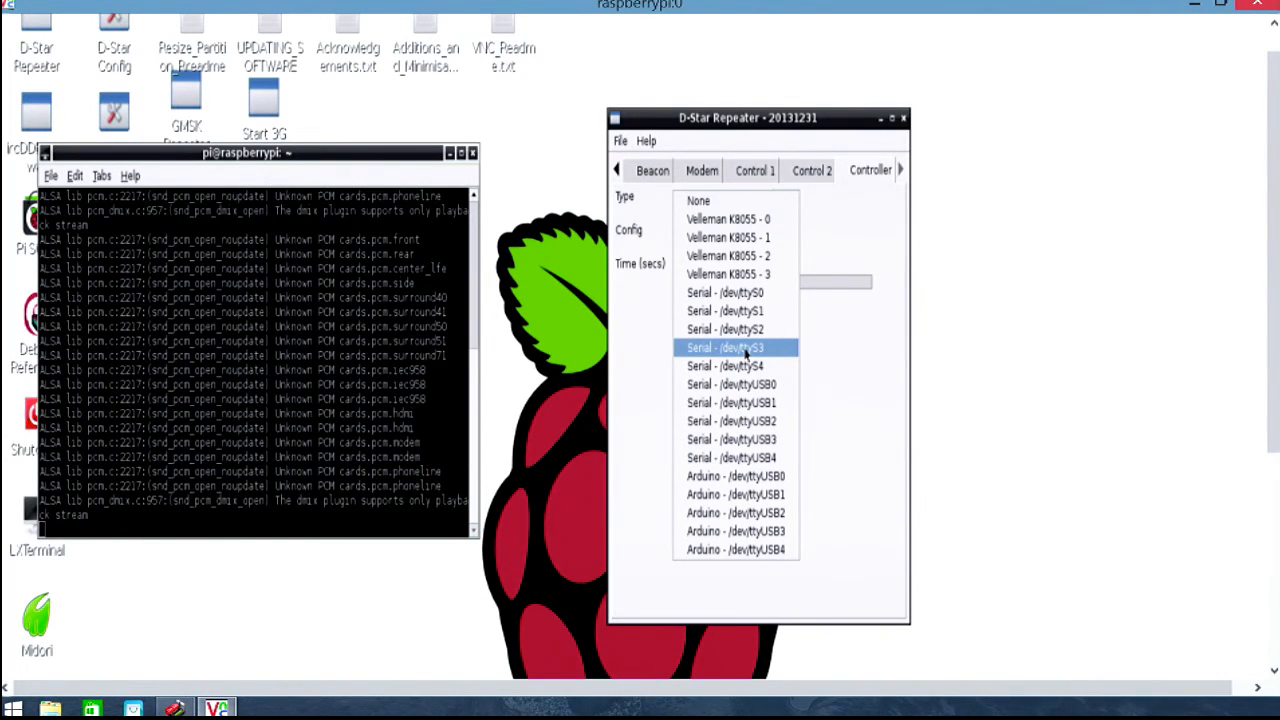
{"action": "left_click", "coordinate": [731, 203]}
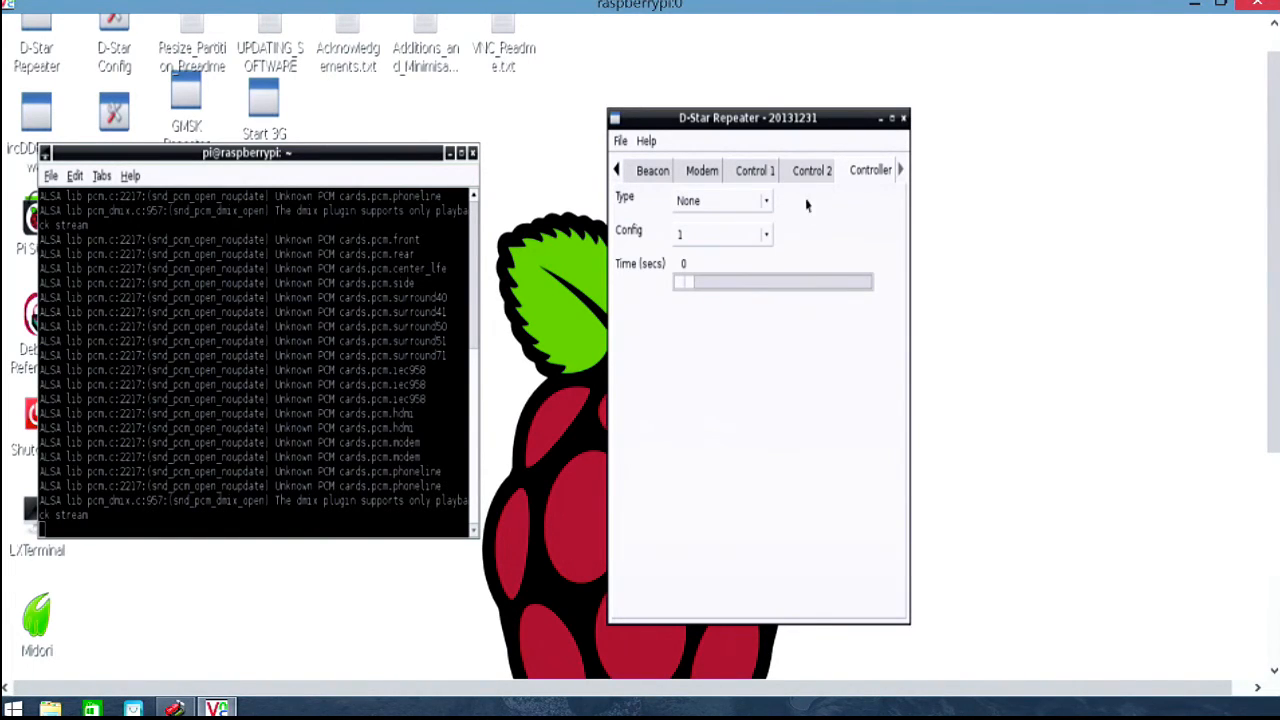
Review the controller config options with 1 kept selected, and set the controller time to about 53 seconds.
{"action": "left_click", "coordinate": [767, 240]}
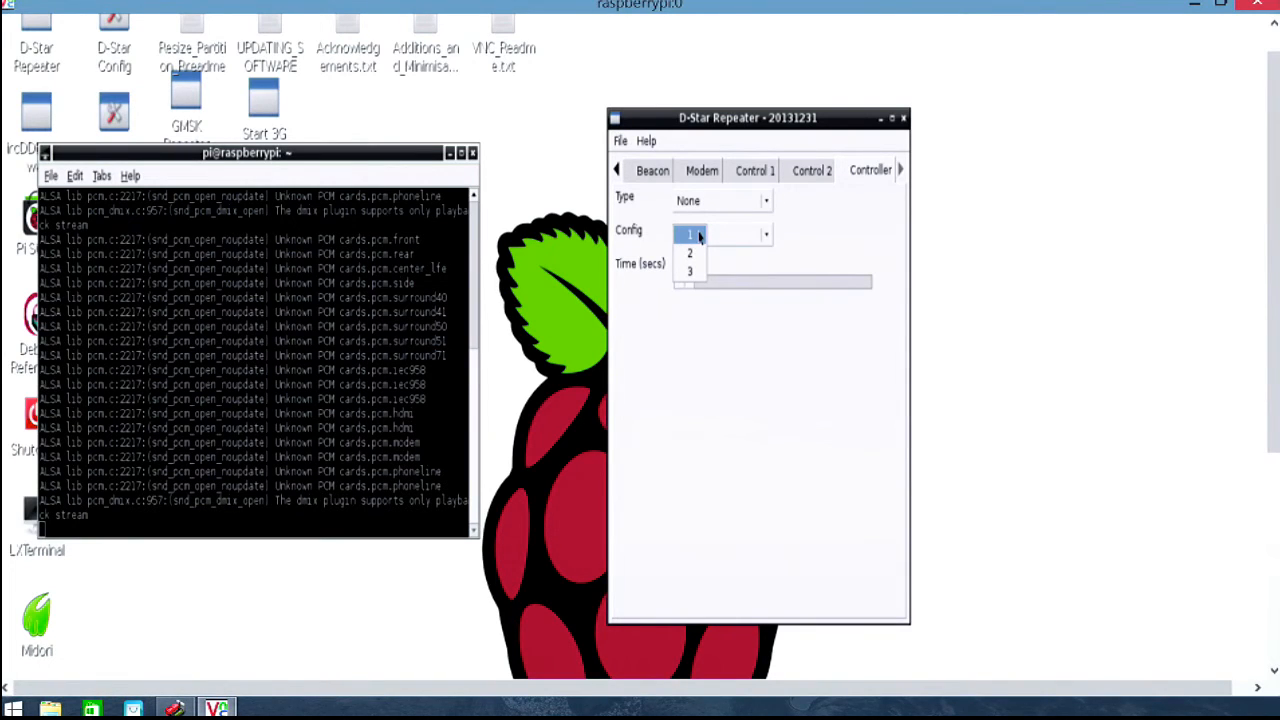
{"action": "left_click", "coordinate": [852, 240]}
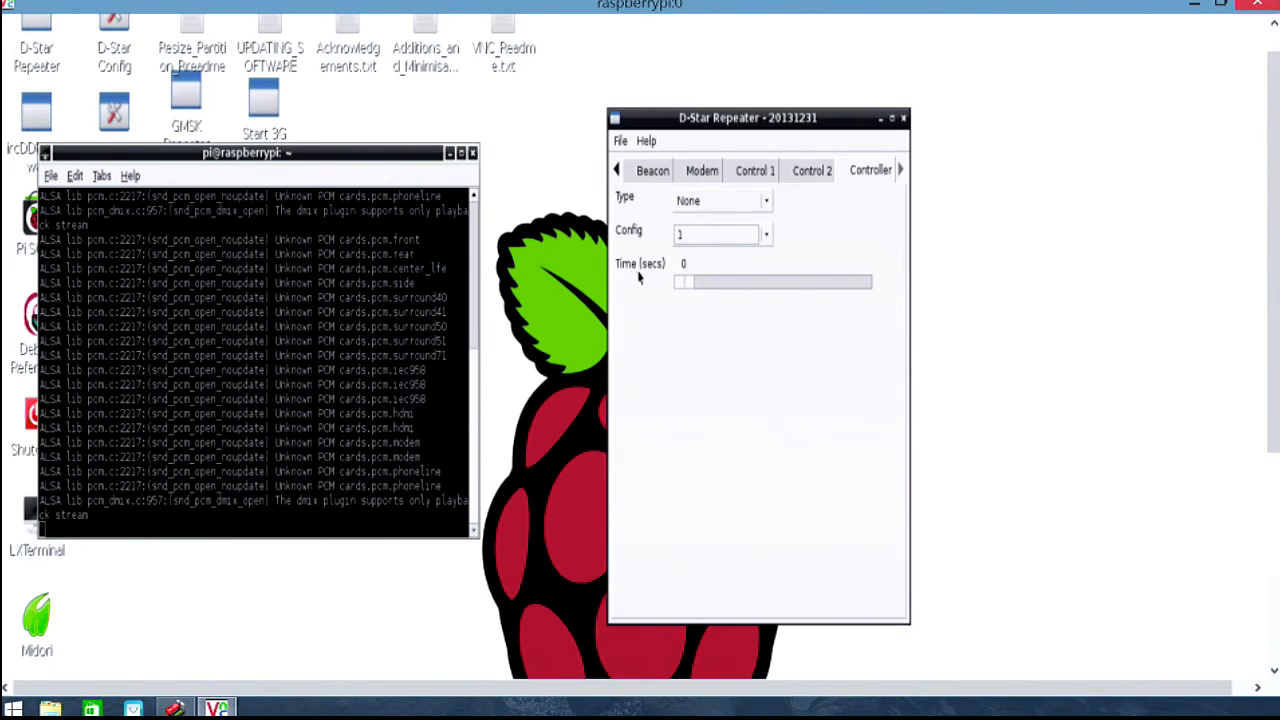
{"action": "left_click_drag", "start_coordinate": [688, 288], "coordinate": [719, 293]}
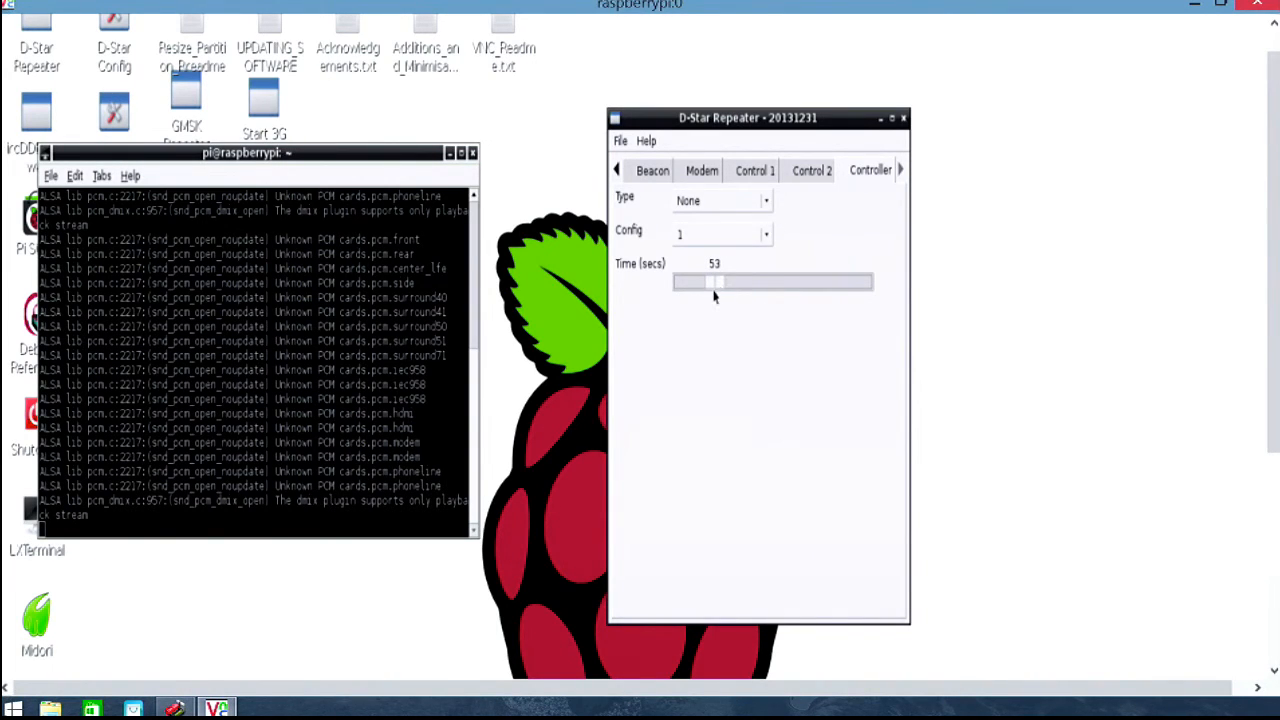
Set the controller time to 0 seconds.
{"action": "left_click_drag", "start_coordinate": [717, 285], "coordinate": [727, 287]}
{"action": "left_click_drag", "start_coordinate": [722, 284], "coordinate": [671, 287]}
{"action": "mouse_move", "coordinate": [684, 287]}
{"action": "left_mouse_down"}
{"action": "mouse_move", "coordinate": [726, 291]}
{"action": "mouse_move", "coordinate": [666, 284]}
{"action": "left_mouse_up"}
{"action": "left_click", "coordinate": [866, 175]}
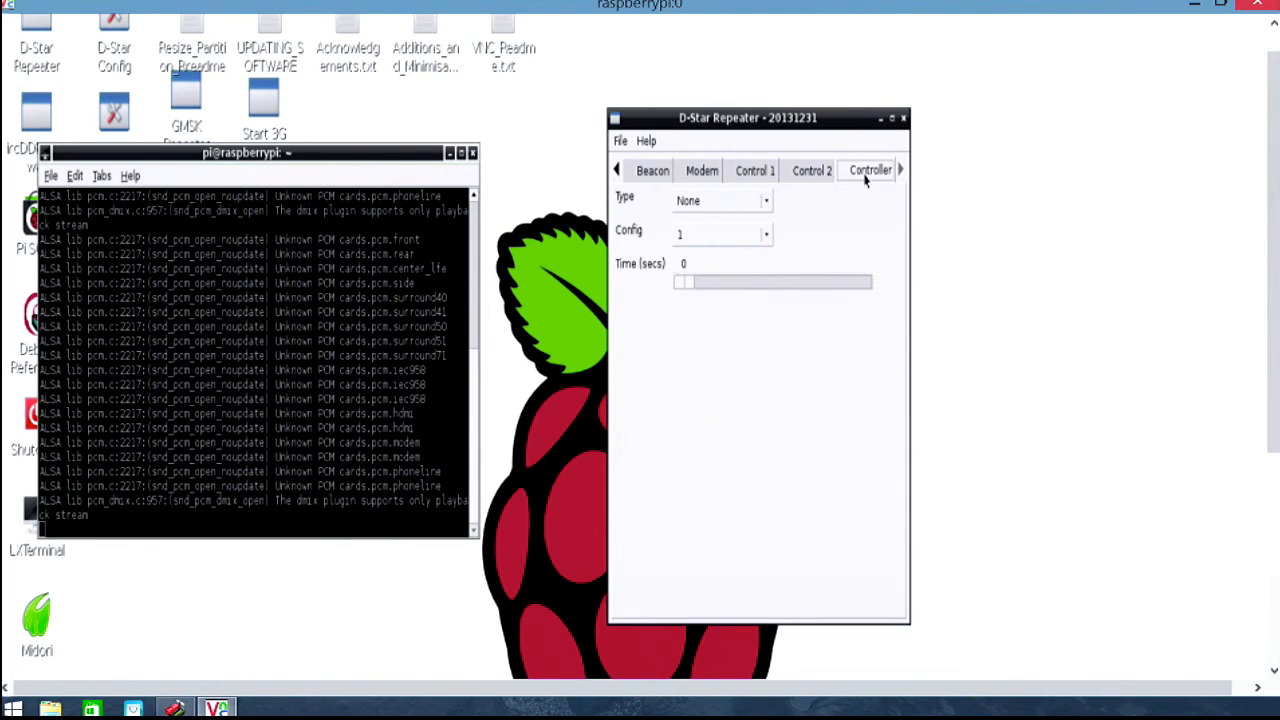
Check the Sound Card entry among the modem types, keeping DVAP selected, and return to the Controller settings.
{"action": "left_click", "coordinate": [695, 173]}
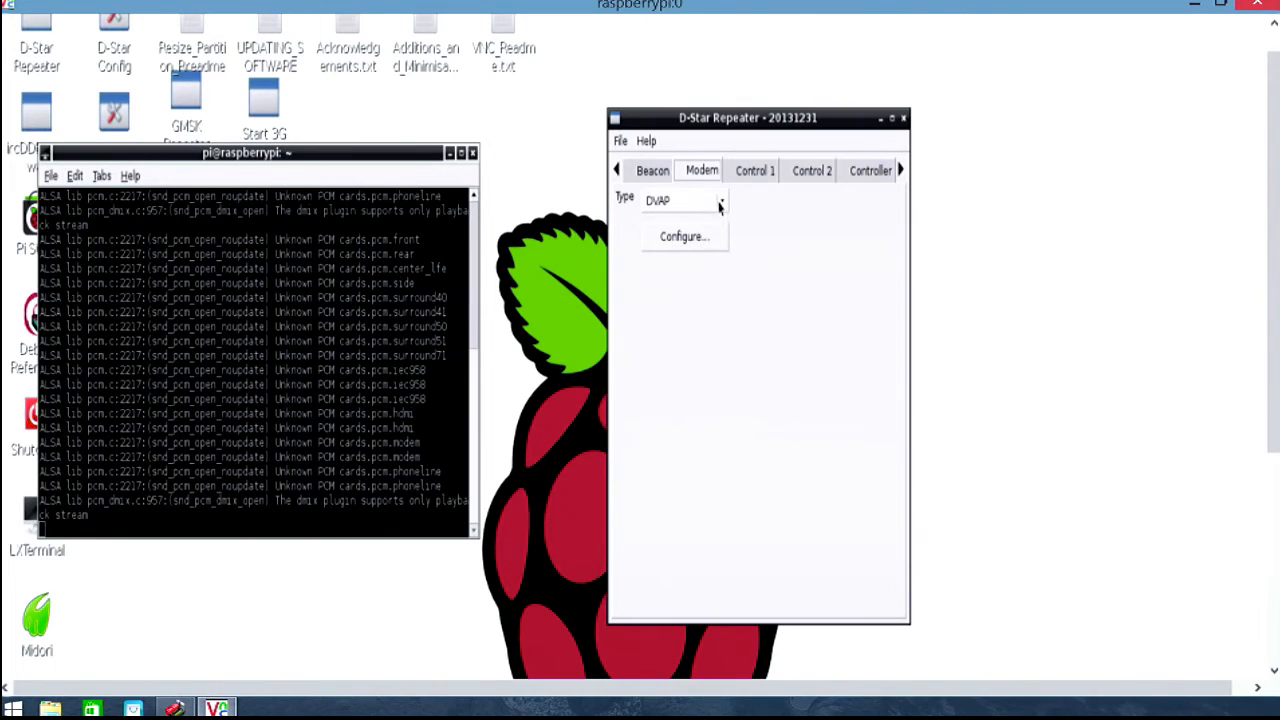
{"action": "left_click", "coordinate": [722, 203]}
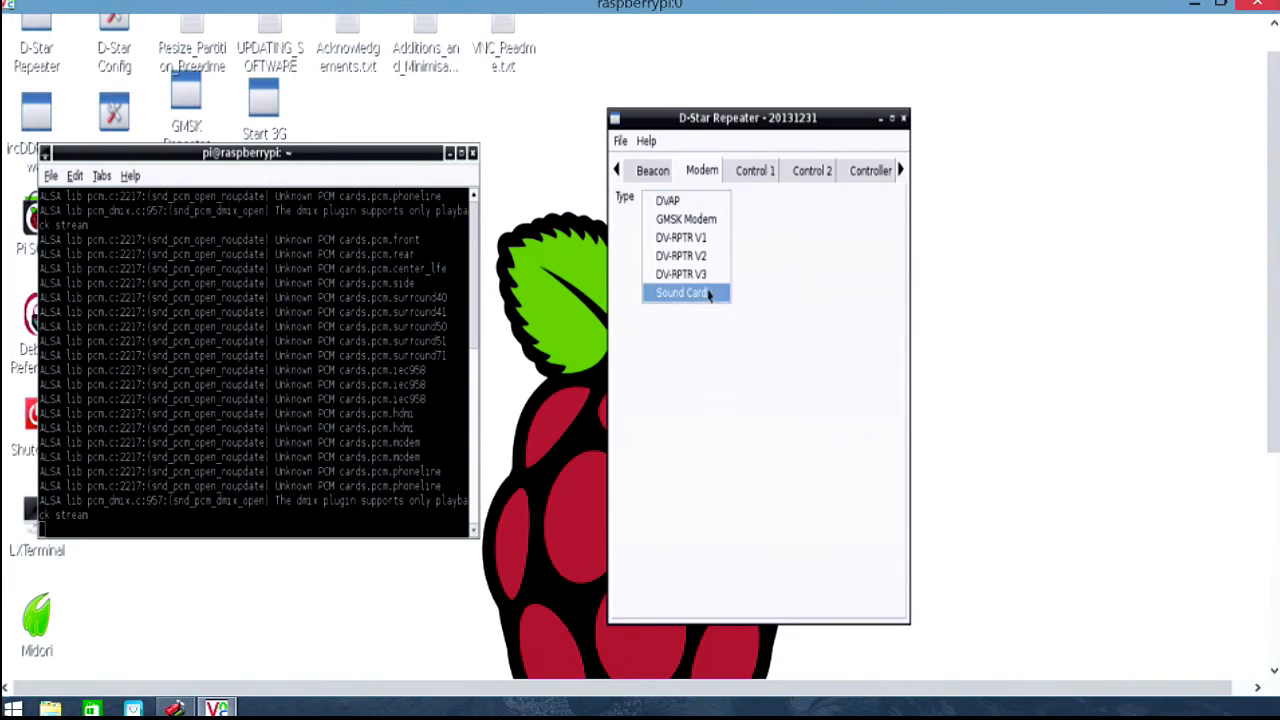
{"action": "left_click", "coordinate": [795, 243]}
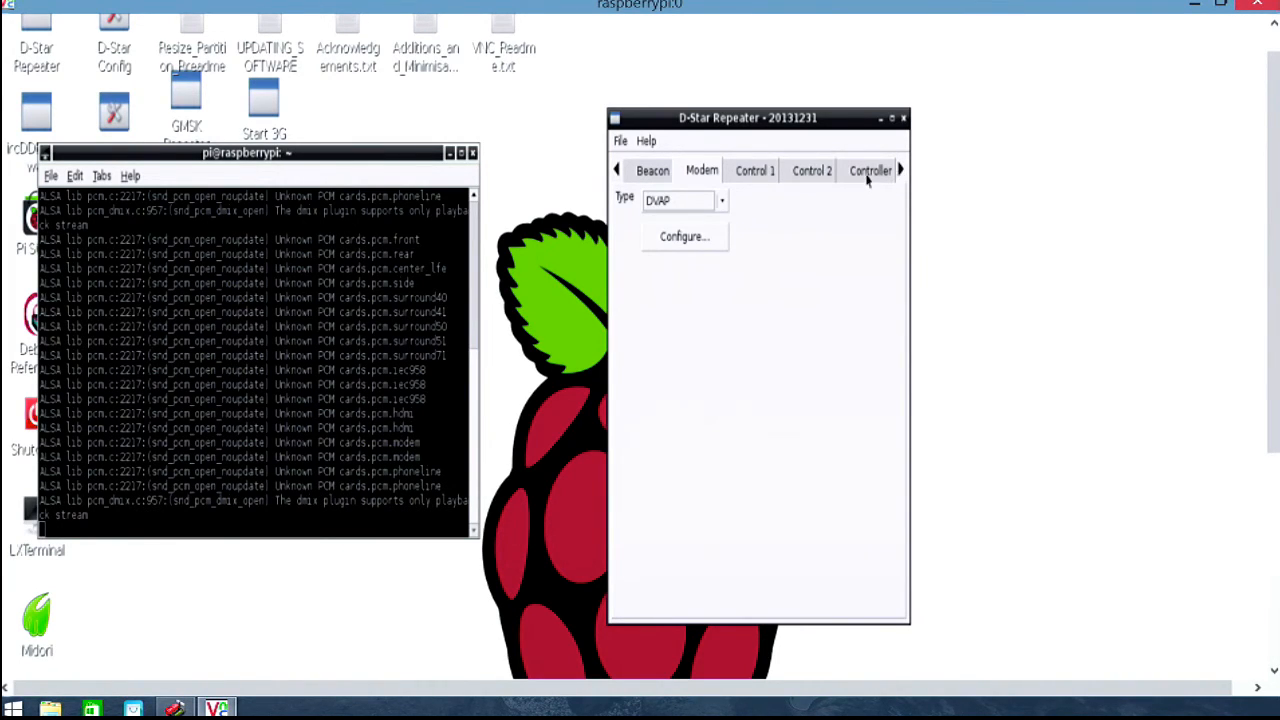
{"action": "left_click", "coordinate": [867, 176]}
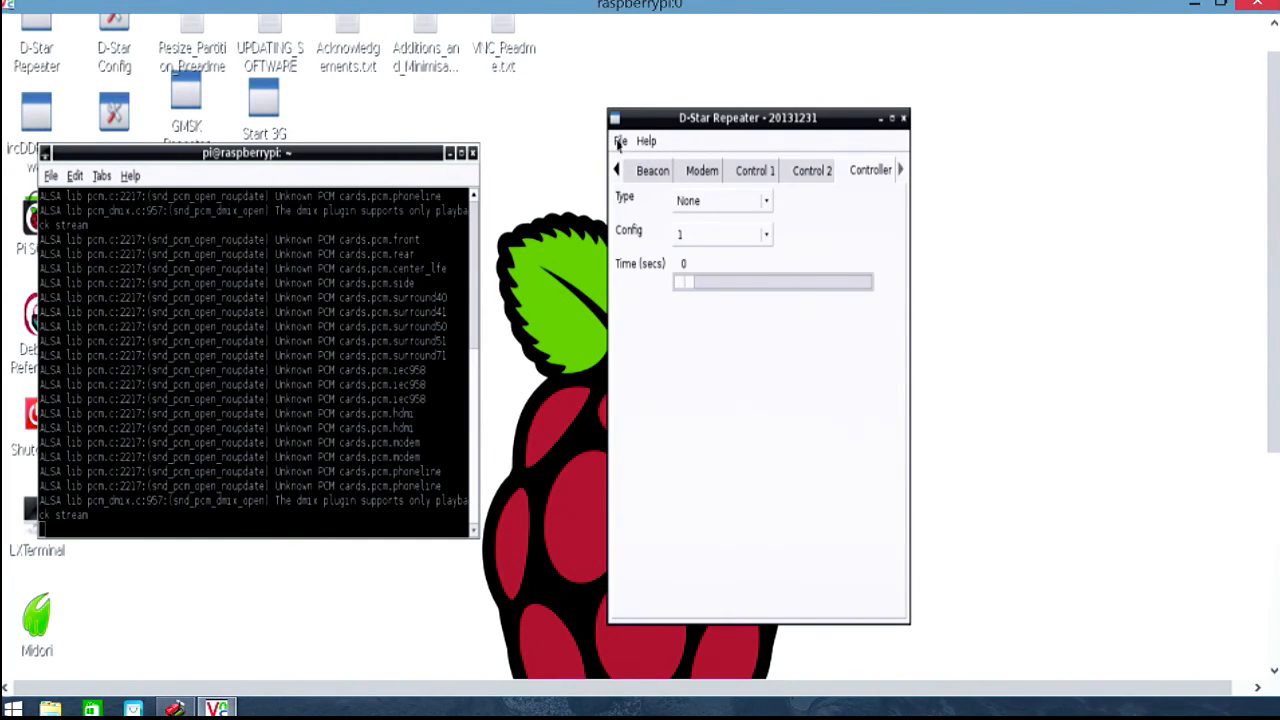
Save the D-Star Repeater configuration, acknowledge the restart notice, and exit the configuration program.
{"action": "left_click", "coordinate": [619, 143]}
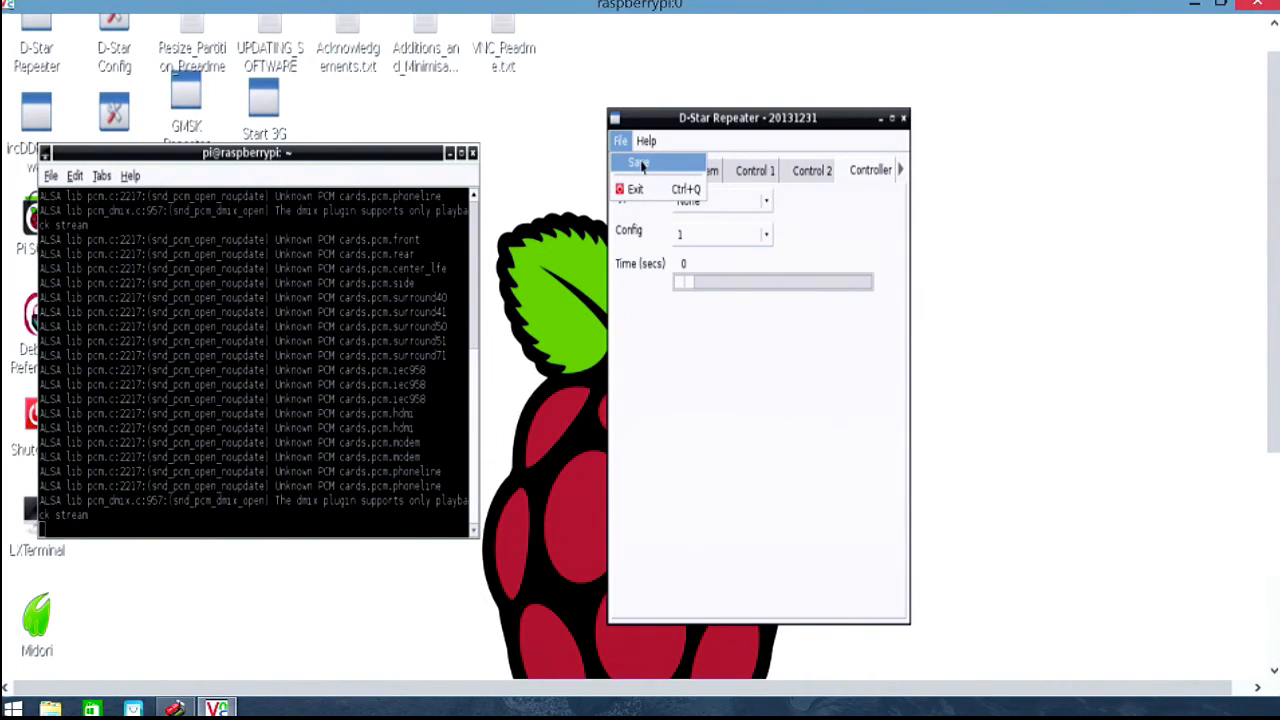
{"action": "left_click", "coordinate": [642, 165]}
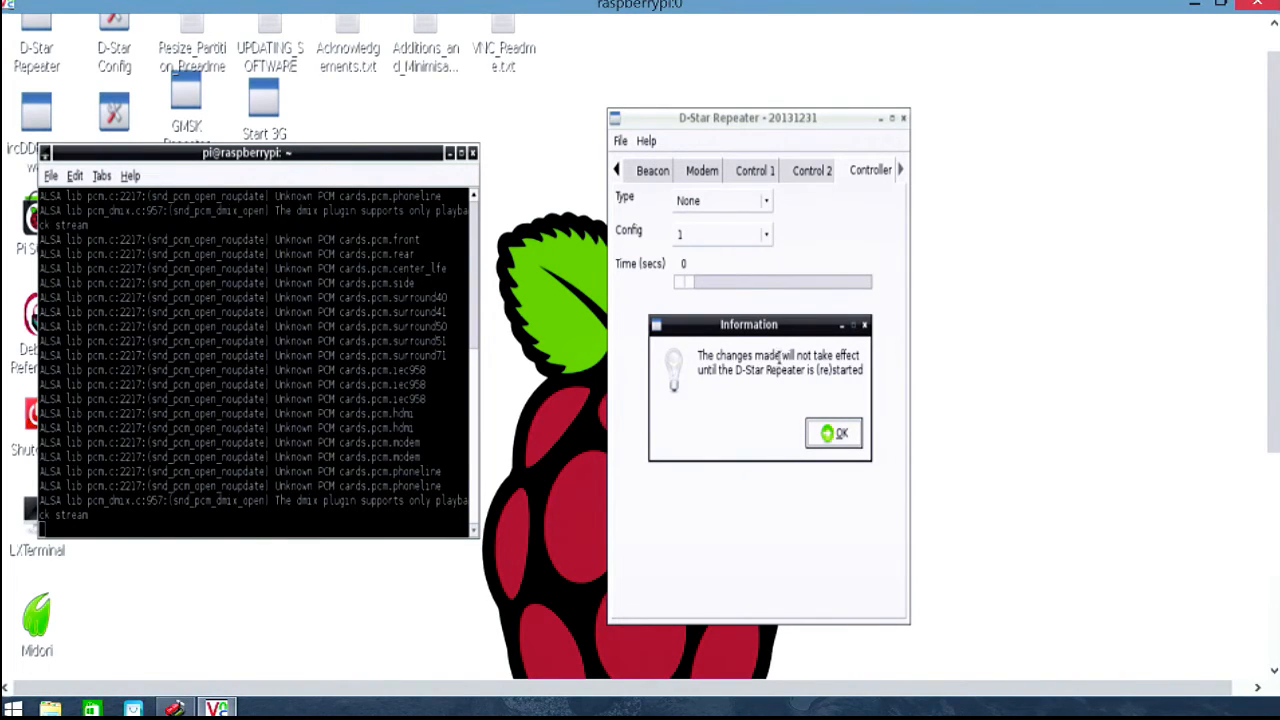
{"action": "left_click", "coordinate": [838, 434]}
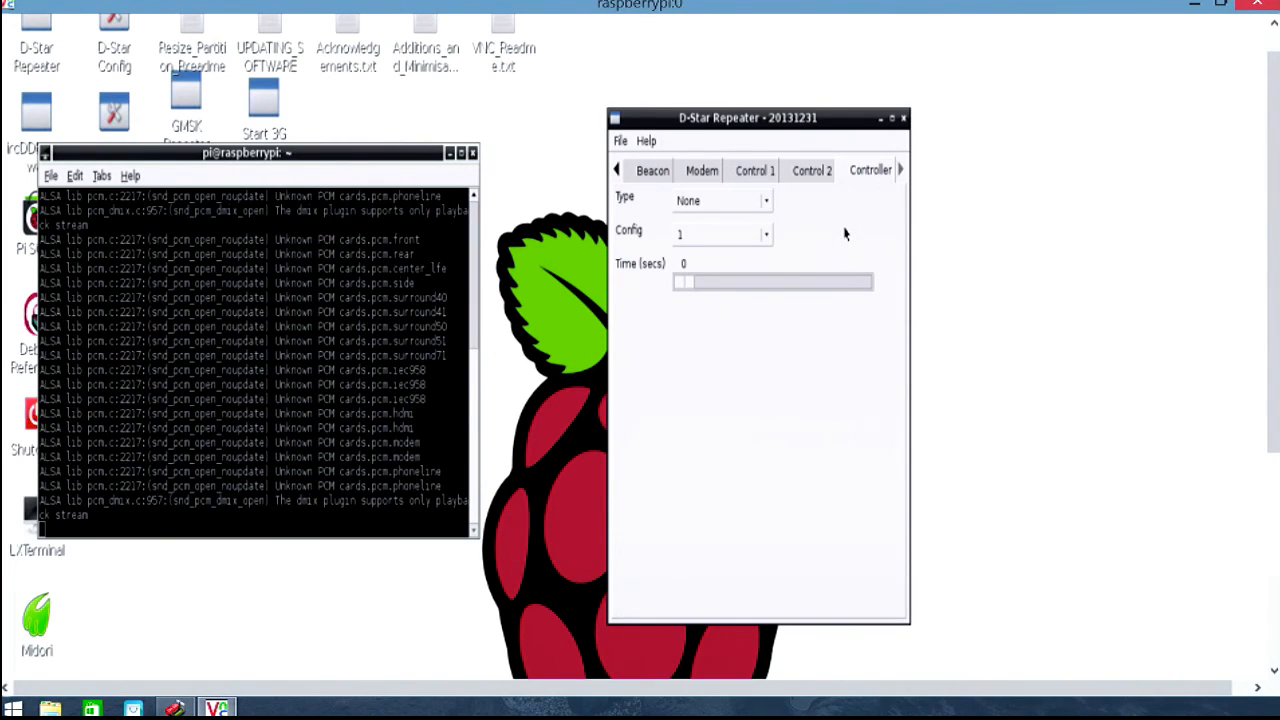
{"action": "left_click", "coordinate": [619, 141]}
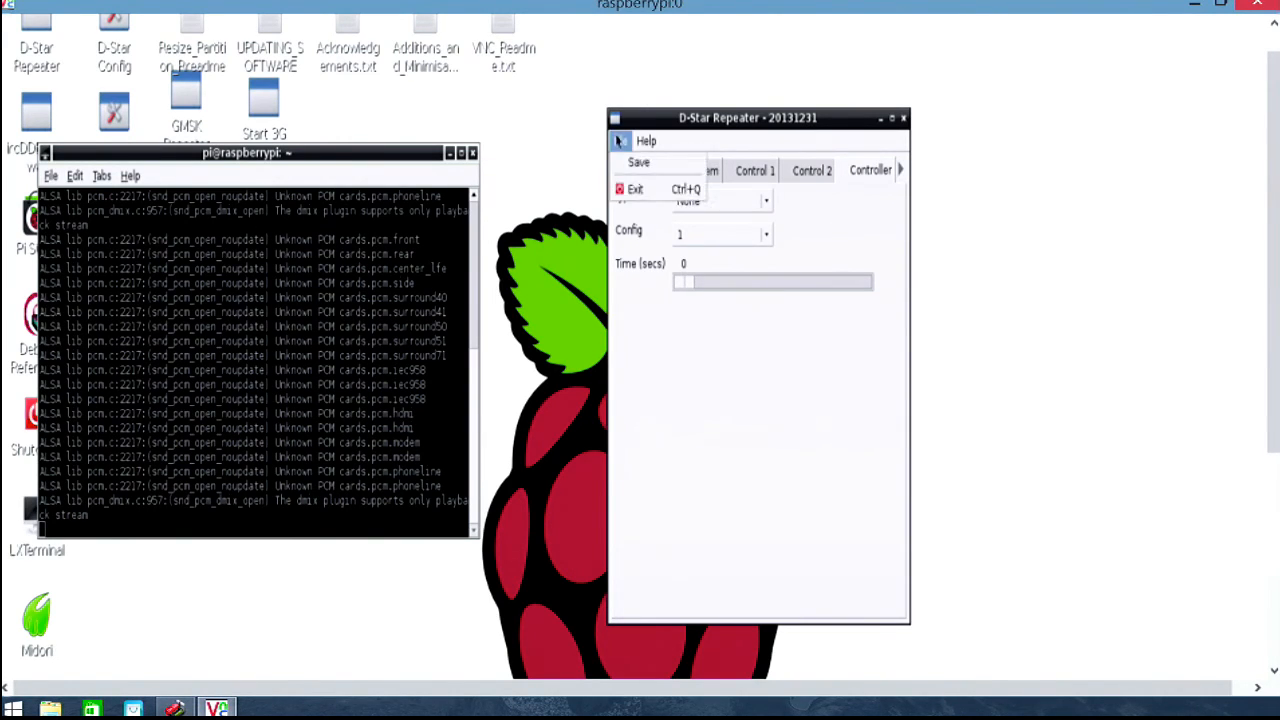
{"action": "left_click", "coordinate": [636, 192]}
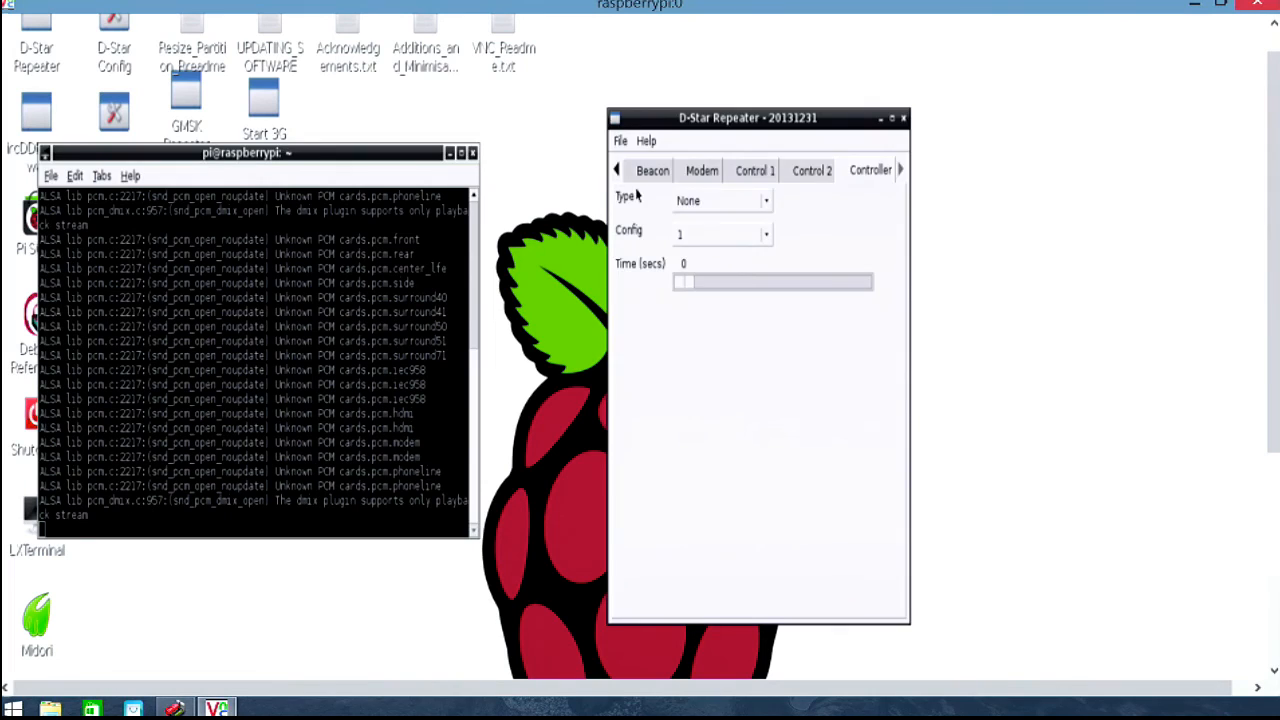